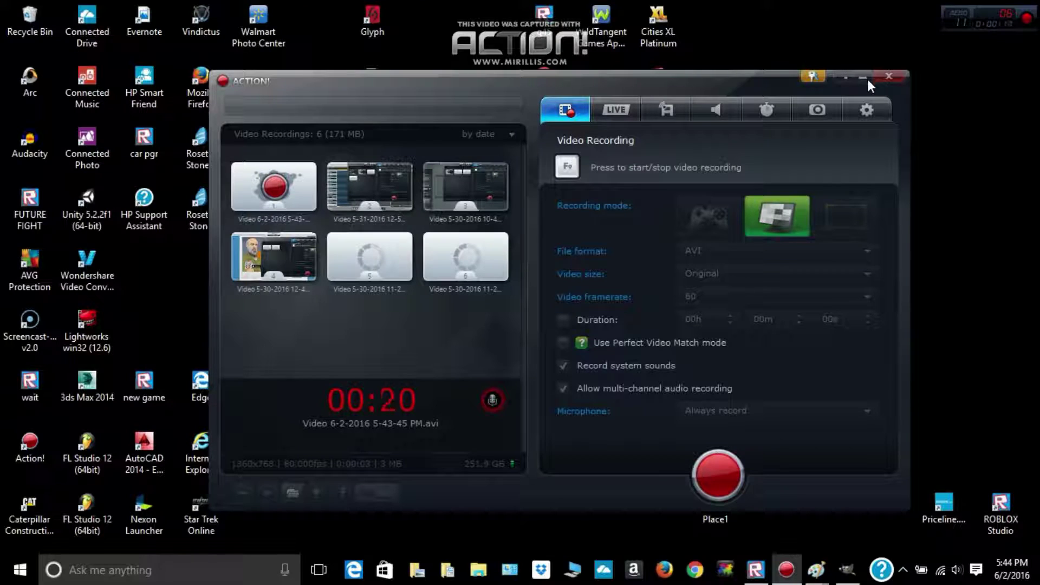
Minimize the screen recorder, switch to GIMP and maximize its main window.
{"action": "left_click", "coordinate": [862, 77]}
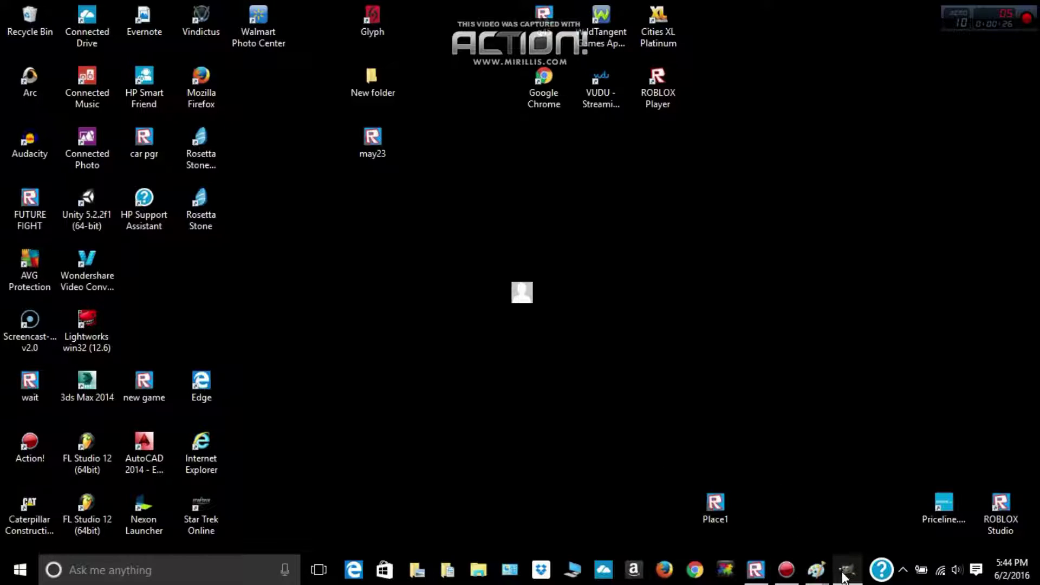
{"action": "left_click", "coordinate": [845, 571]}
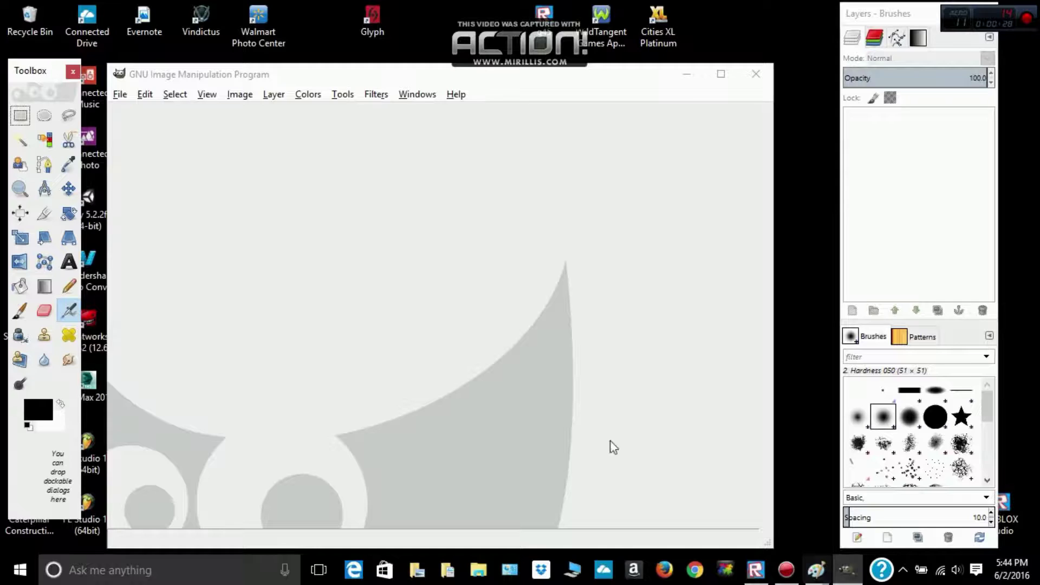
{"action": "left_click", "coordinate": [721, 76]}
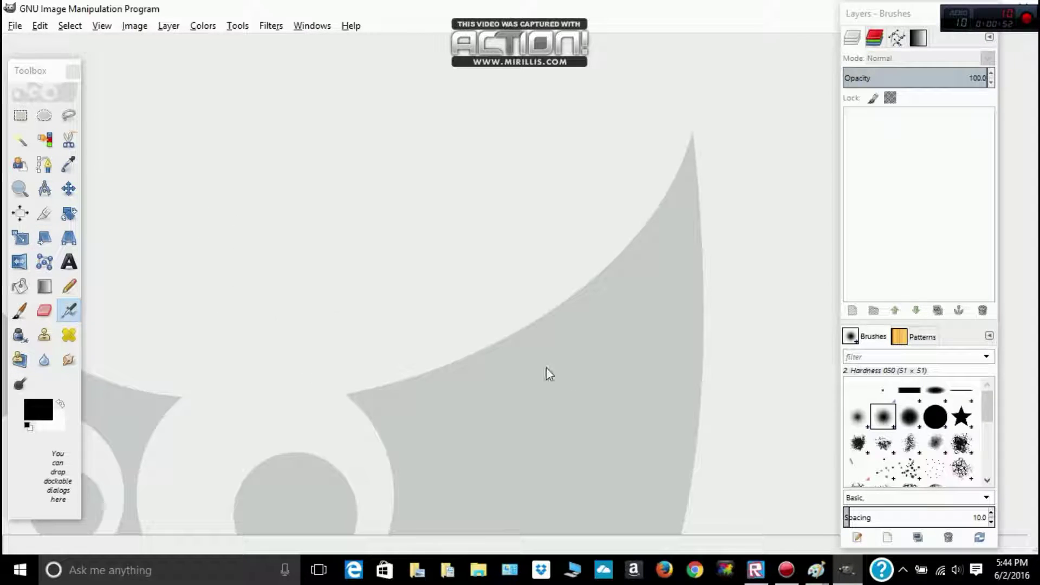
Close the extra Paint window, view the remaining blank one maximized, and minimize it to return to GIMP.
{"action": "mouse_move", "coordinate": [822, 573]}
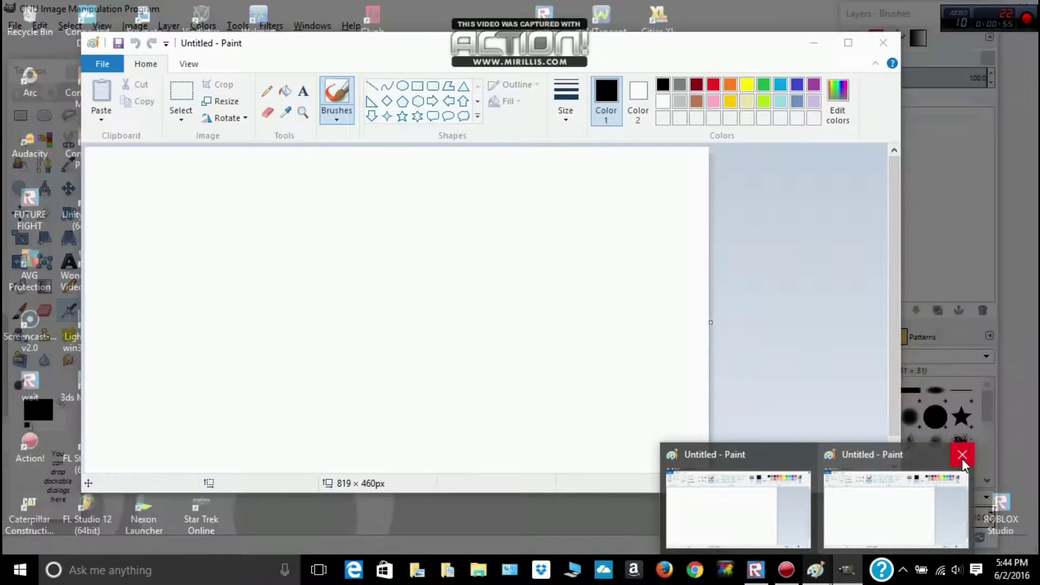
{"action": "left_click", "coordinate": [962, 458]}
{"action": "left_click", "coordinate": [812, 501]}
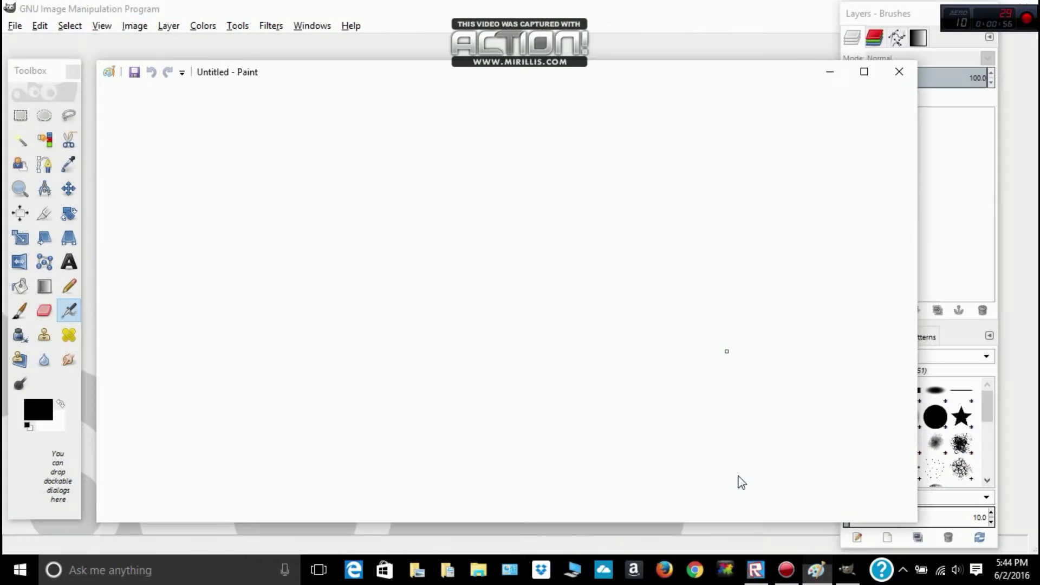
{"action": "left_click", "coordinate": [863, 71]}
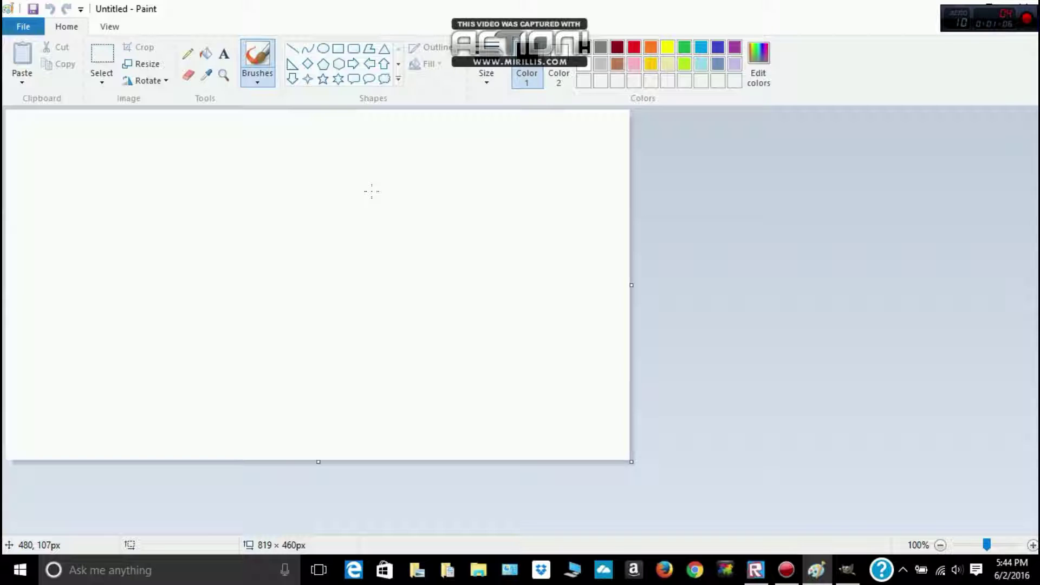
{"action": "double_click", "coordinate": [896, 8]}
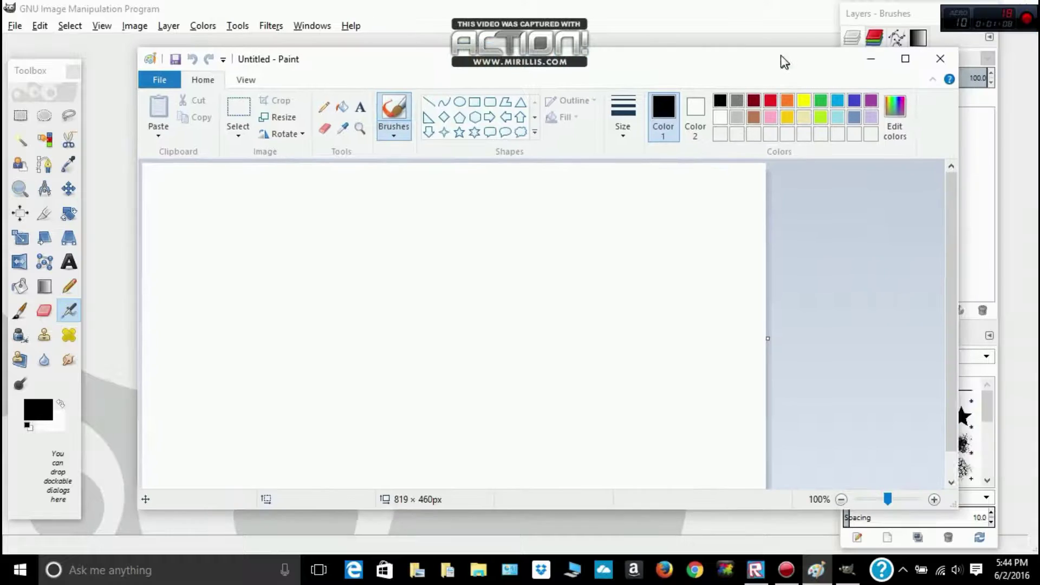
{"action": "left_click", "coordinate": [870, 58]}
Open Wallpaper-black-background-red-color-paint-explosion-burst-red-free.jpg from the Pictures folder as a layer.
{"action": "left_click", "coordinate": [15, 26]}
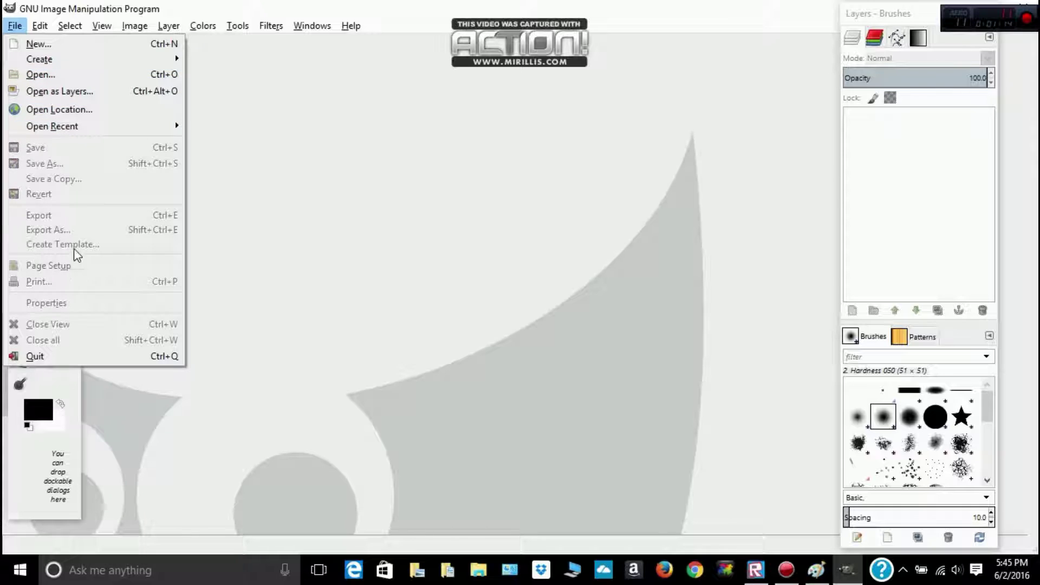
{"action": "left_click", "coordinate": [61, 91]}
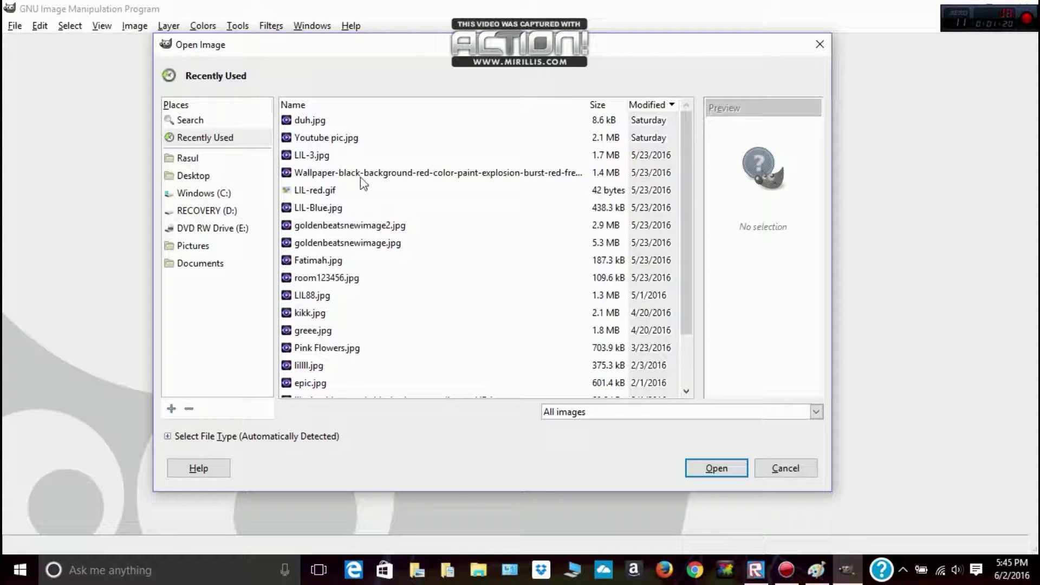
{"action": "left_click", "coordinate": [179, 248]}
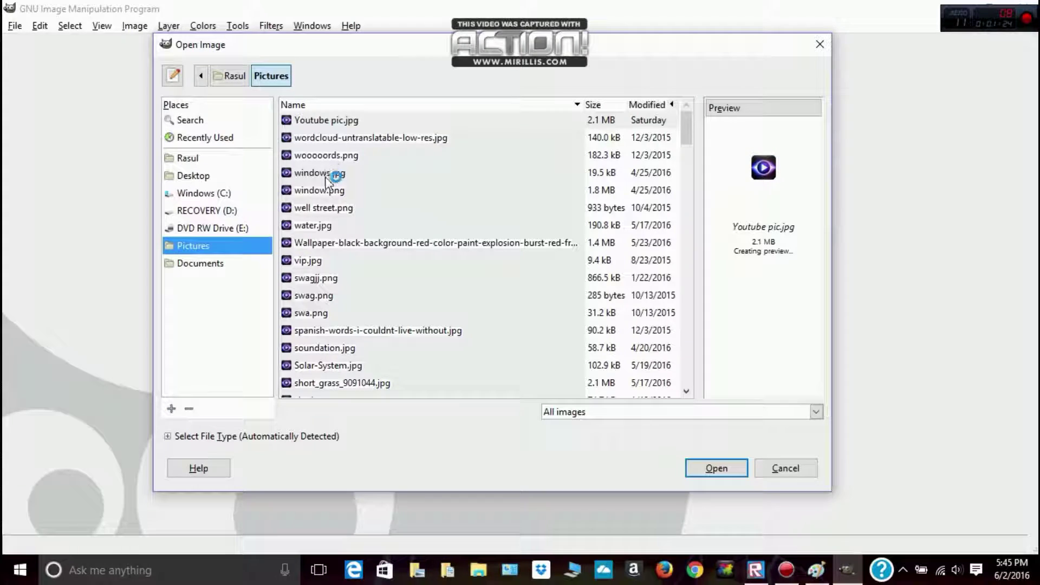
{"action": "left_click", "coordinate": [336, 173]}
{"action": "key", "text": "Down"}
{"action": "key", "text": "Down"}
{"action": "key", "text": "Down"}
{"action": "key", "text": "Down"}
{"action": "key", "text": "Down"}
{"action": "key", "text": "Down"}
{"action": "key", "text": "Down"}
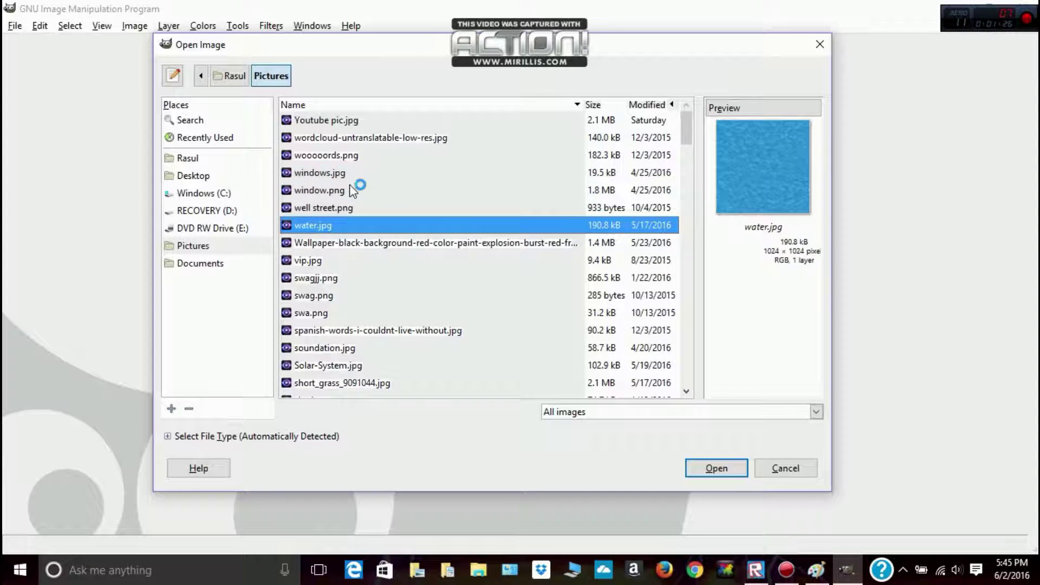
{"action": "key", "text": "Up"}
{"action": "key", "text": "Up"}
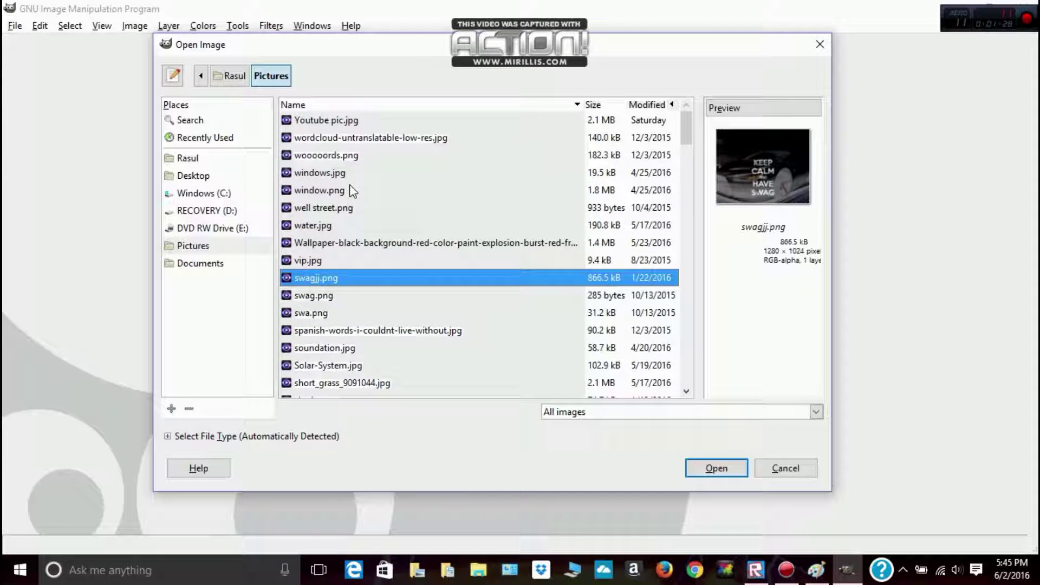
{"action": "key", "text": "Up"}
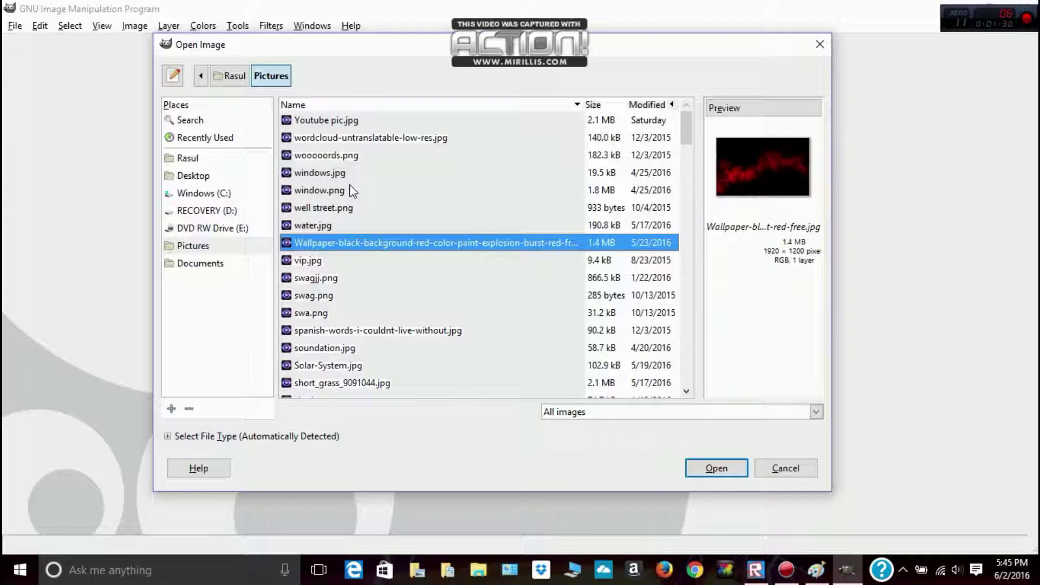
{"action": "left_click", "coordinate": [710, 471]}
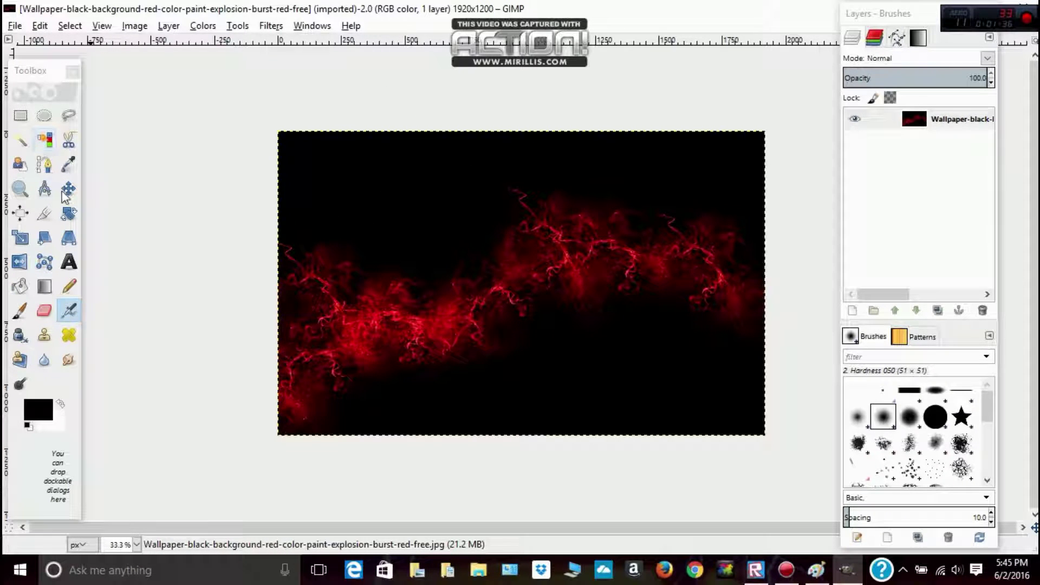
Try the Rectangle Select tool by drawing two selections across the wallpaper and clearing each one.
{"action": "left_click", "coordinate": [20, 115]}
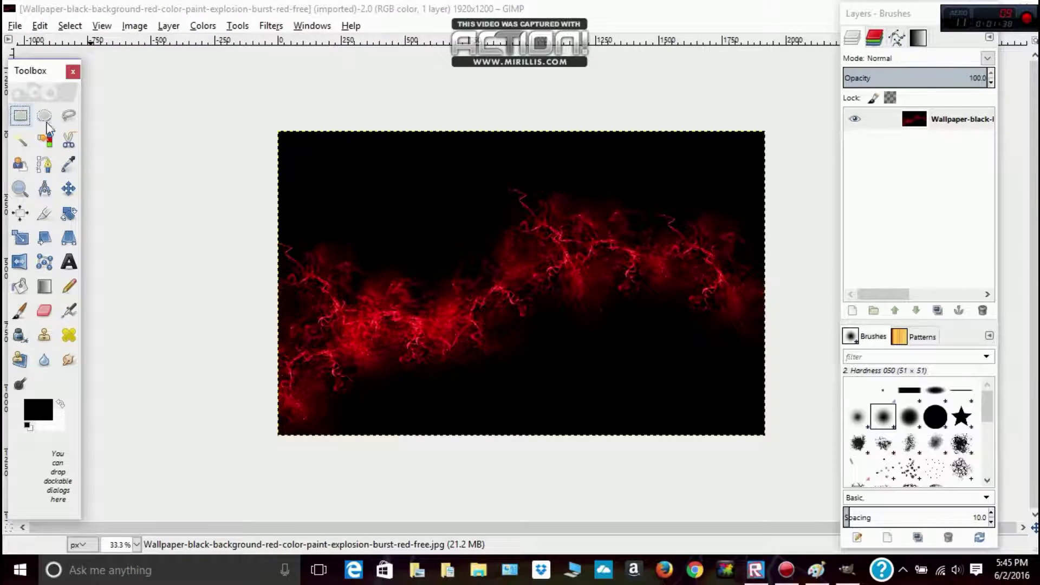
{"action": "left_click_drag", "start_coordinate": [329, 179], "coordinate": [693, 343]}
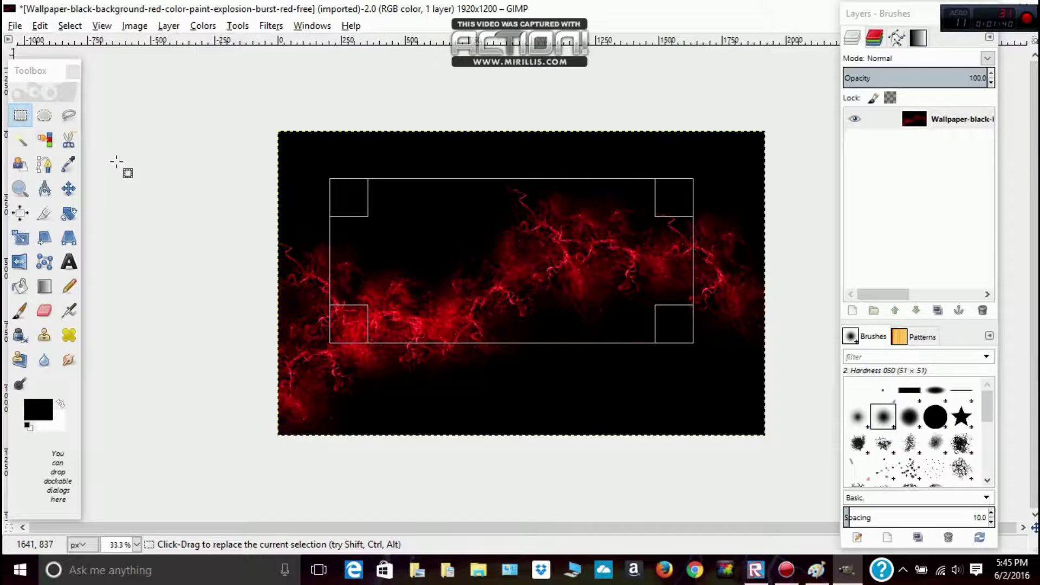
{"action": "left_click", "coordinate": [110, 160]}
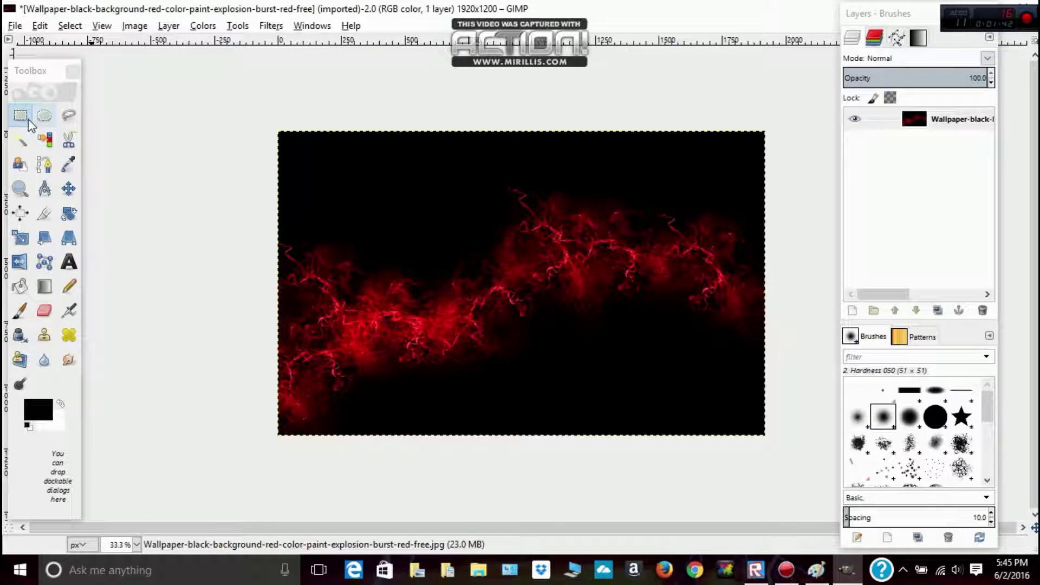
{"action": "left_click_drag", "start_coordinate": [330, 201], "coordinate": [736, 392]}
{"action": "left_click", "coordinate": [222, 206]}
Go through the toolbox tools, including Ellipse Select, Move, Zoom, Text, Paintbrush, Ink, Airbrush, Clone and Heal, ending on Rectangle Select.
{"action": "left_click", "coordinate": [48, 120]}
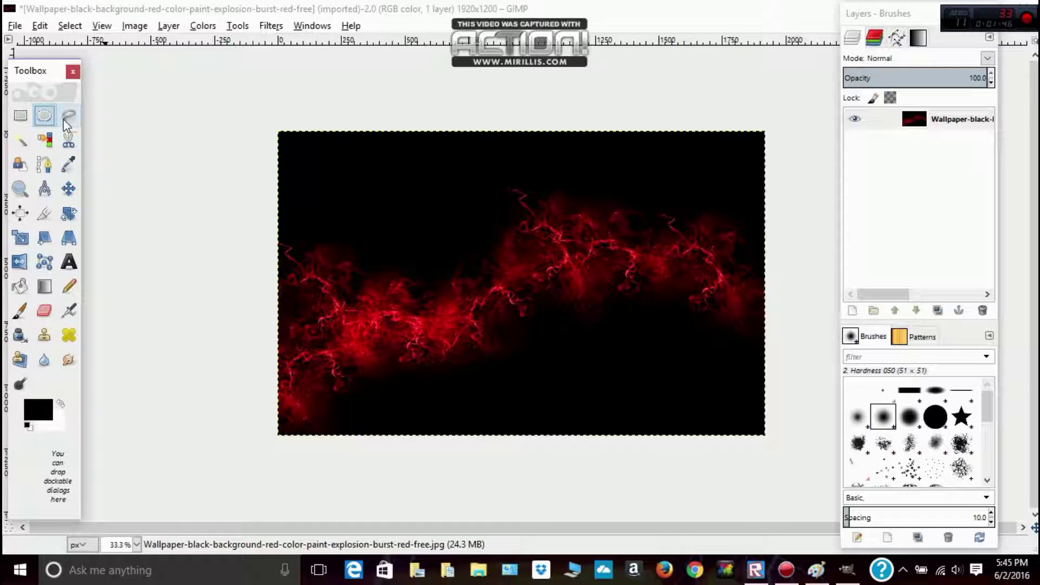
{"action": "left_click", "coordinate": [68, 139]}
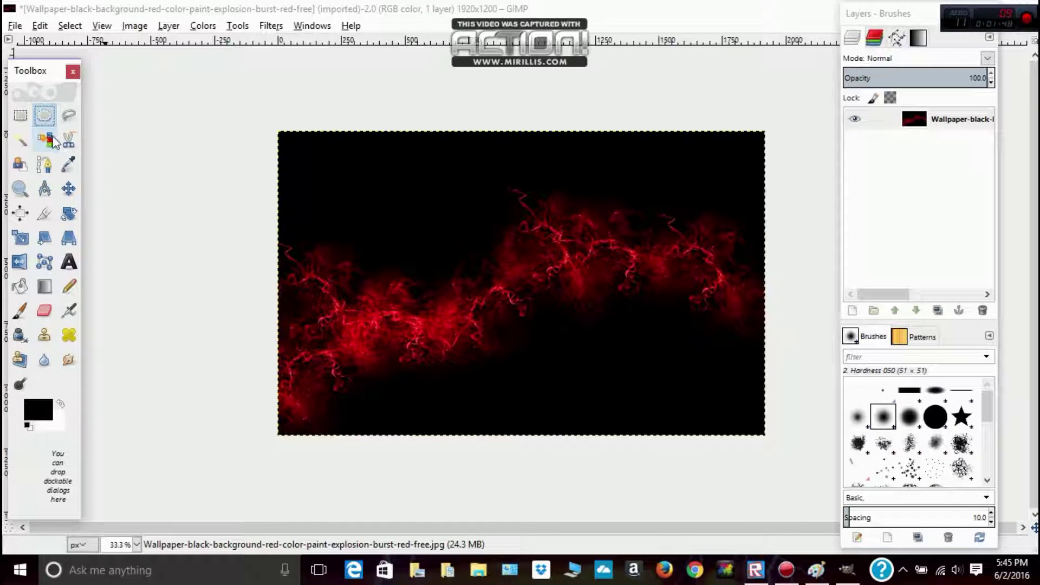
{"action": "left_click", "coordinate": [65, 190]}
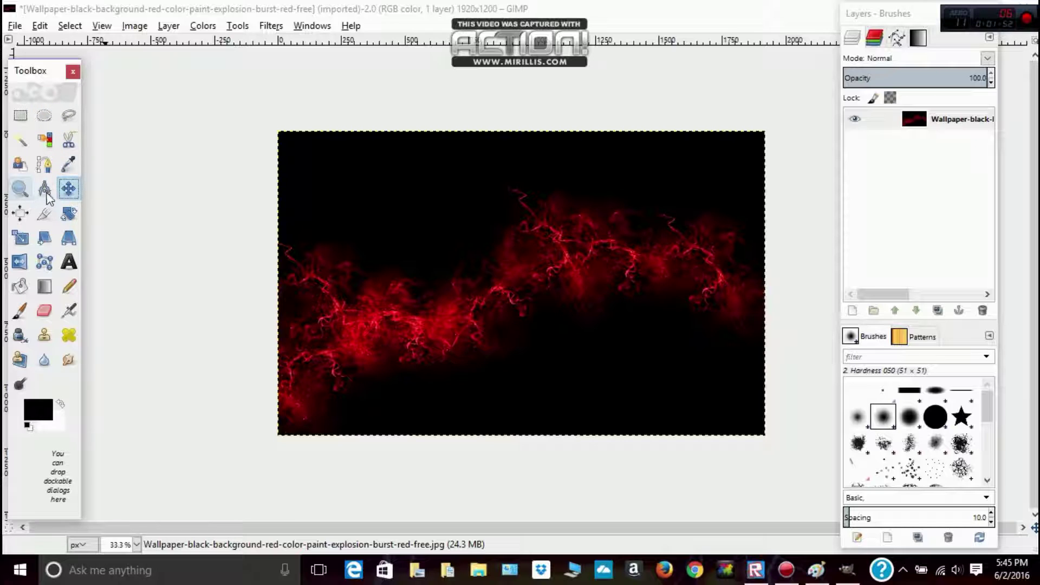
{"action": "left_click", "coordinate": [20, 193]}
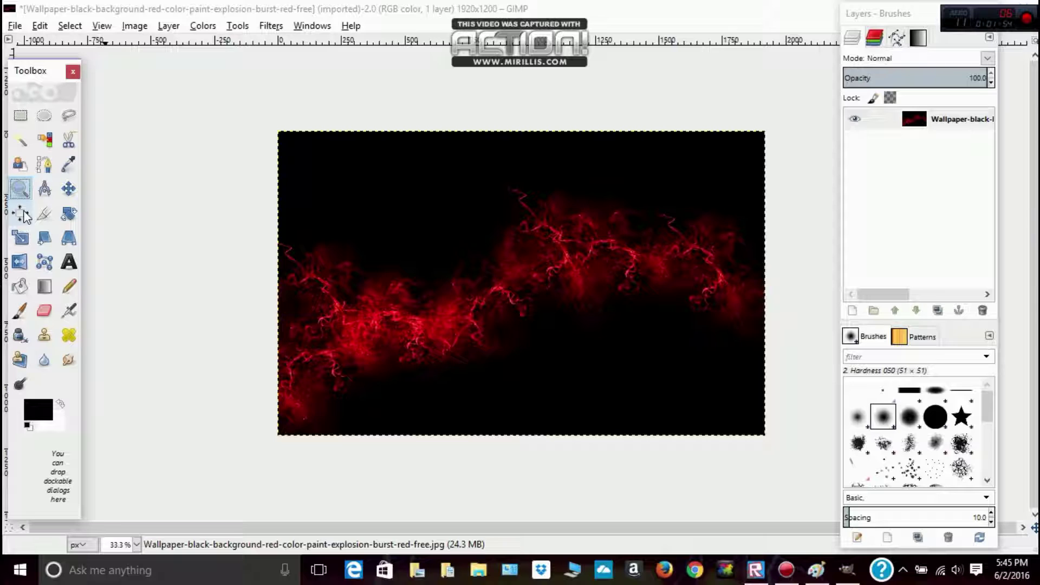
{"action": "left_click", "coordinate": [68, 265]}
{"action": "left_click", "coordinate": [20, 311]}
{"action": "left_click", "coordinate": [66, 314]}
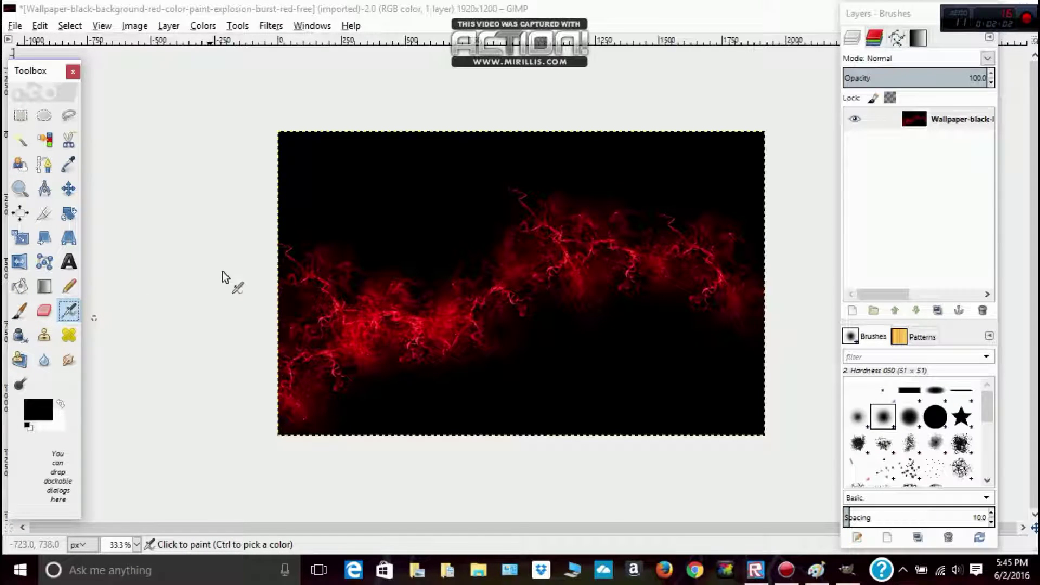
{"action": "left_click", "coordinate": [18, 341]}
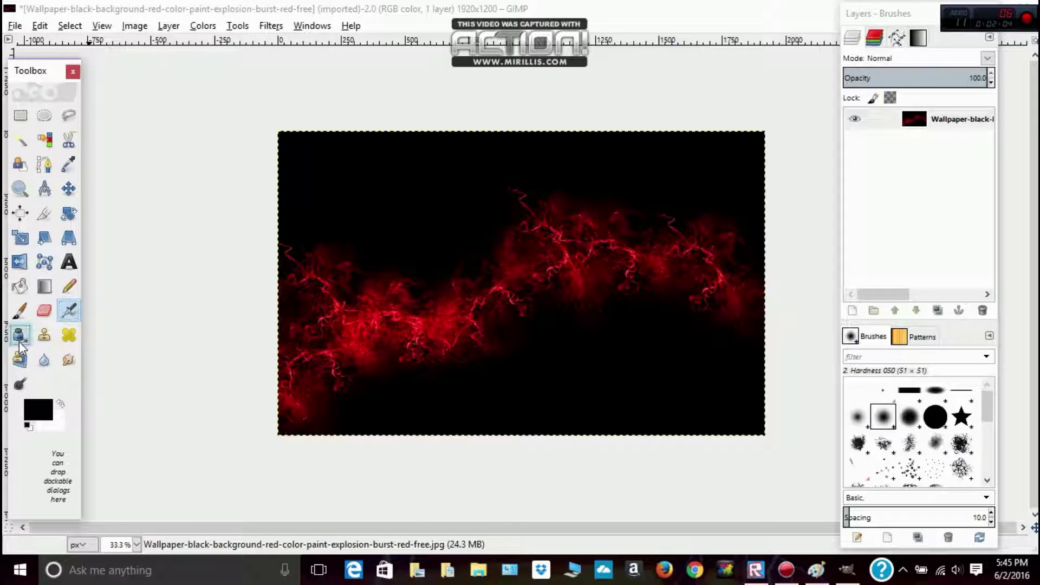
{"action": "left_click", "coordinate": [43, 337]}
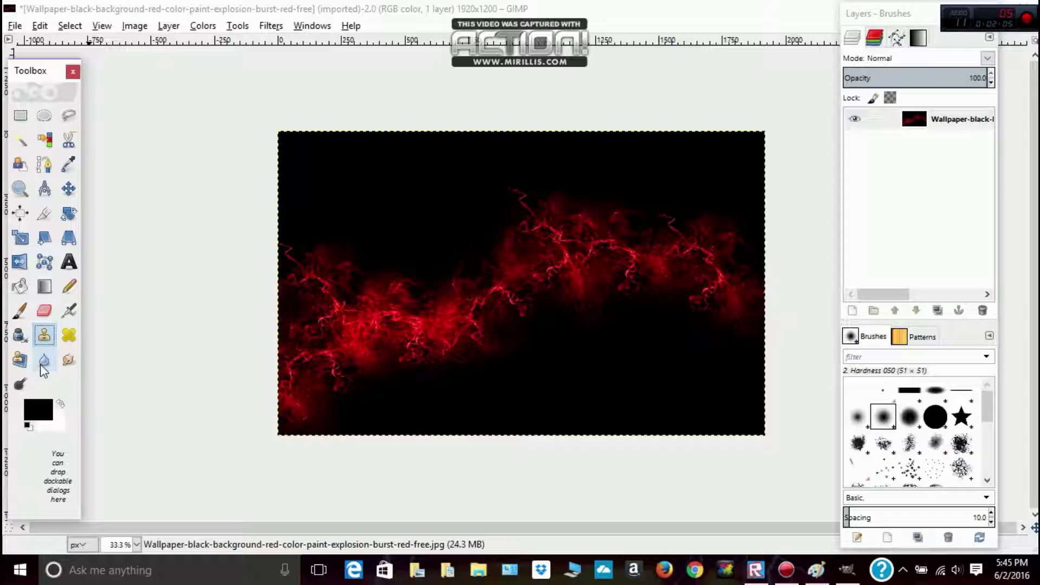
{"action": "left_click", "coordinate": [68, 335]}
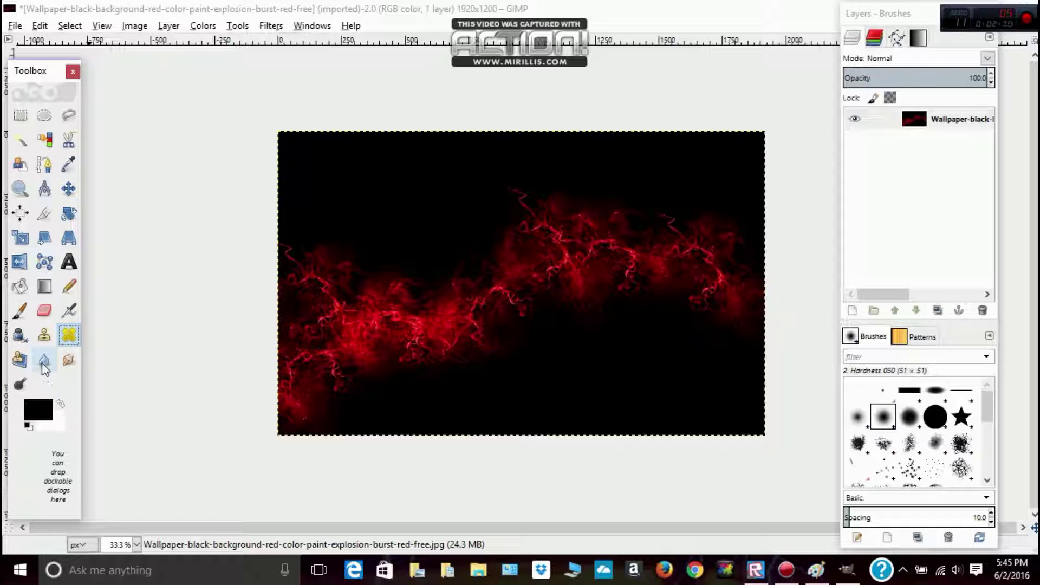
{"action": "left_click", "coordinate": [152, 184]}
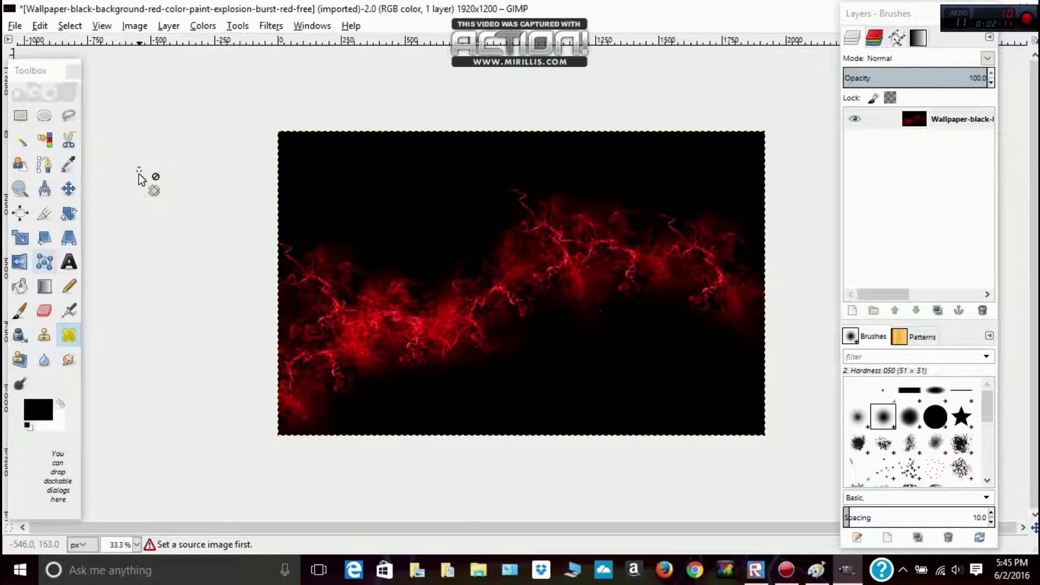
{"action": "left_click", "coordinate": [27, 117]}
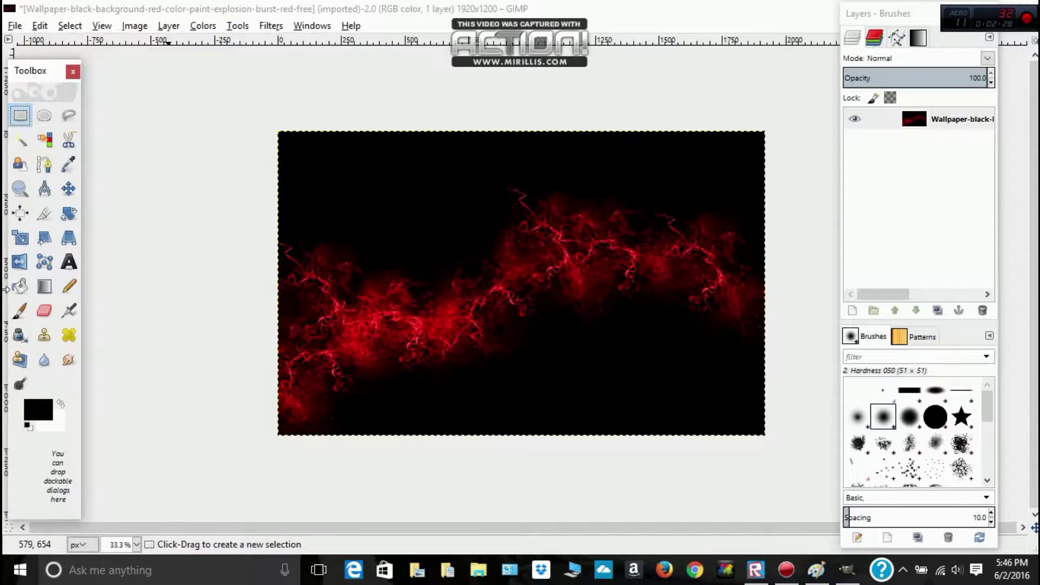
{"action": "left_click", "coordinate": [15, 25]}
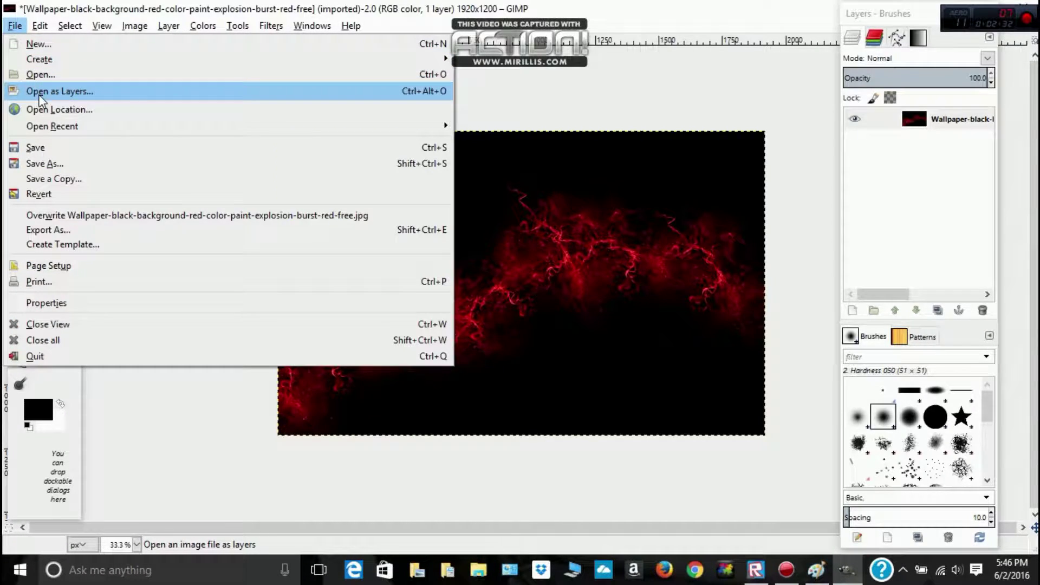
{"action": "left_click", "coordinate": [39, 93]}
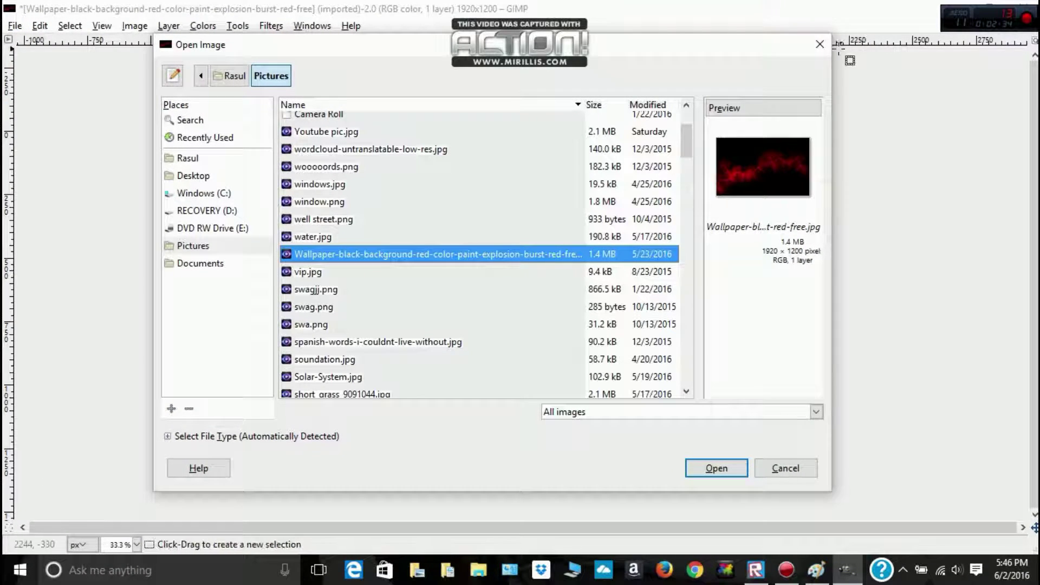
{"action": "left_click", "coordinate": [819, 44]}
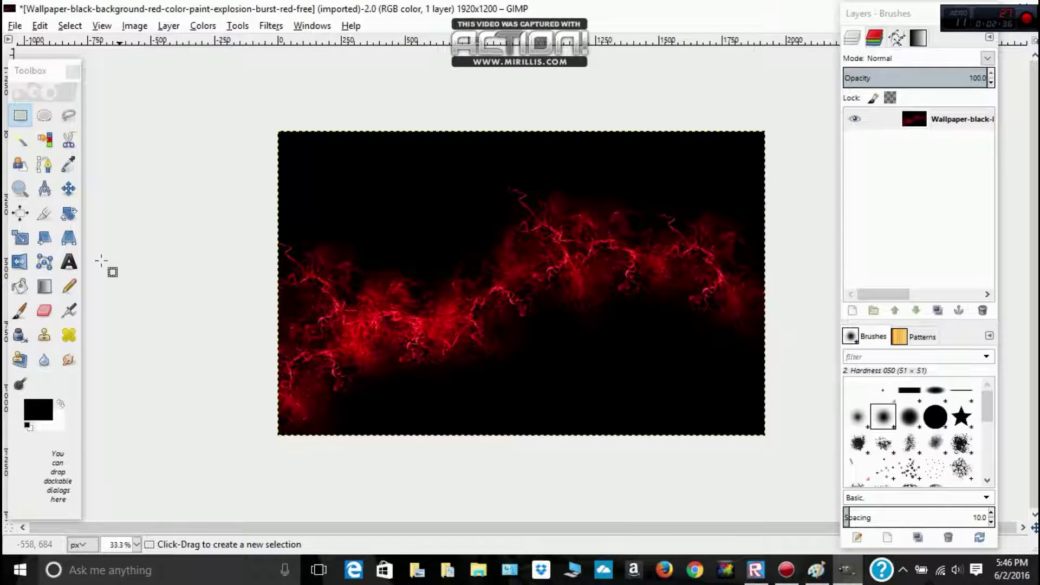
Draw an elliptical selection around the middle of the wallpaper with the Ellipse Select tool.
{"action": "left_click", "coordinate": [44, 115]}
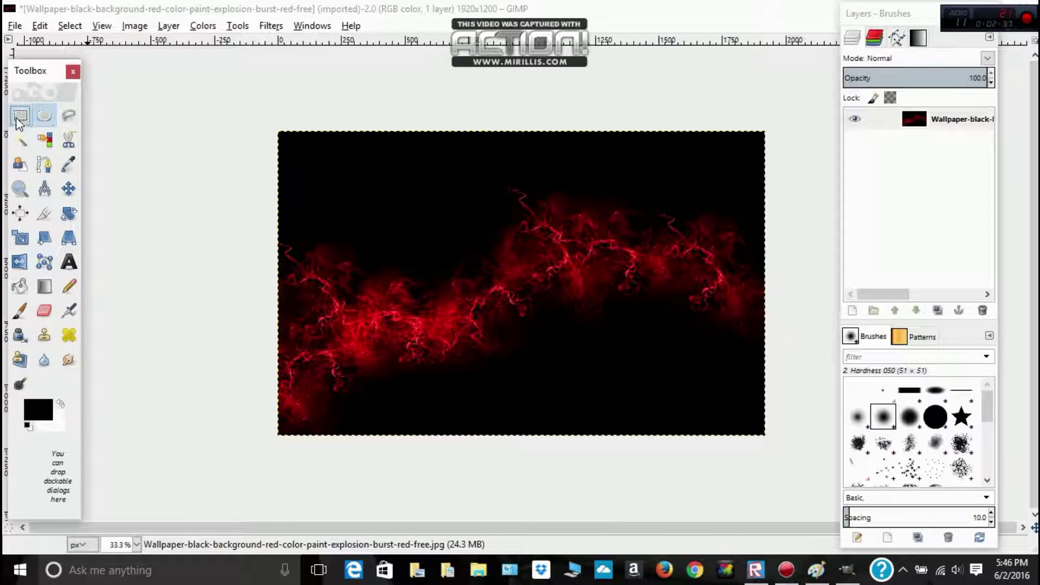
{"action": "left_click_drag", "start_coordinate": [384, 204], "coordinate": [708, 362]}
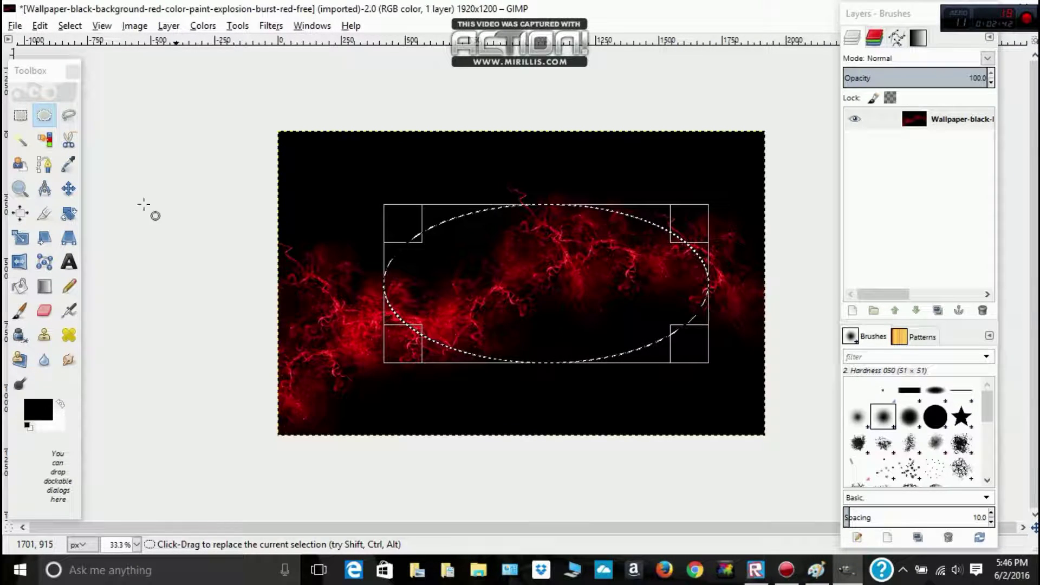
{"action": "key", "text": "Return"}
Draw a rectangular selection over most of the wallpaper, and pull its upper-left corner slightly inward.
{"action": "left_click", "coordinate": [21, 114]}
{"action": "left_click_drag", "start_coordinate": [306, 161], "coordinate": [727, 392]}
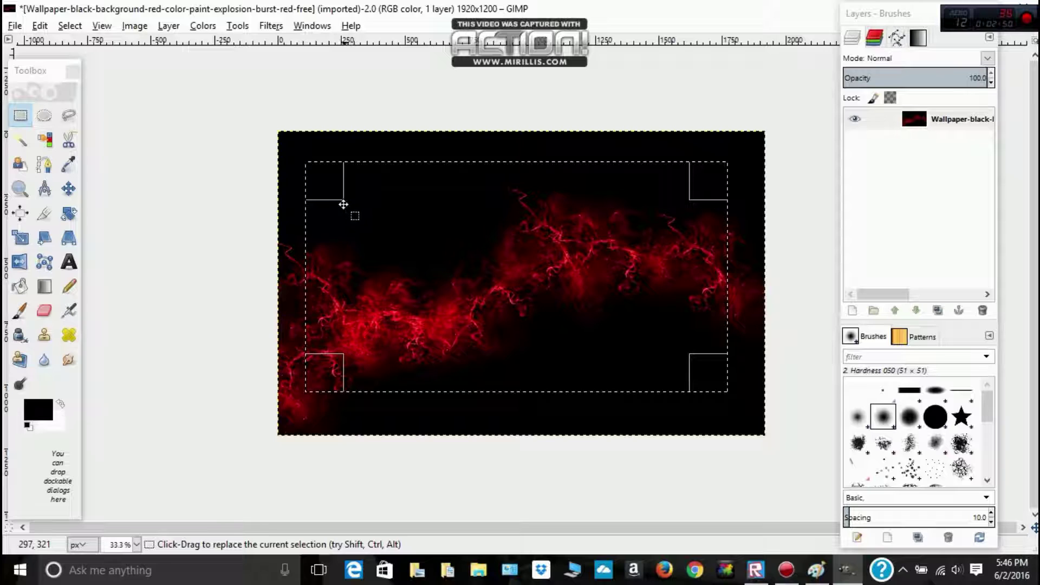
{"action": "mouse_move", "coordinate": [342, 202]}
{"action": "left_mouse_down"}
{"action": "mouse_move", "coordinate": [413, 234]}
{"action": "mouse_move", "coordinate": [413, 222]}
{"action": "mouse_move", "coordinate": [350, 214]}
{"action": "left_mouse_up"}
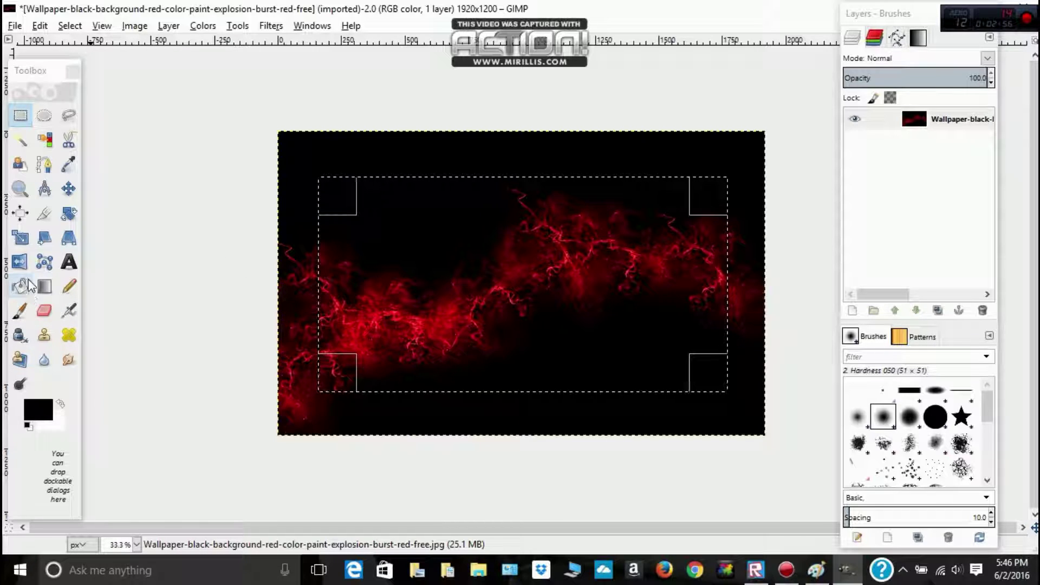
Crop the wallpaper to about 1530 × 789 px around the red burst with the Crop tool, adjusting the crop area's edges before applying it.
{"action": "left_click", "coordinate": [44, 216]}
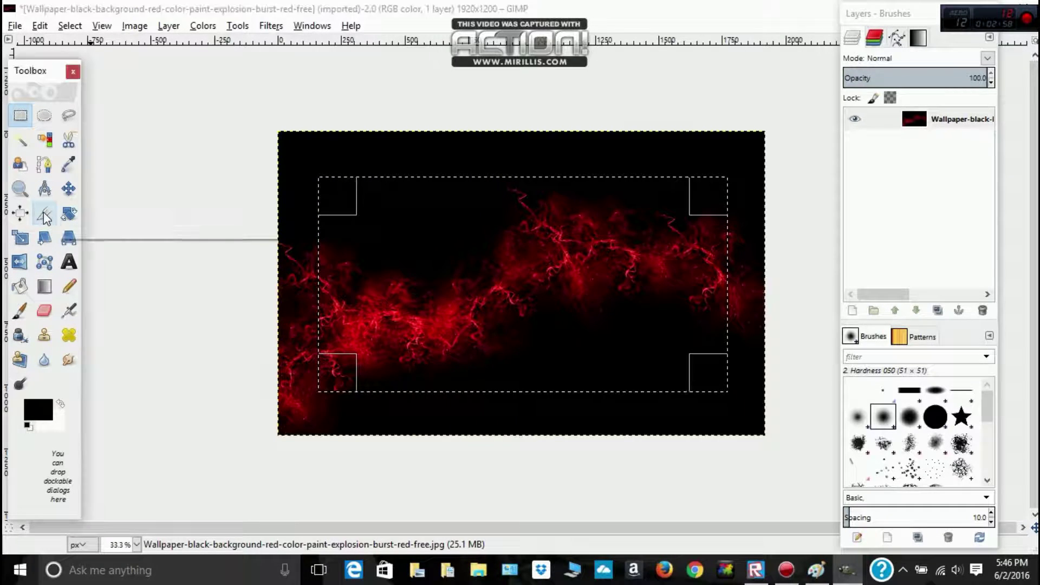
{"action": "left_click_drag", "start_coordinate": [341, 221], "coordinate": [480, 334]}
{"action": "left_click_drag", "start_coordinate": [638, 358], "coordinate": [720, 381]}
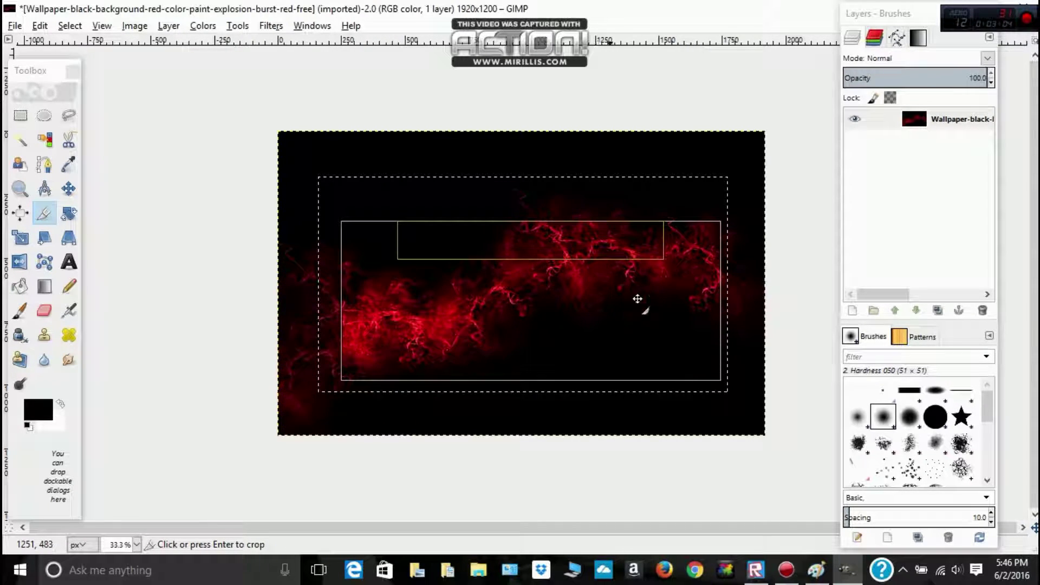
{"action": "left_click_drag", "start_coordinate": [702, 254], "coordinate": [703, 220]}
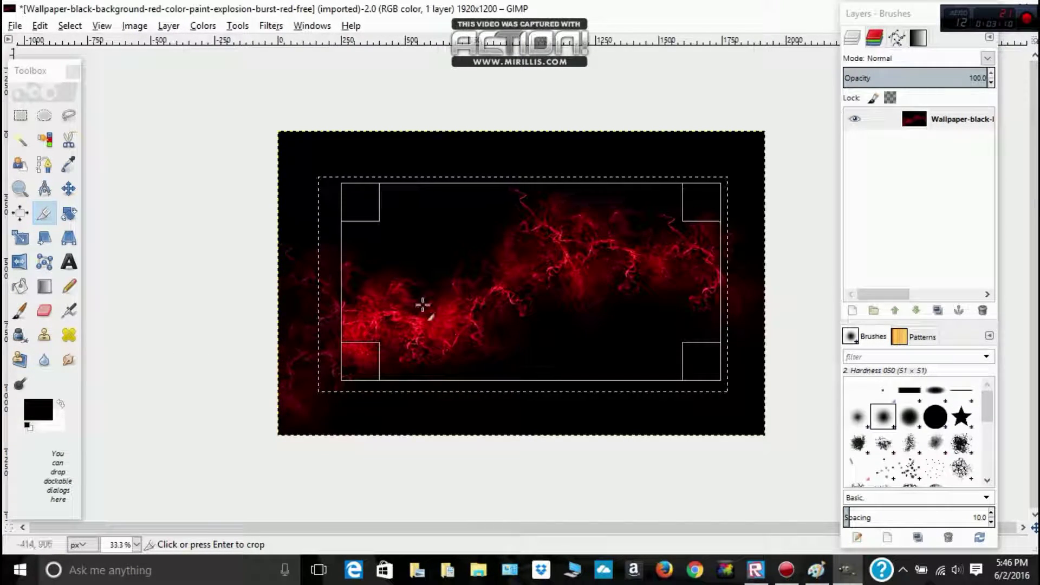
{"action": "left_click_drag", "start_coordinate": [342, 362], "coordinate": [333, 364]}
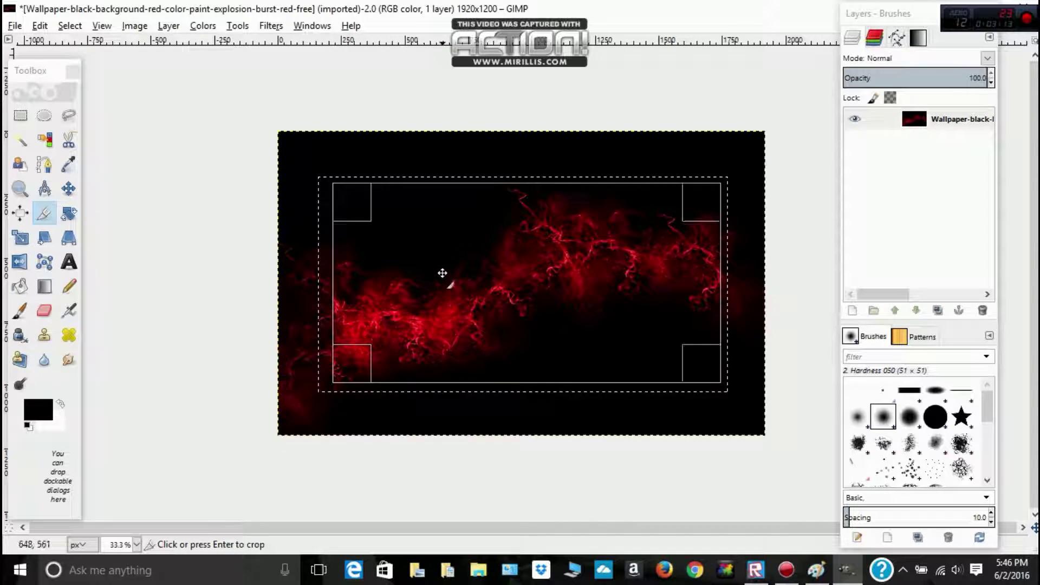
{"action": "left_click", "coordinate": [456, 301]}
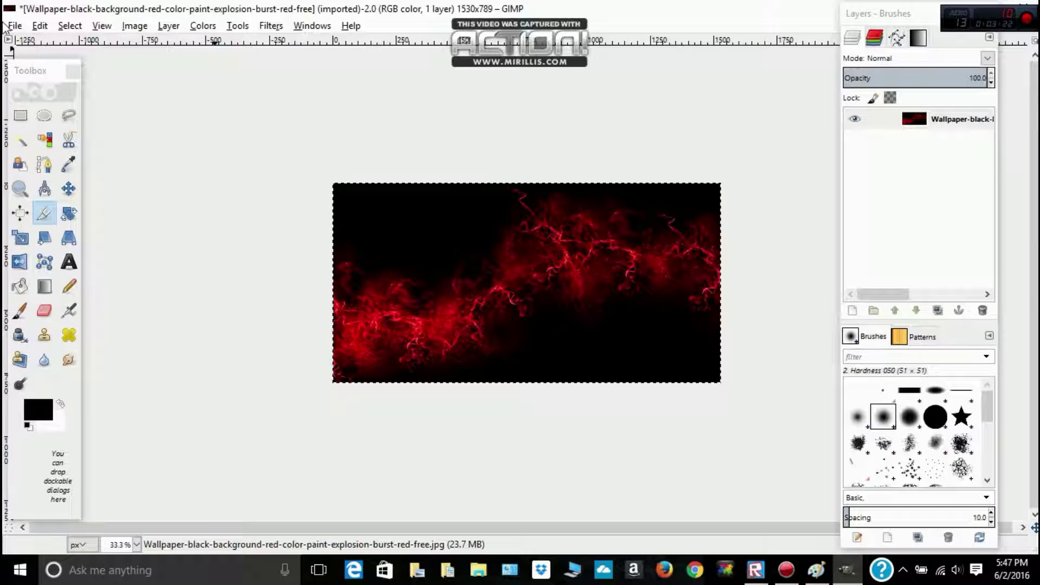
Browse the Pictures folder and open LIL-Blue.jpg as a new layer above the cropped wallpaper.
{"action": "left_click", "coordinate": [14, 25]}
{"action": "left_click", "coordinate": [528, 122]}
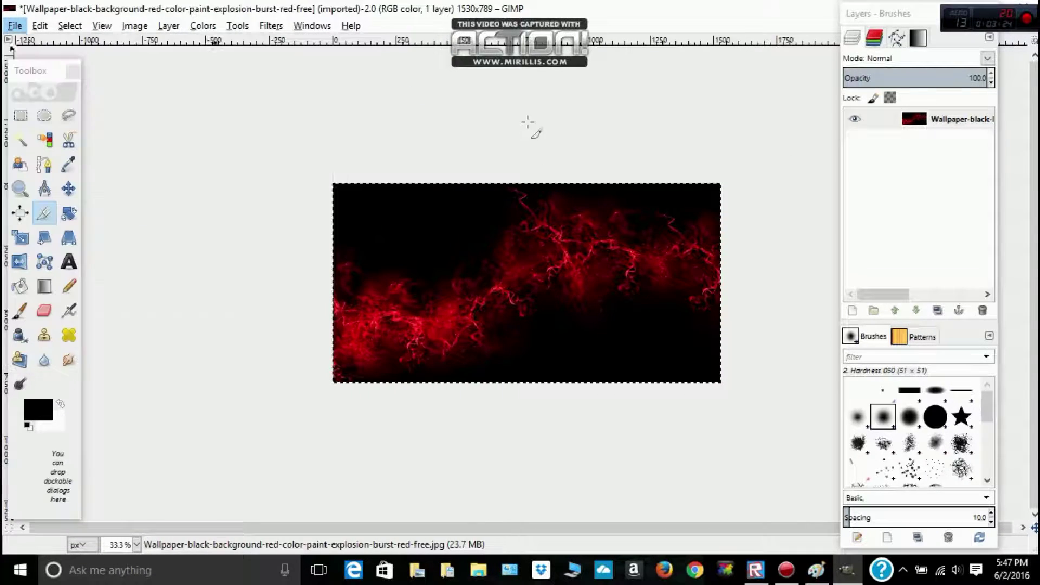
{"action": "left_click", "coordinate": [13, 29]}
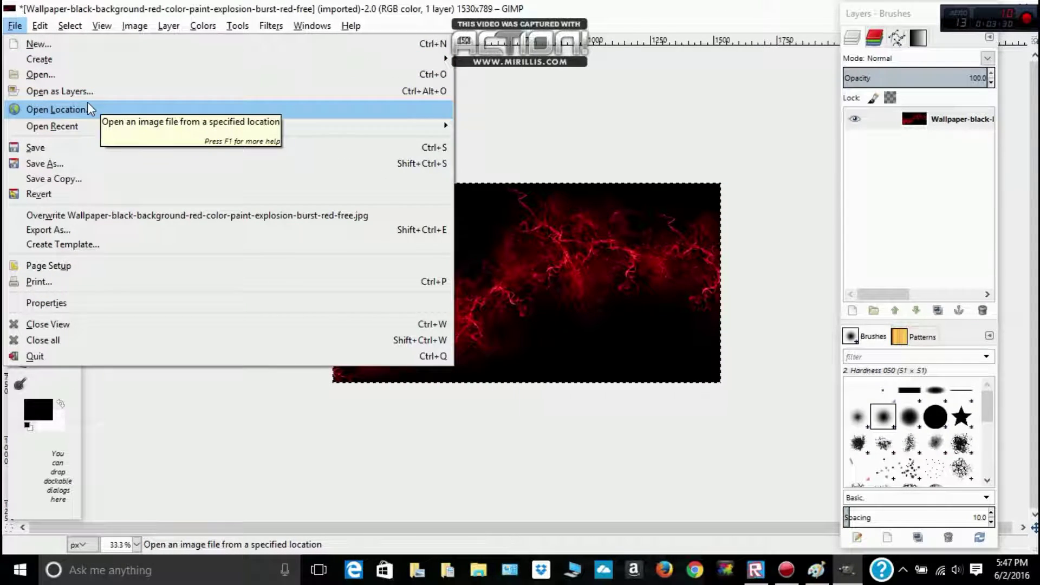
{"action": "left_click", "coordinate": [60, 98]}
{"action": "key", "text": "Down"}
{"action": "key", "text": "Down"}
{"action": "key", "text": "Down"}
{"action": "key", "text": "Down"}
{"action": "key", "text": "Down"}
{"action": "key", "text": "Down"}
{"action": "key", "text": "Down"}
{"action": "key", "text": "Down"}
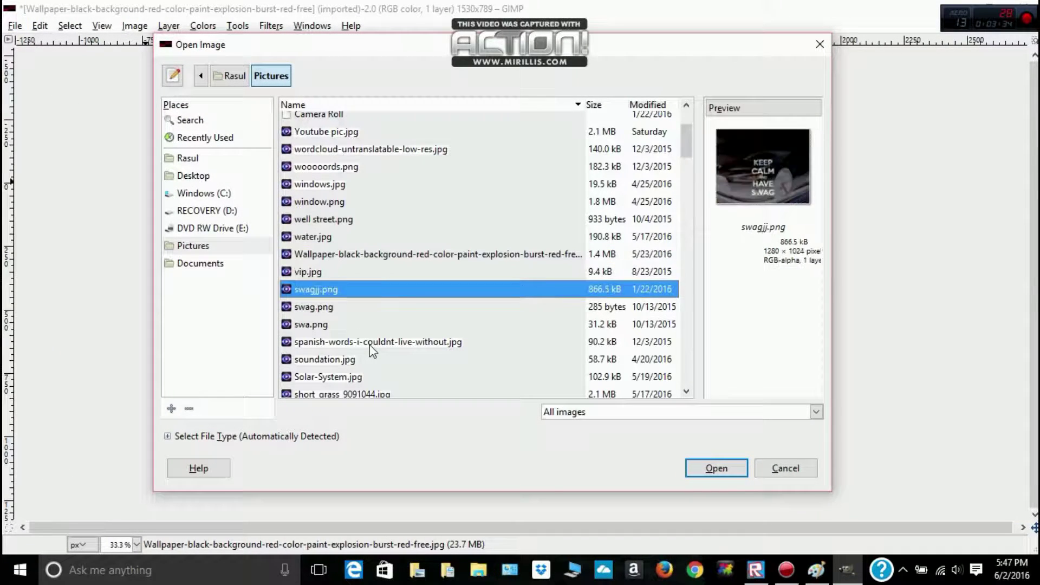
{"action": "key", "text": "Down"}
{"action": "key", "text": "Down"}
{"action": "key", "text": "Down"}
{"action": "key", "text": "Down"}
{"action": "key", "text": "Down"}
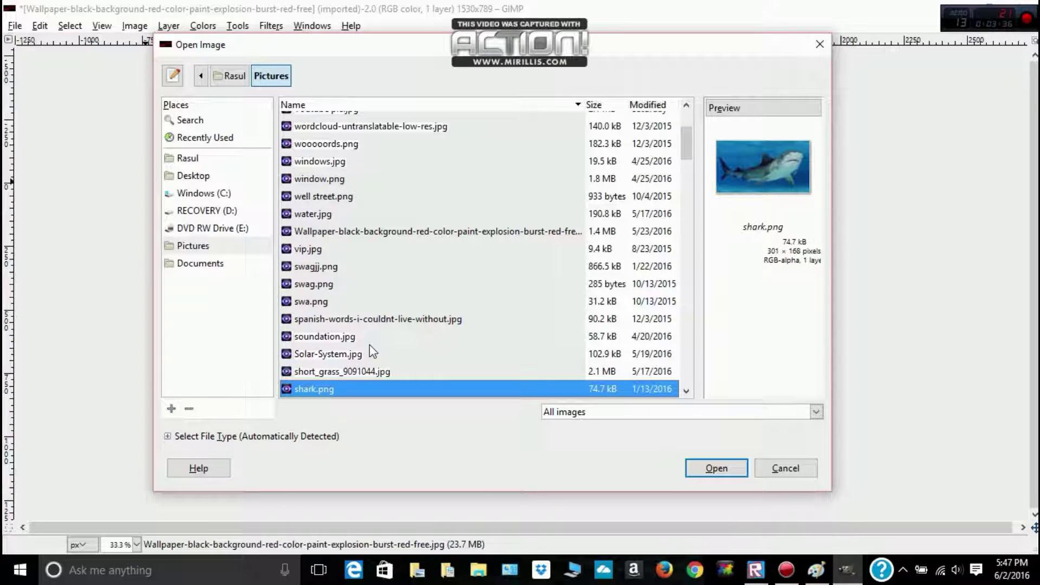
{"action": "key", "text": "Down"}
{"action": "key", "text": "Down"}
{"action": "key", "text": "Down"}
{"action": "key", "text": "Down"}
{"action": "key", "text": "Down"}
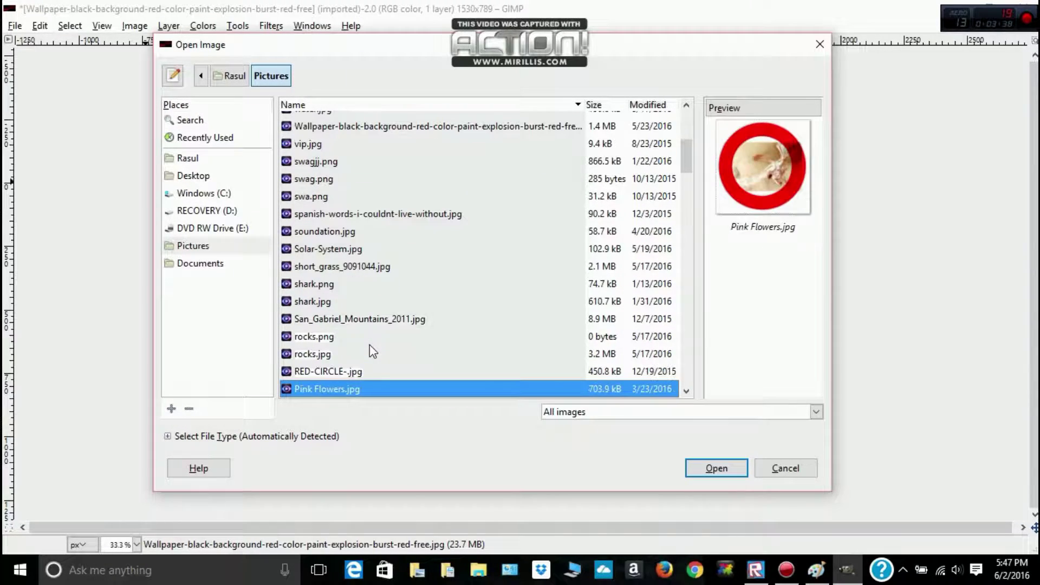
{"action": "key", "text": "Down"}
{"action": "key", "text": "Down"}
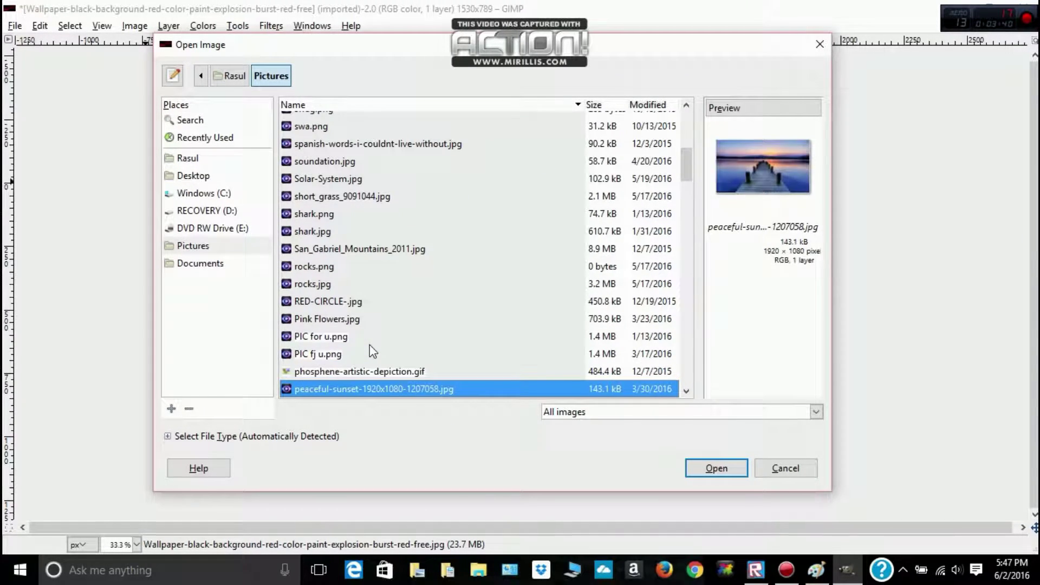
{"action": "key", "text": "Up"}
{"action": "key", "text": "Down"}
{"action": "key", "text": "Down"}
{"action": "key", "text": "Down"}
{"action": "key", "text": "Down"}
{"action": "key", "text": "Down"}
{"action": "key", "text": "Down"}
{"action": "key", "text": "Down"}
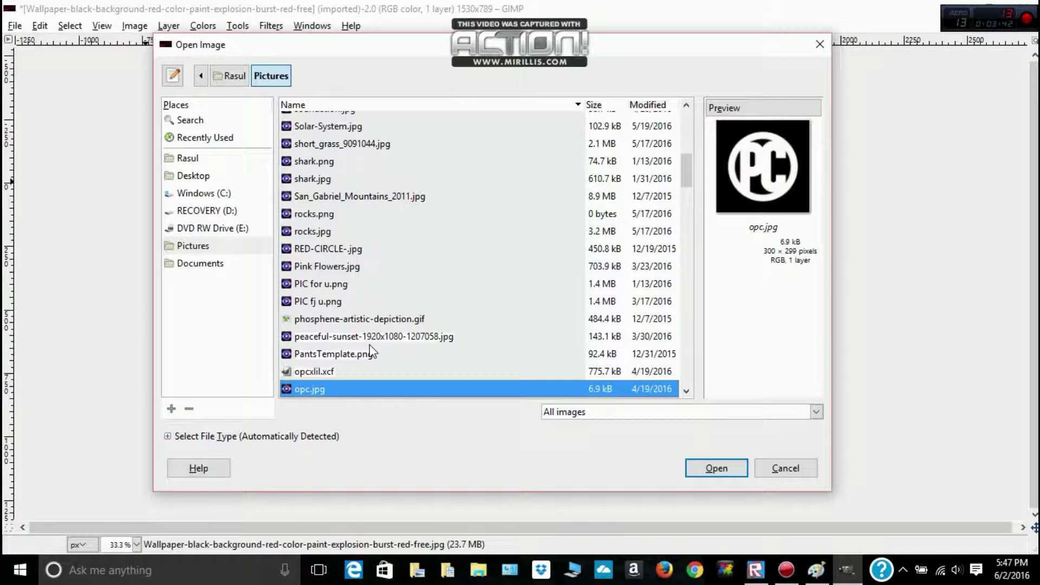
{"action": "key", "text": "Down"}
{"action": "key", "text": "Down"}
{"action": "key", "text": "Down"}
{"action": "key", "text": "Down"}
{"action": "key", "text": "Down"}
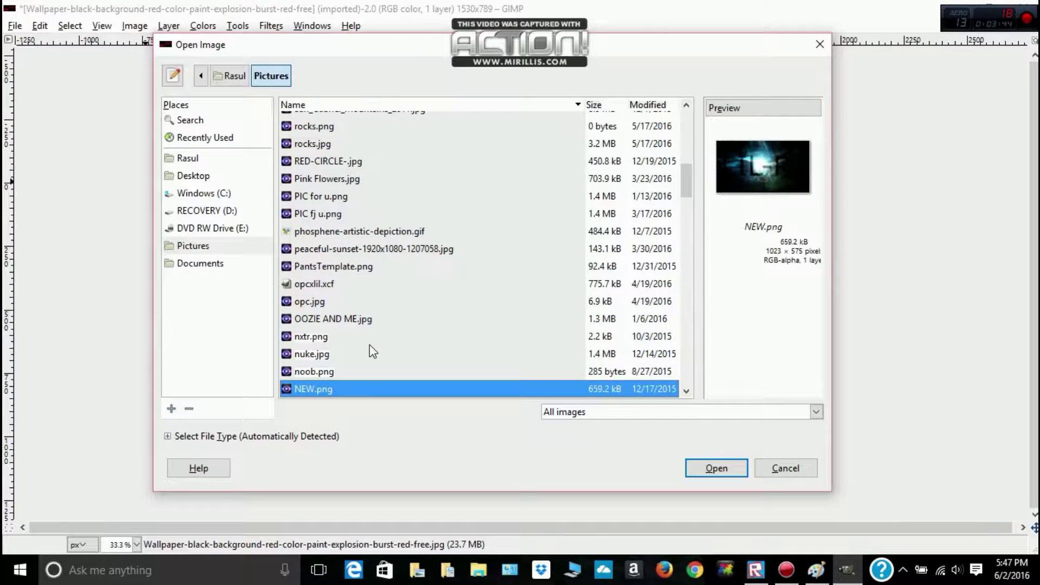
{"action": "key", "text": "Down"}
{"action": "key", "text": "Down"}
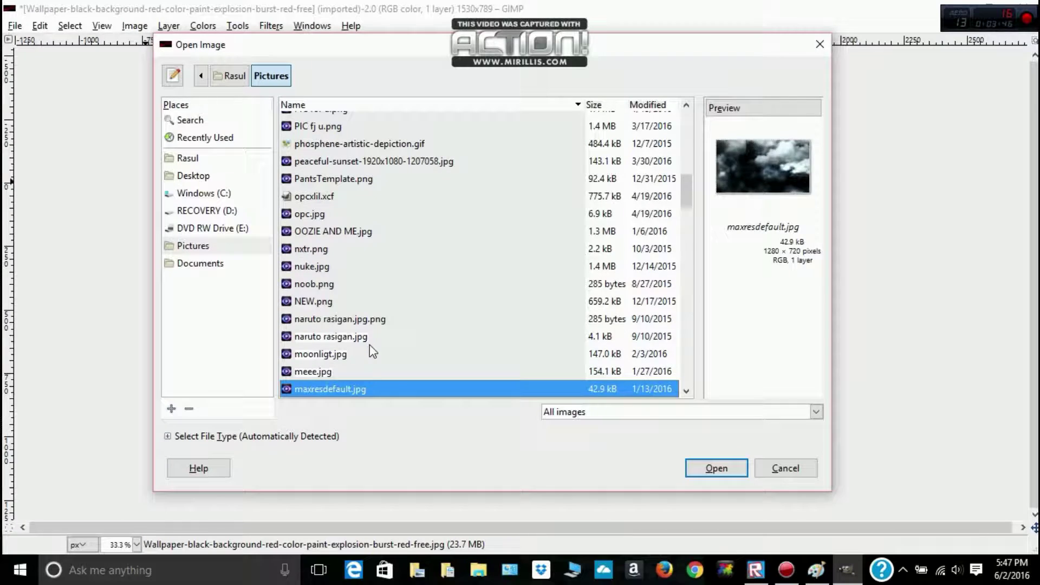
{"action": "key", "text": "Up"}
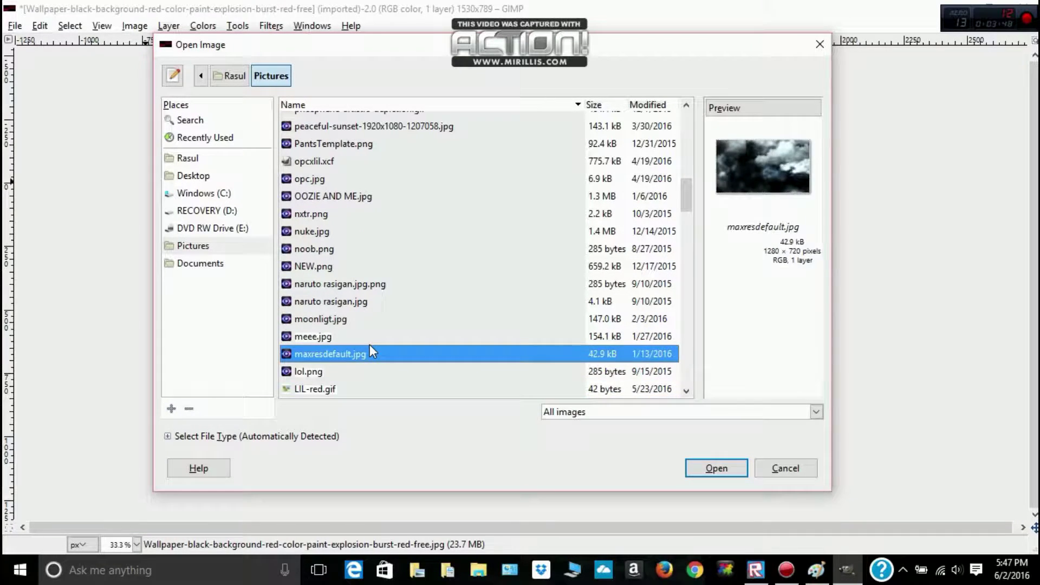
{"action": "key", "text": "Down"}
{"action": "key", "text": "Down"}
{"action": "key", "text": "Down"}
{"action": "key", "text": "Down"}
{"action": "key", "text": "Down"}
{"action": "key", "text": "Down"}
{"action": "key", "text": "Down"}
{"action": "key", "text": "Down"}
{"action": "key", "text": "Down"}
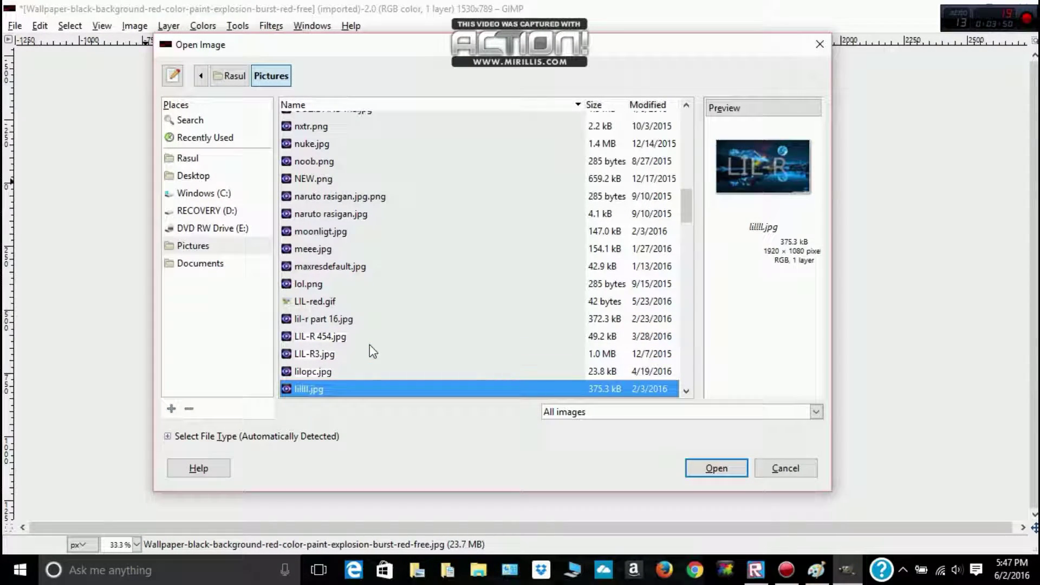
{"action": "key", "text": "Up"}
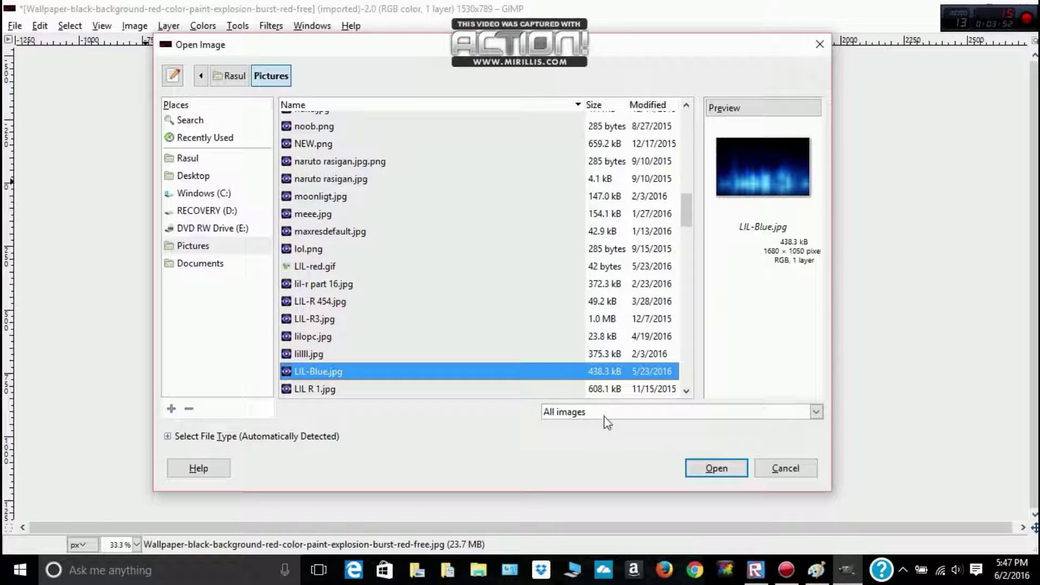
{"action": "left_click", "coordinate": [715, 477]}
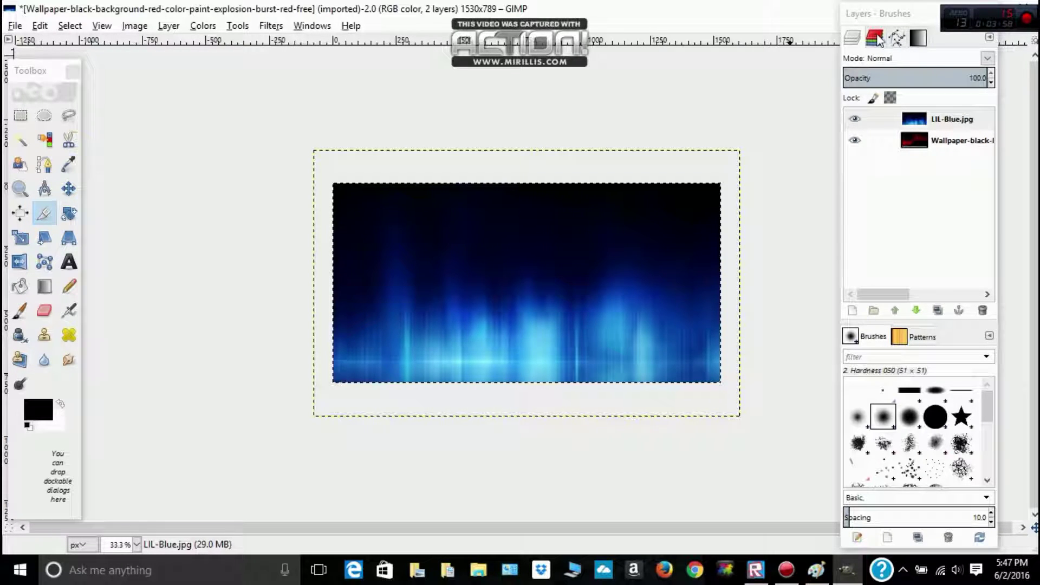
Move the Layers - Brushes dock slightly inward and find its entry in the list of available windows.
{"action": "mouse_move", "coordinate": [876, 13]}
{"action": "left_mouse_down"}
{"action": "mouse_move", "coordinate": [711, 40]}
{"action": "mouse_move", "coordinate": [856, 45]}
{"action": "mouse_move", "coordinate": [842, 28]}
{"action": "mouse_move", "coordinate": [590, 15]}
{"action": "mouse_move", "coordinate": [843, 26]}
{"action": "left_mouse_up"}
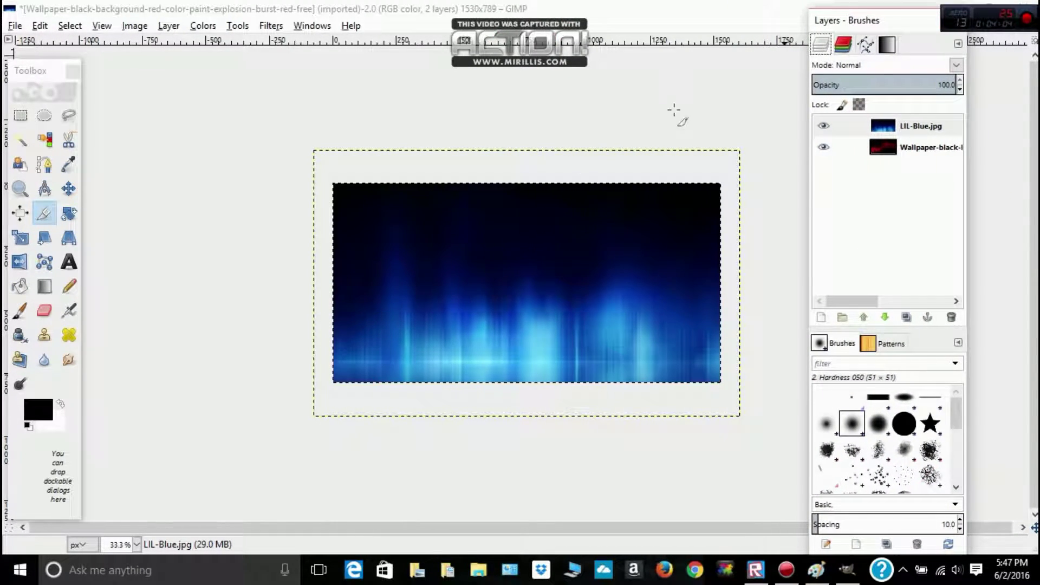
{"action": "left_click", "coordinate": [296, 29]}
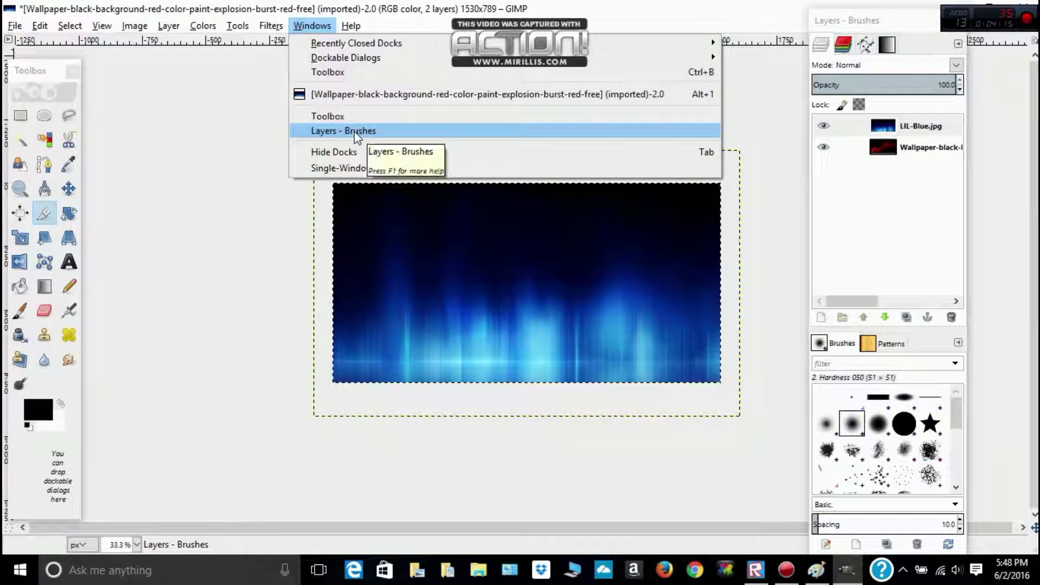
{"action": "left_click", "coordinate": [773, 127]}
{"action": "mouse_move", "coordinate": [869, 31]}
{"action": "left_mouse_down"}
{"action": "mouse_move", "coordinate": [896, 46]}
{"action": "mouse_move", "coordinate": [868, 36]}
{"action": "left_mouse_up"}
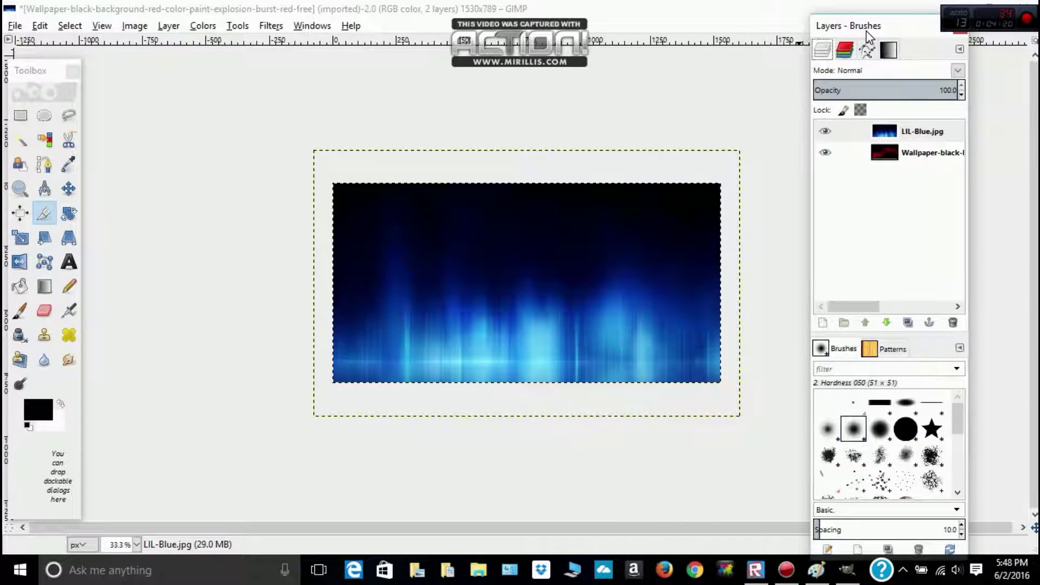
Alternate the active layer between the red wallpaper and LIL-Blue.jpg, ending on LIL-Blue.jpg, and look at the layer mode list.
{"action": "left_click", "coordinate": [902, 151]}
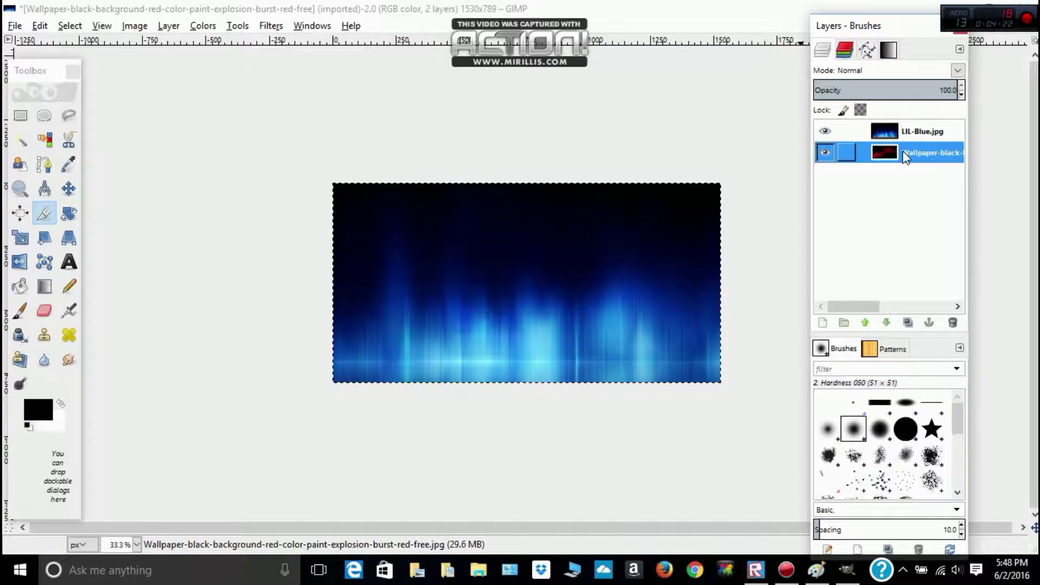
{"action": "left_click", "coordinate": [895, 135]}
{"action": "left_click", "coordinate": [897, 157]}
{"action": "left_click", "coordinate": [895, 135]}
{"action": "left_click", "coordinate": [888, 157]}
{"action": "left_click", "coordinate": [889, 132]}
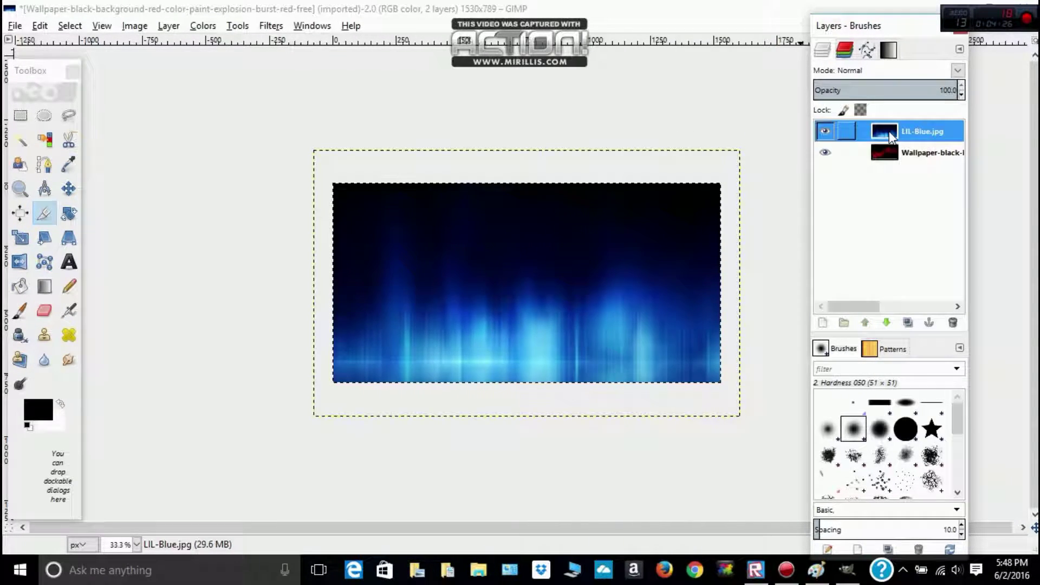
{"action": "left_click", "coordinate": [955, 71]}
{"action": "left_click", "coordinate": [734, 83]}
Hide the Green, Blue and Red channels in turn to compare the colours, and make all channels visible again.
{"action": "left_click", "coordinate": [845, 52]}
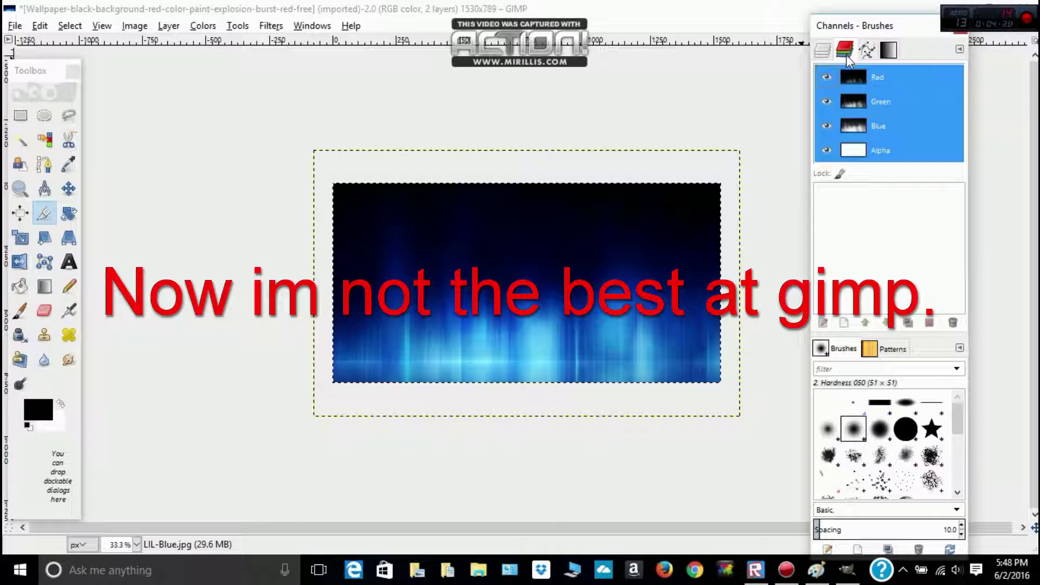
{"action": "left_click", "coordinate": [829, 100]}
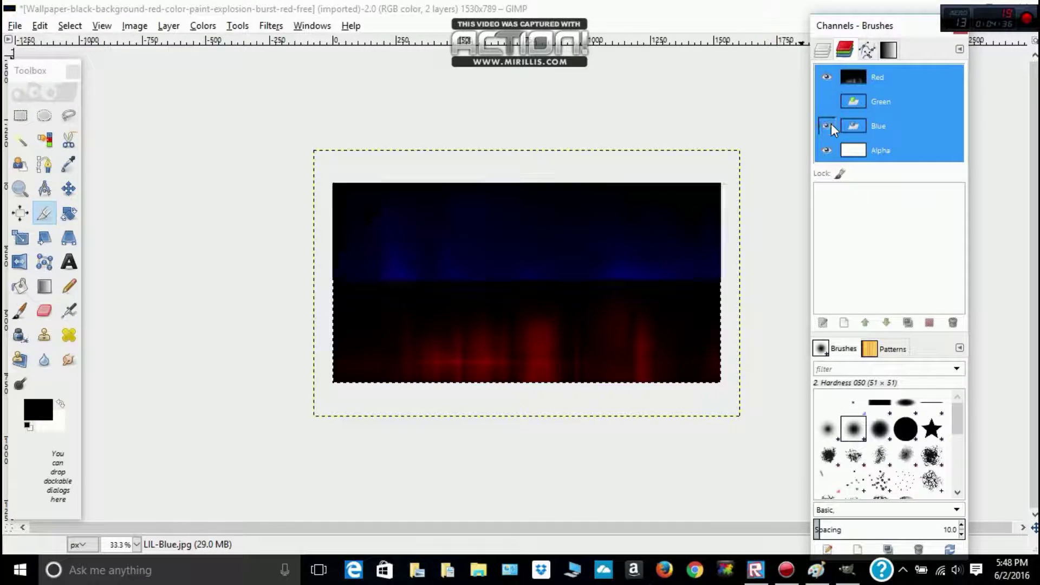
{"action": "left_click", "coordinate": [831, 123]}
{"action": "left_click", "coordinate": [829, 83]}
{"action": "left_click", "coordinate": [829, 86]}
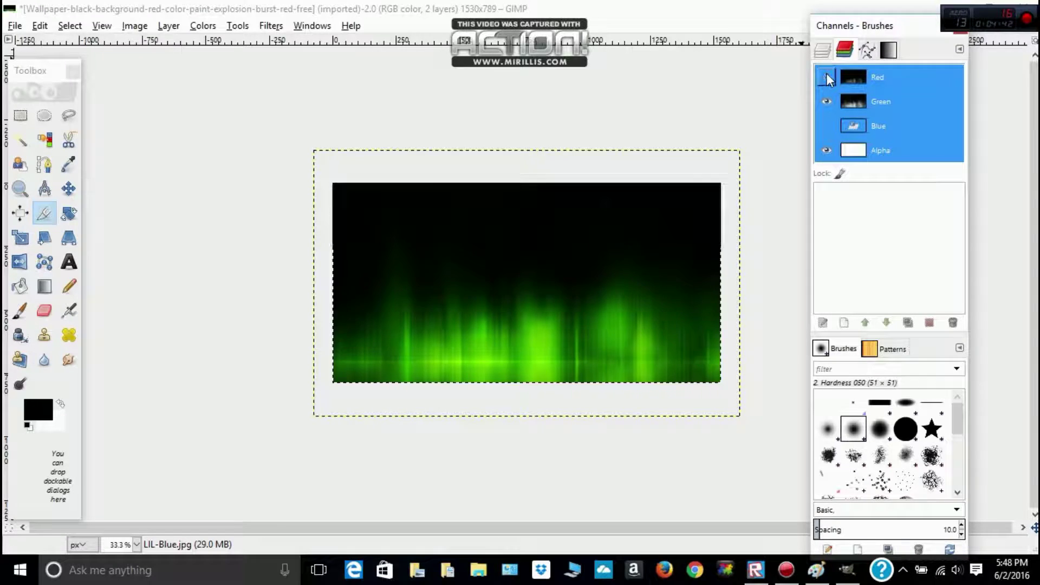
{"action": "left_click", "coordinate": [827, 77]}
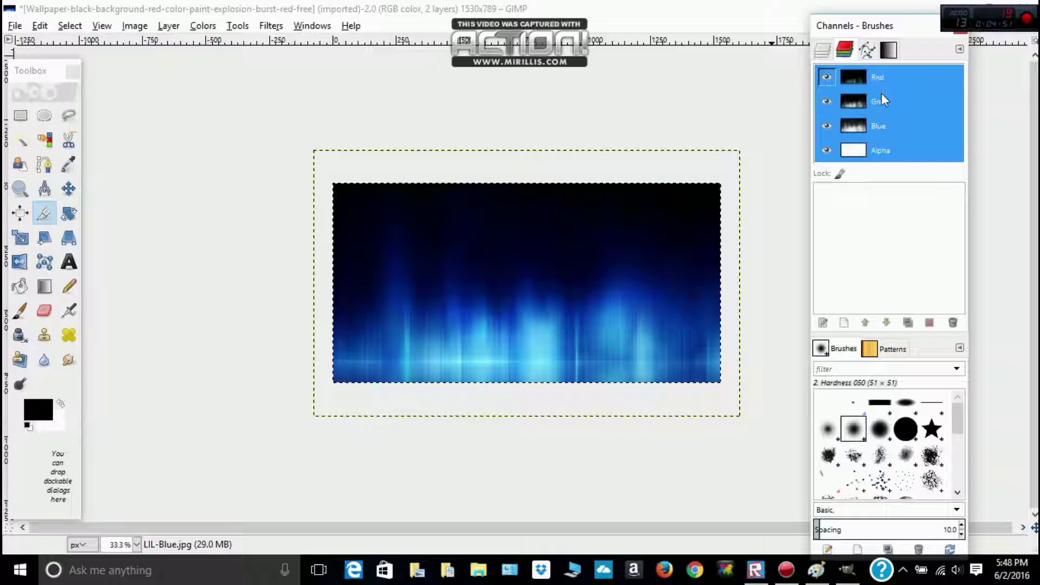
Compare the layer and channel lists, return to the layers, and look through the available layer modes.
{"action": "left_click", "coordinate": [817, 50]}
{"action": "left_click", "coordinate": [843, 50]}
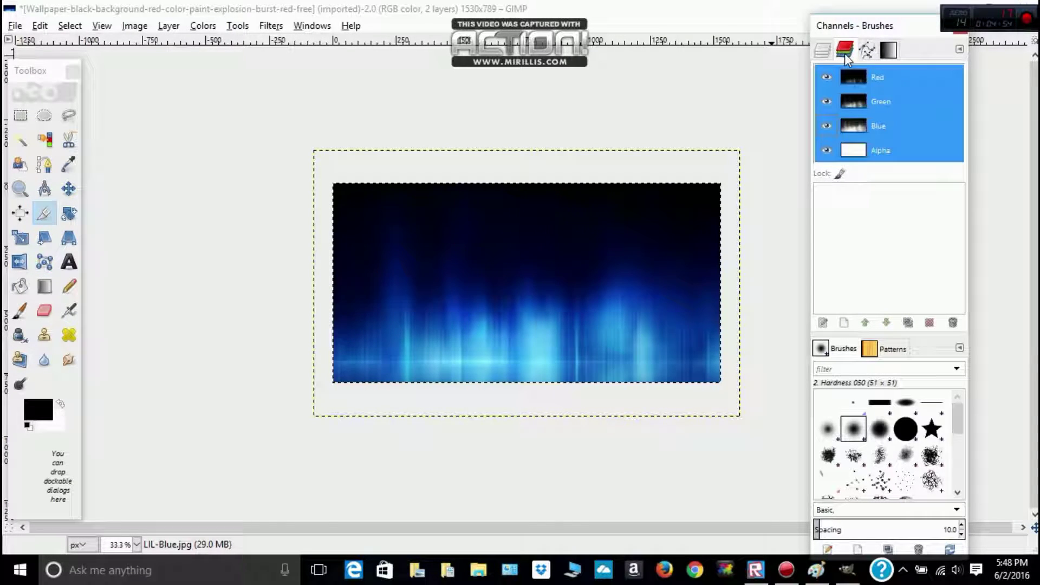
{"action": "left_click", "coordinate": [822, 51]}
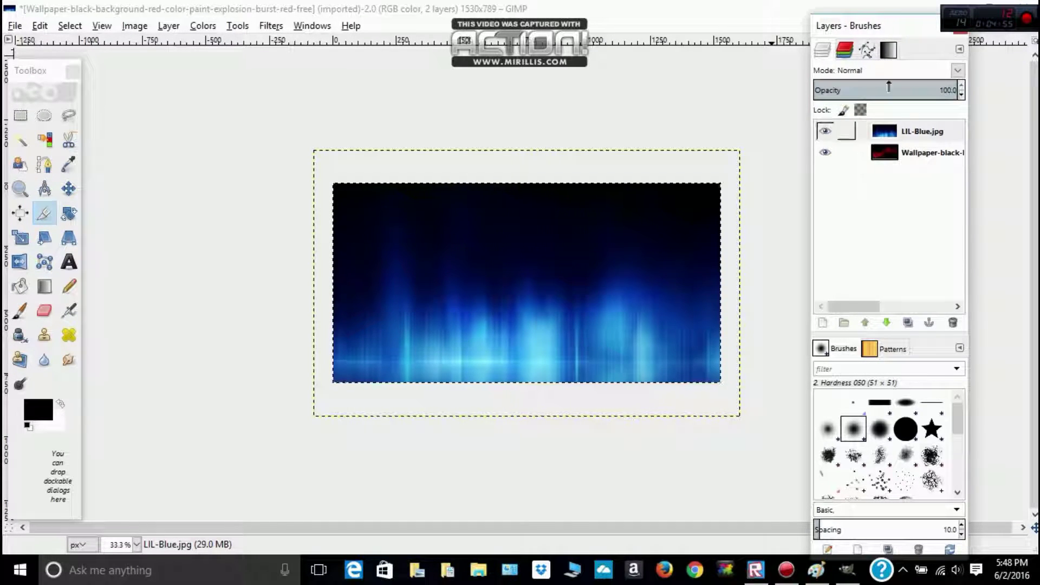
{"action": "left_click", "coordinate": [956, 71]}
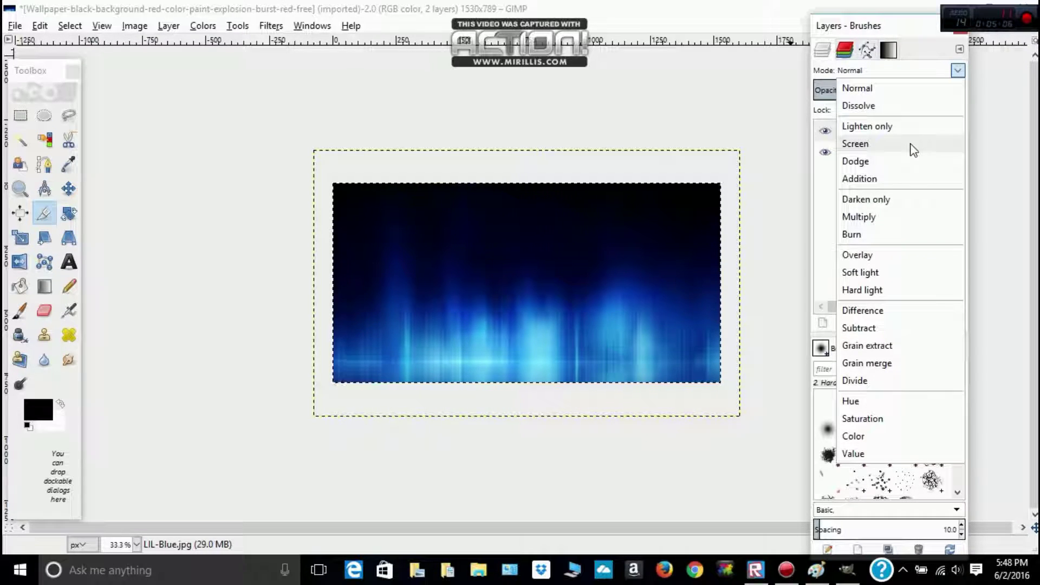
{"action": "left_click", "coordinate": [954, 75]}
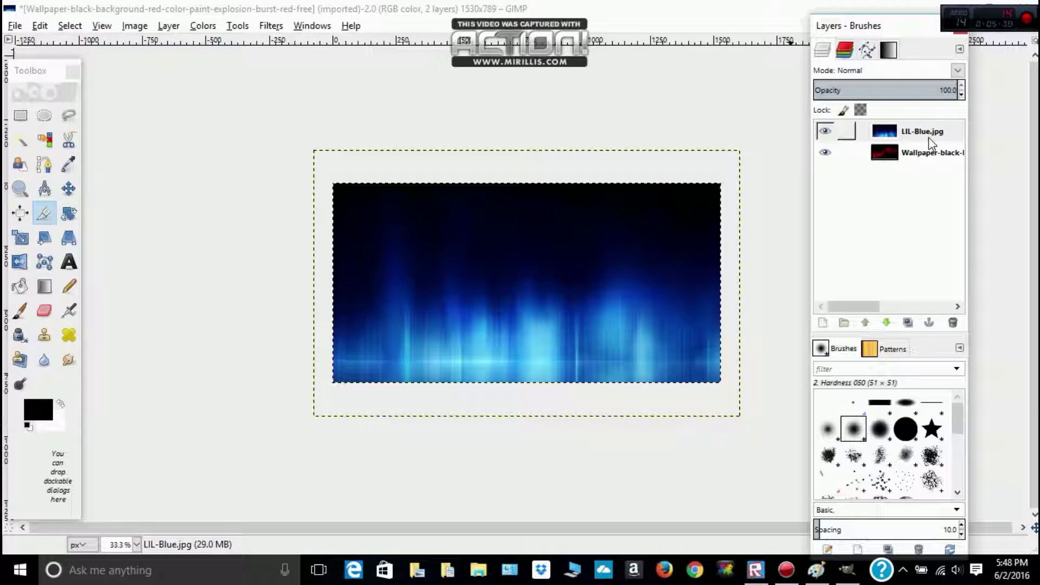
Select the LIL-Blue.jpg layer and set its mode to Dissolve.
{"action": "left_click", "coordinate": [911, 155]}
{"action": "left_click", "coordinate": [899, 132]}
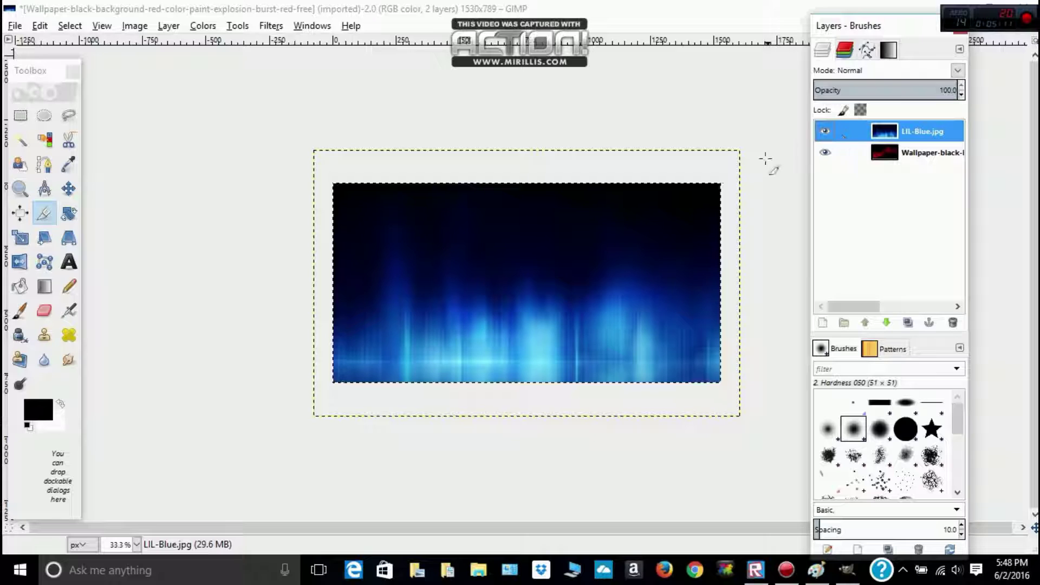
{"action": "left_click", "coordinate": [957, 71]}
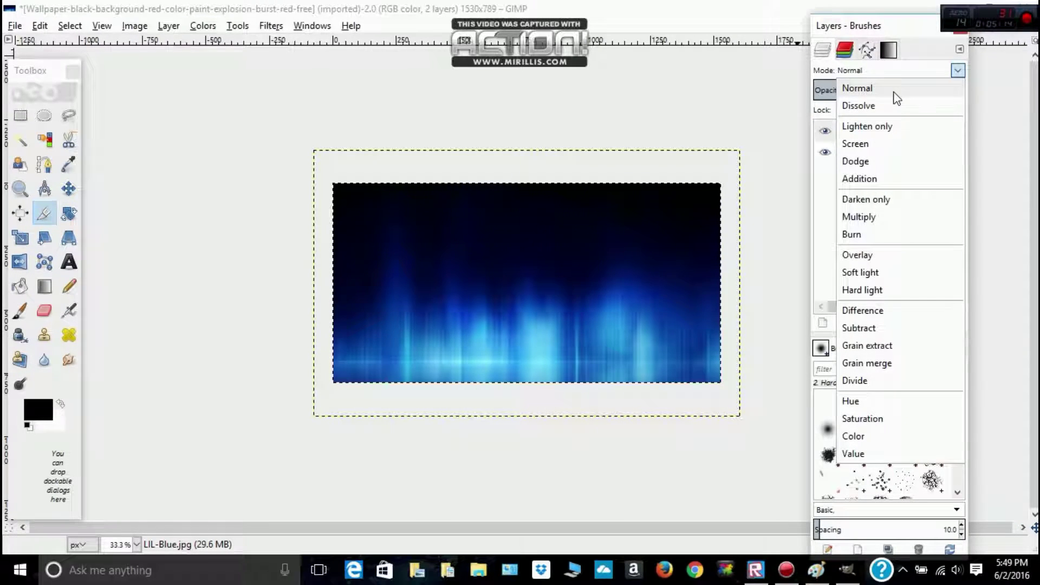
{"action": "left_click", "coordinate": [894, 92]}
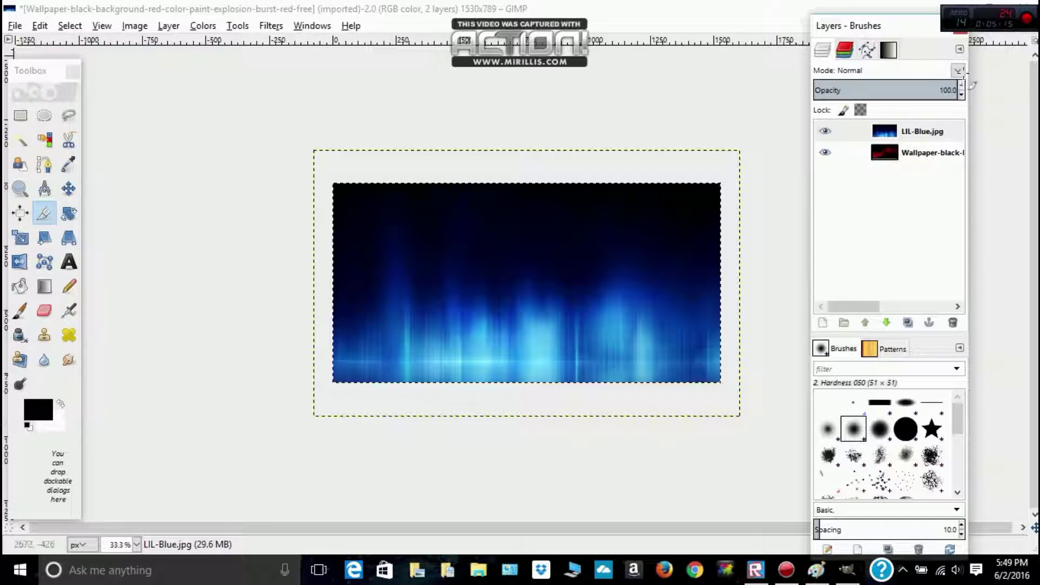
{"action": "left_click", "coordinate": [957, 70]}
{"action": "left_click", "coordinate": [845, 106]}
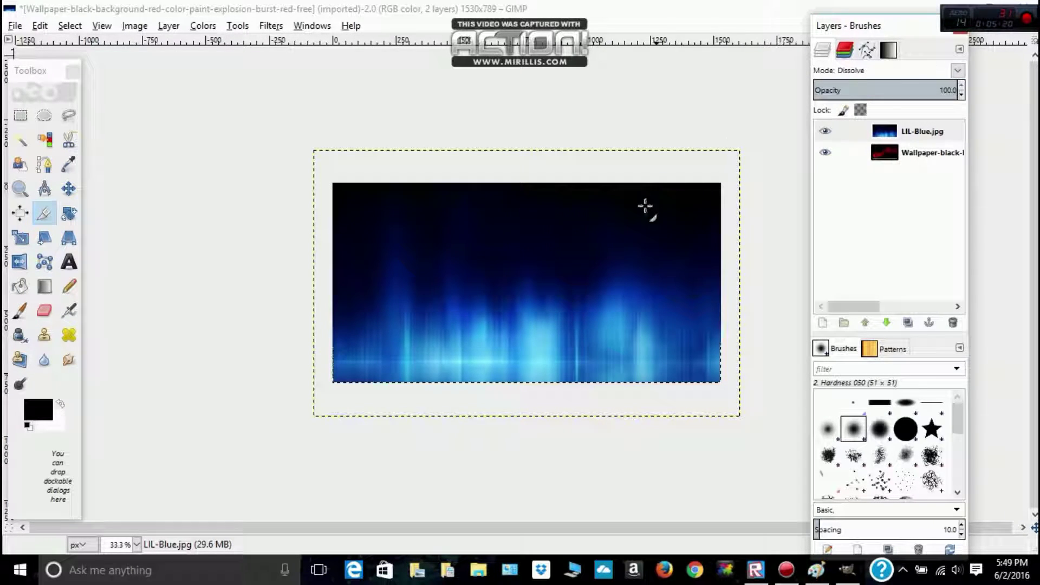
Try the Lighten only, Screen and Dodge modes on the LIL-Blue.jpg layer to compare how it blends with the red wallpaper.
{"action": "left_click", "coordinate": [957, 70]}
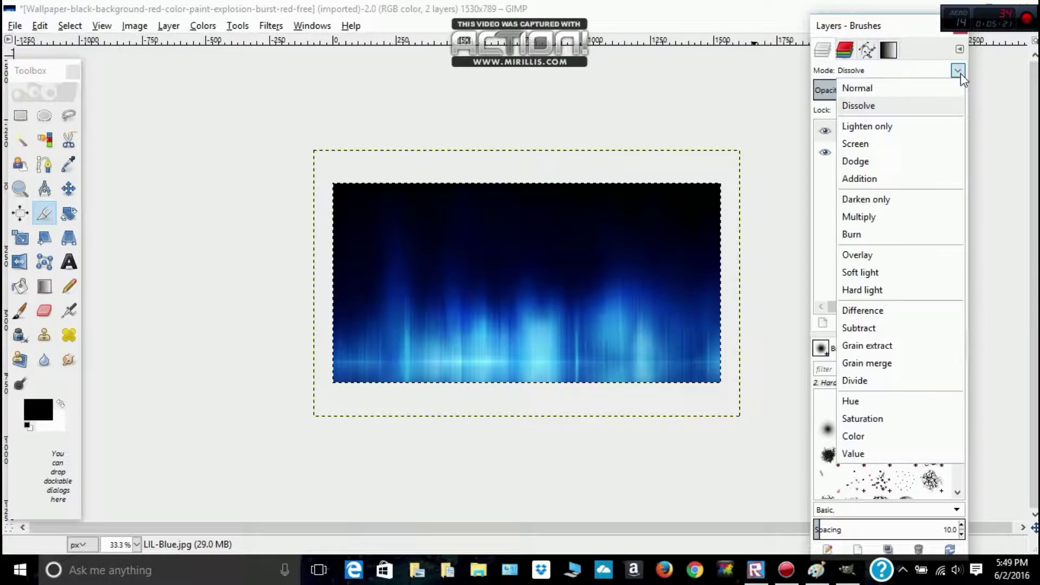
{"action": "left_click", "coordinate": [880, 131]}
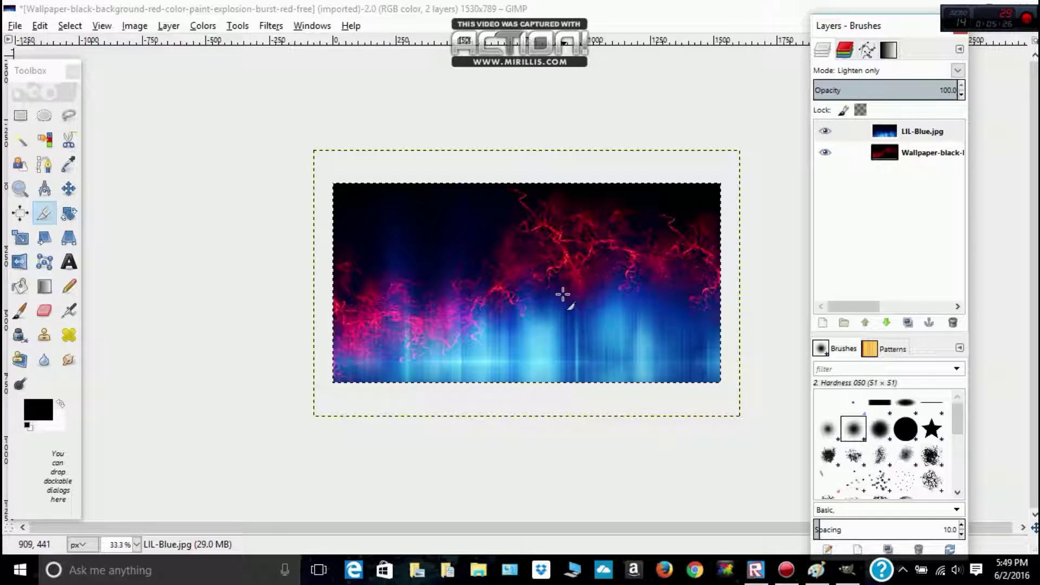
{"action": "left_click", "coordinate": [956, 71]}
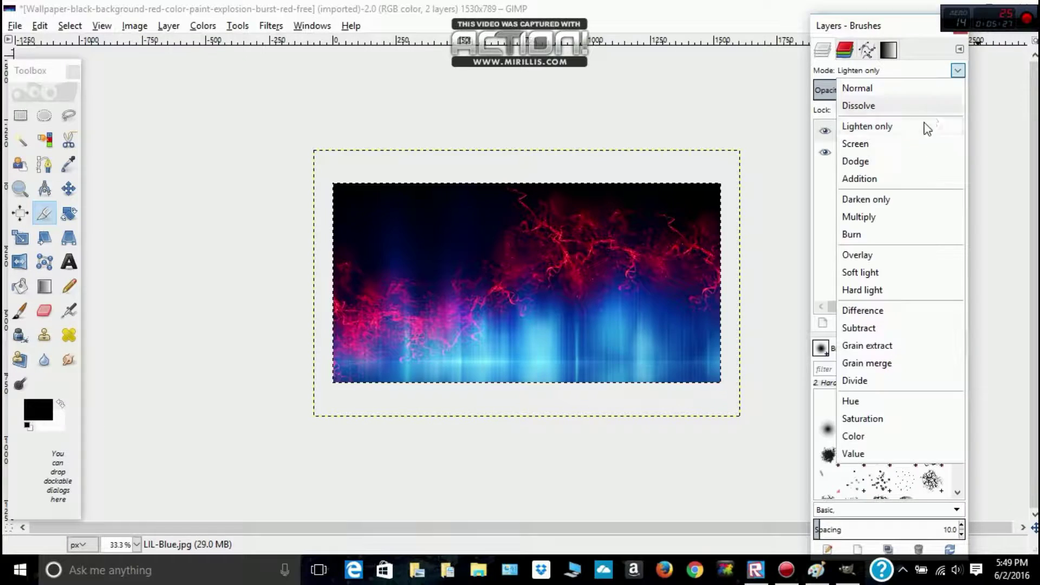
{"action": "left_click", "coordinate": [884, 143]}
{"action": "left_click", "coordinate": [957, 70]}
{"action": "key", "text": "Escape"}
{"action": "key", "text": "Down"}
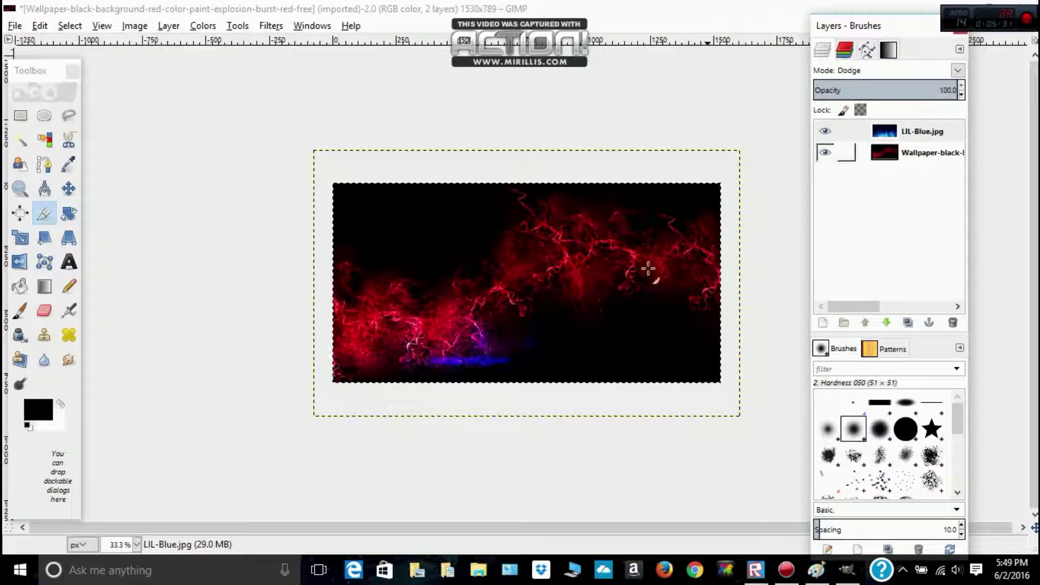
{"action": "left_click", "coordinate": [957, 70]}
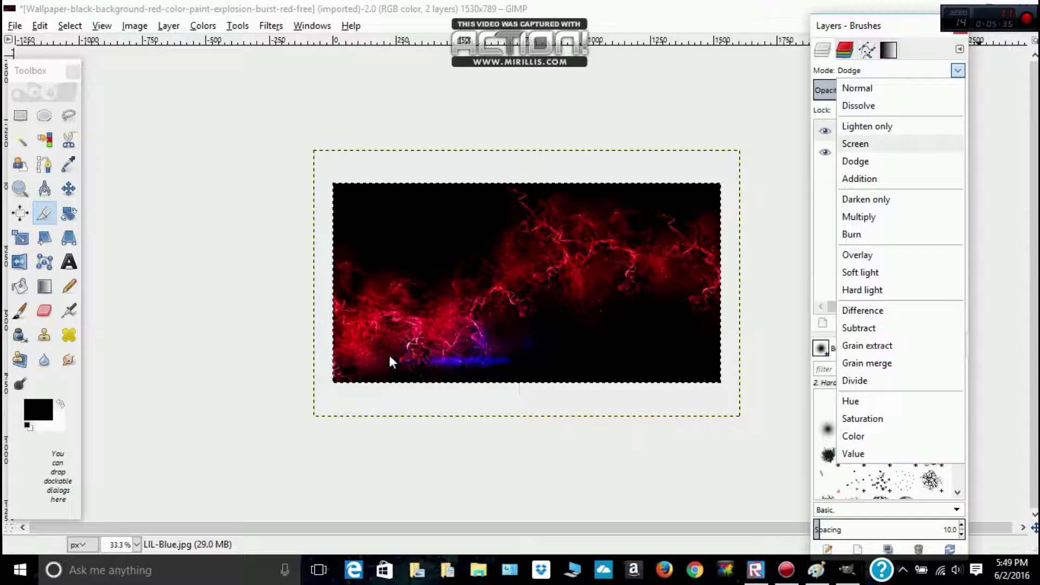
{"action": "left_click", "coordinate": [850, 163]}
Try the Burn, Multiply and Screen modes on the LIL-Blue.jpg layer.
{"action": "left_click", "coordinate": [956, 72]}
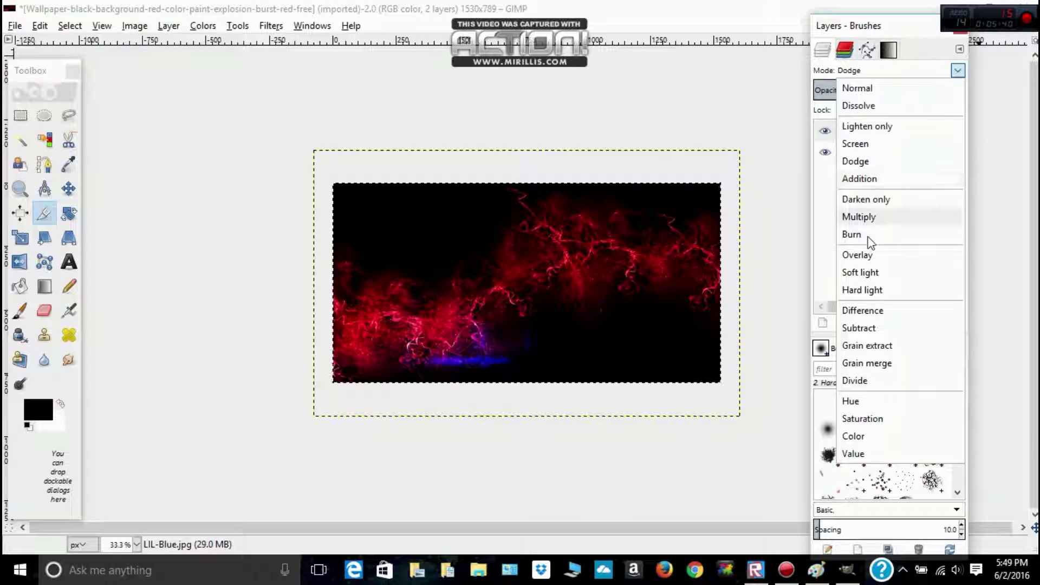
{"action": "left_click", "coordinate": [850, 234]}
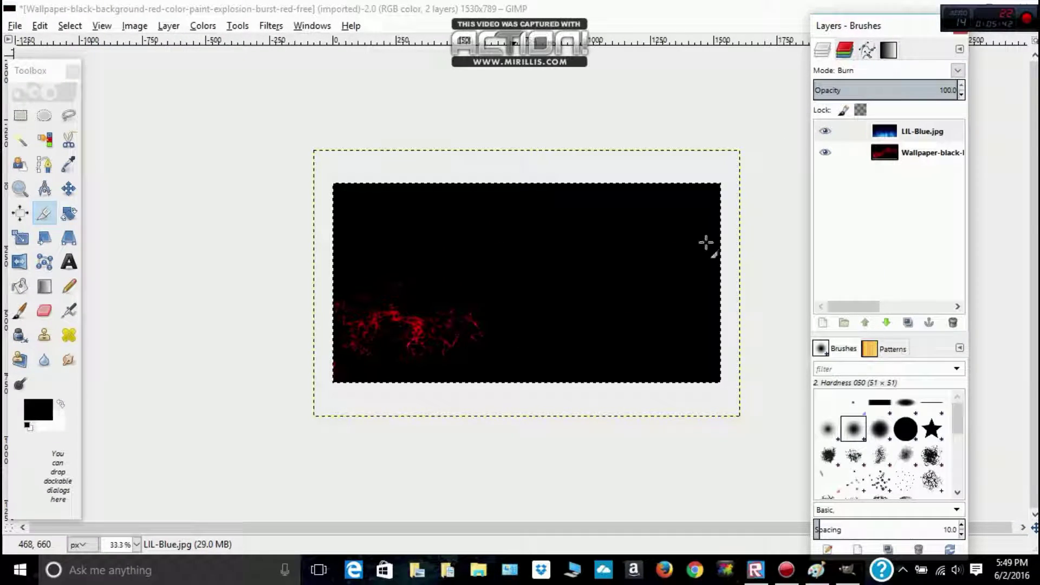
{"action": "left_click", "coordinate": [957, 71]}
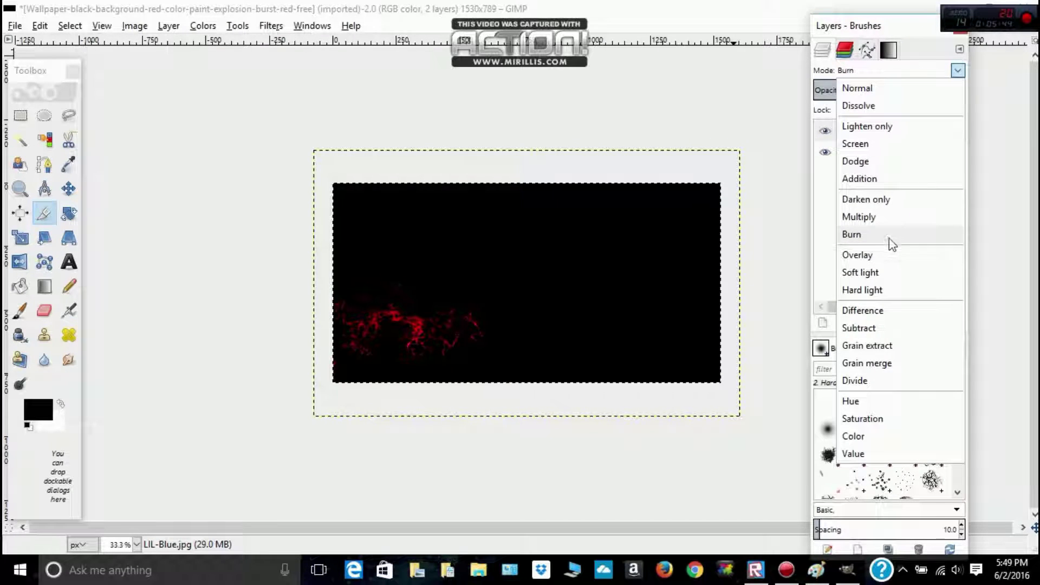
{"action": "left_click", "coordinate": [884, 218]}
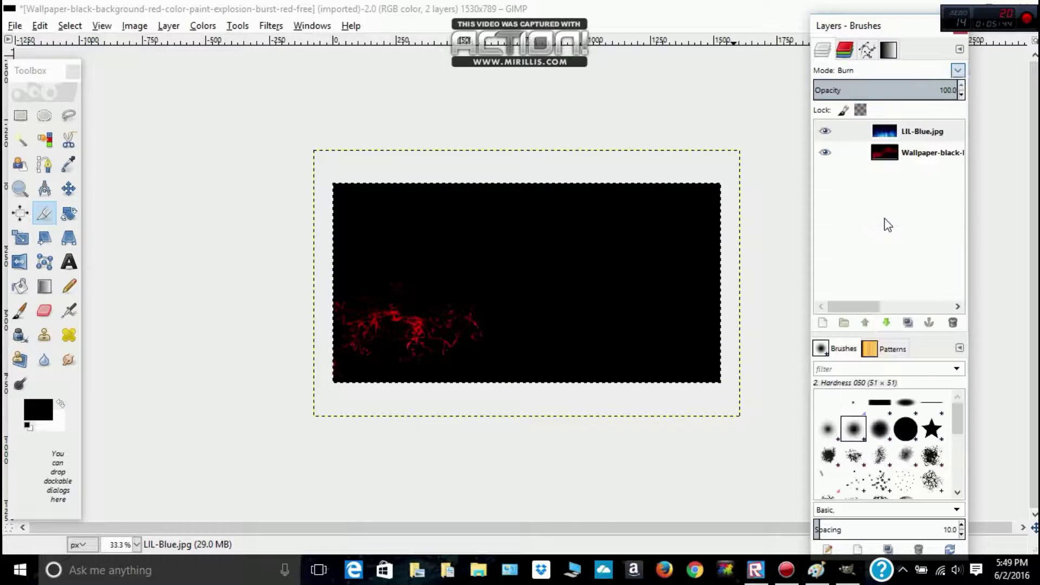
{"action": "left_click", "coordinate": [957, 71]}
{"action": "left_click", "coordinate": [872, 143]}
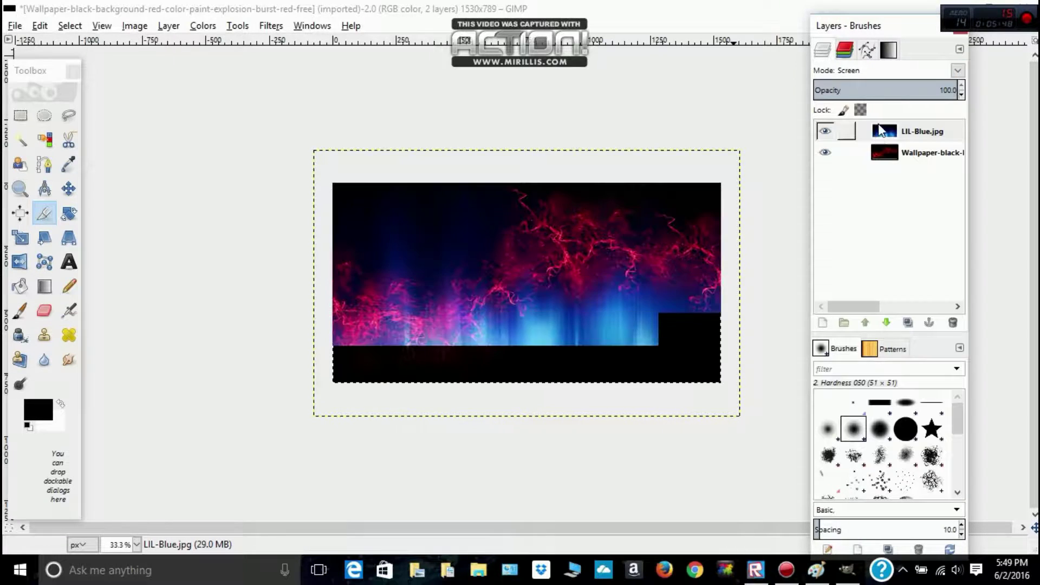
Try Soft light on the LIL-Blue.jpg layer and settle on the Difference mode.
{"action": "left_click", "coordinate": [957, 70]}
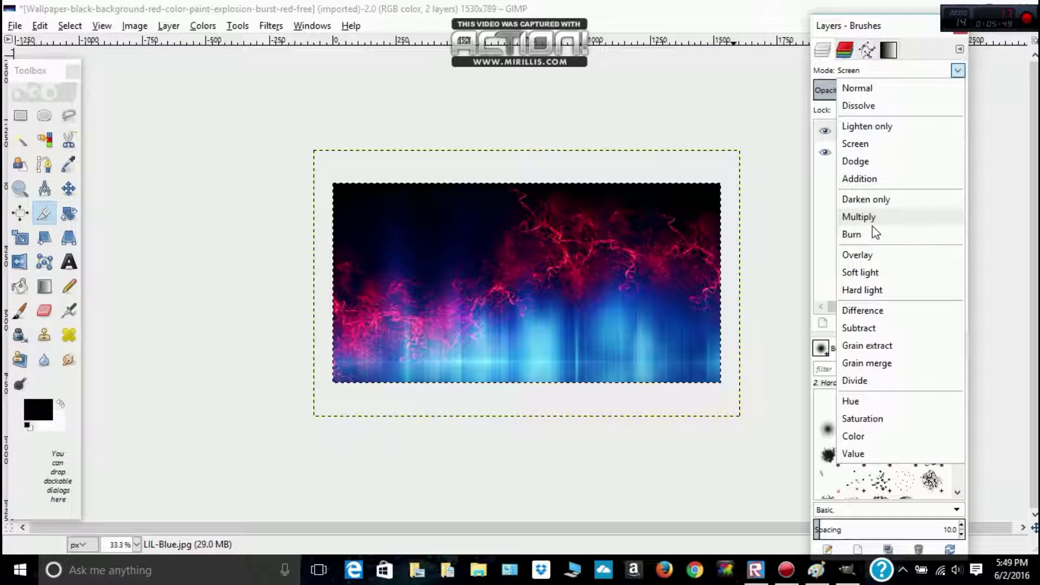
{"action": "left_click", "coordinate": [860, 272]}
{"action": "left_click", "coordinate": [956, 71]}
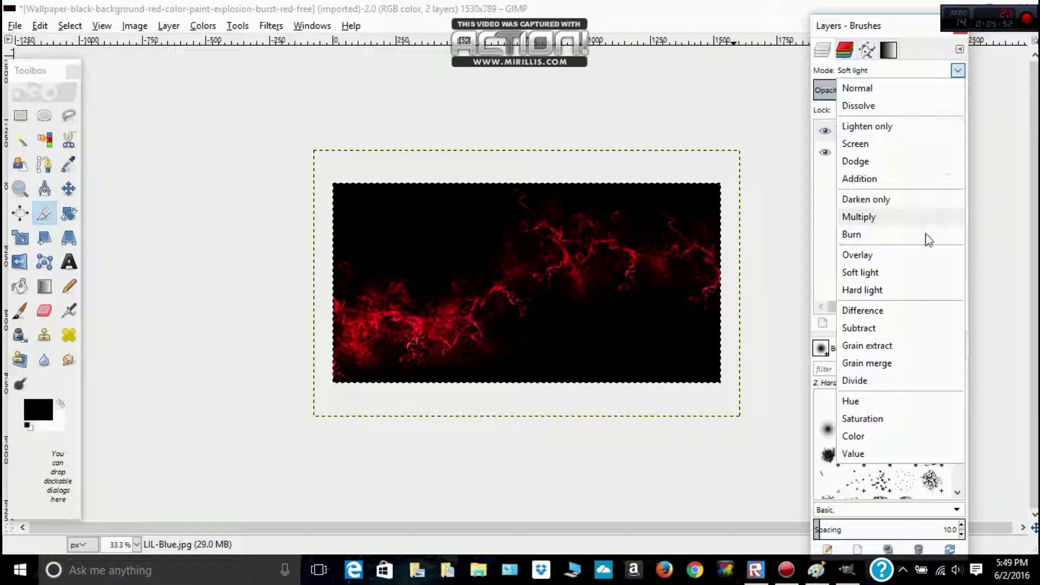
{"action": "left_click", "coordinate": [894, 317]}
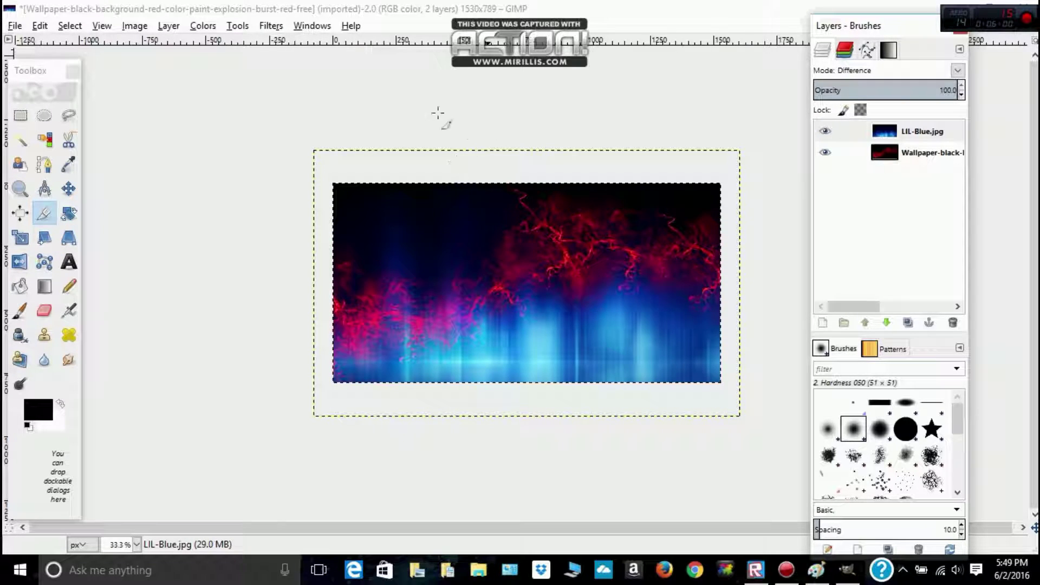
Draw a text frame across most of the image with the Text tool, about 1386 × 582 px.
{"action": "left_click", "coordinate": [69, 262]}
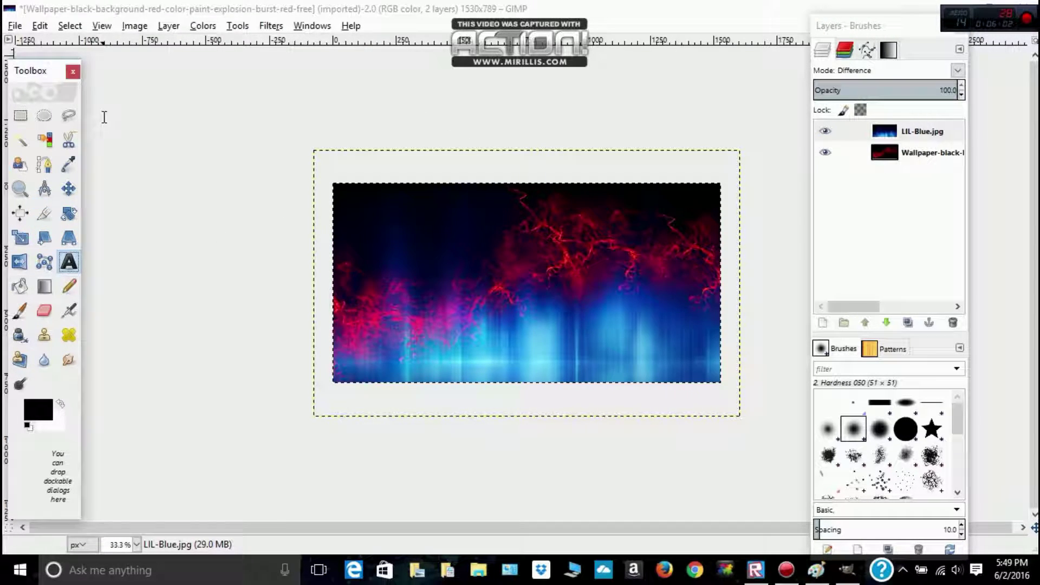
{"action": "left_click_drag", "start_coordinate": [351, 209], "coordinate": [708, 349]}
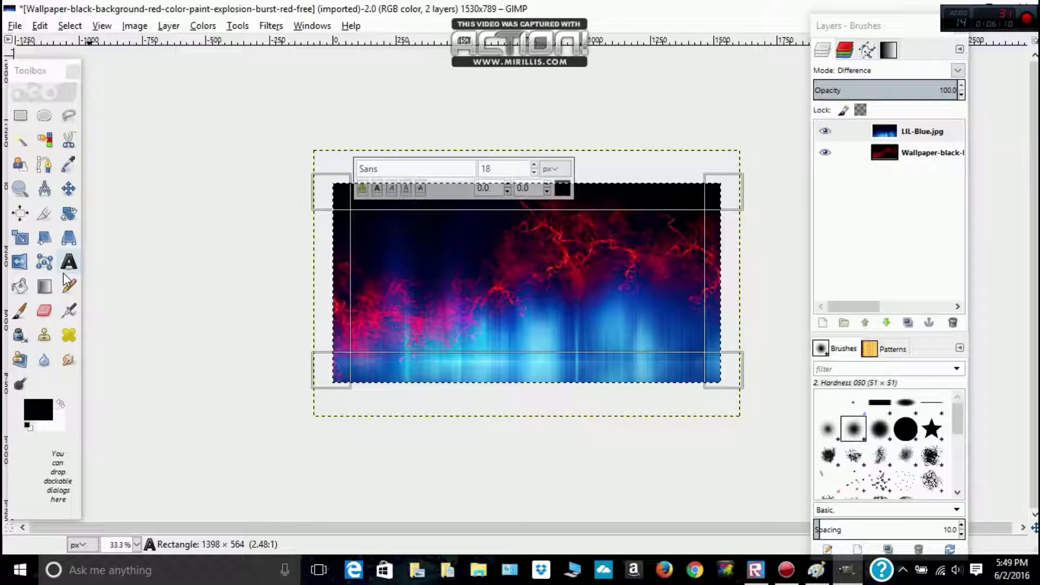
{"action": "left_click_drag", "start_coordinate": [704, 196], "coordinate": [705, 193]}
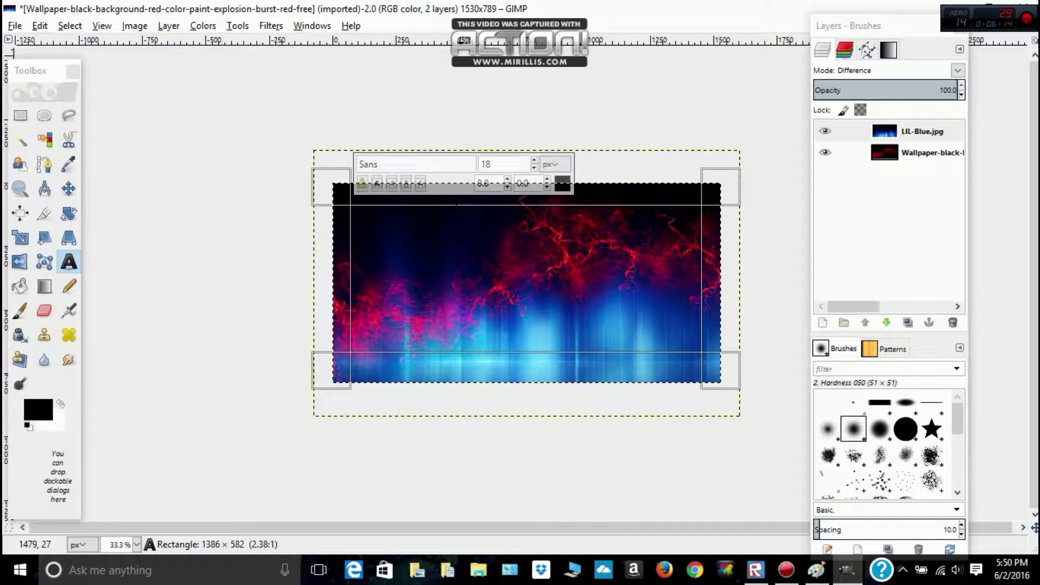
Set the text size to 200 px and accept black as the text colour.
{"action": "double_click", "coordinate": [486, 163]}
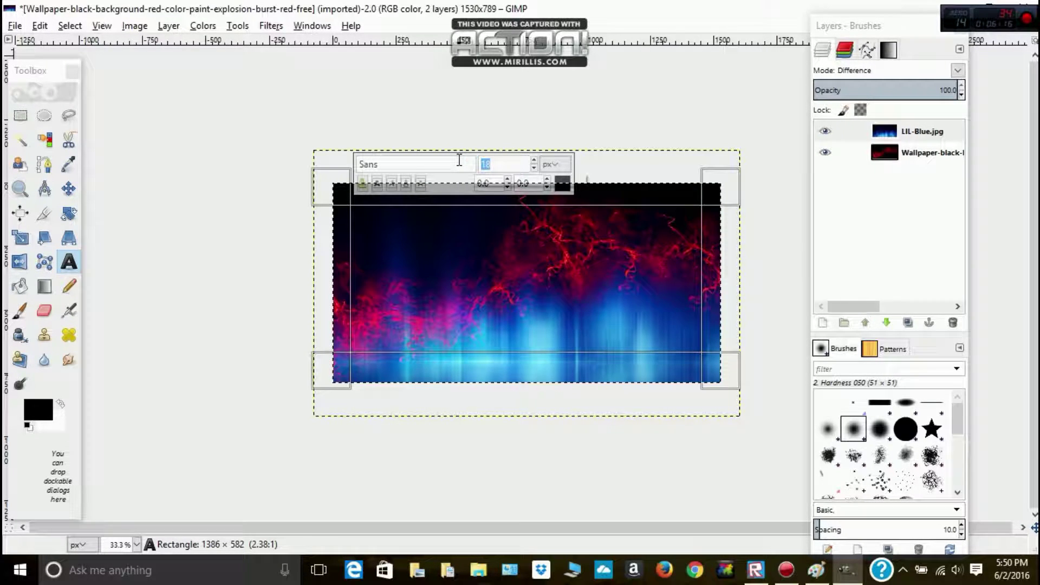
{"action": "type", "text": "200"}
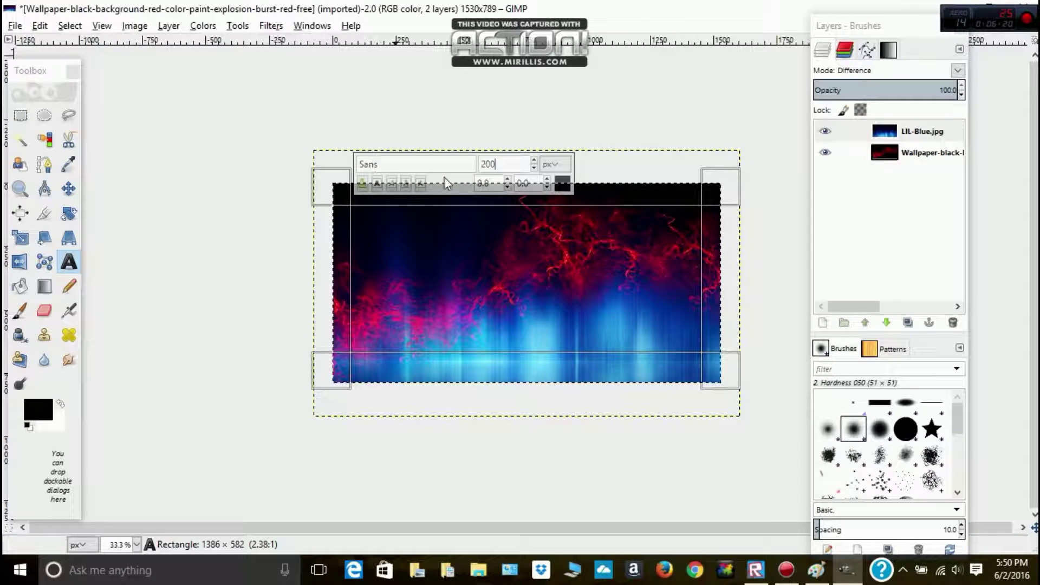
{"action": "left_click", "coordinate": [558, 185]}
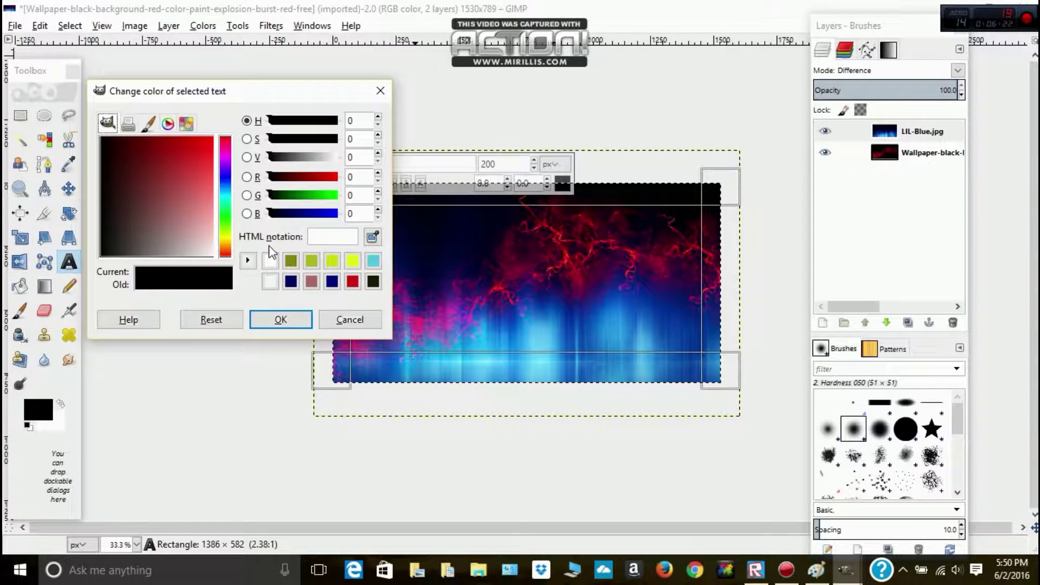
{"action": "left_click", "coordinate": [304, 326]}
Enter TEST in the text frame and resize the frame from its upper-left corner to about 1053 × 441 px.
{"action": "left_click_drag", "start_coordinate": [342, 207], "coordinate": [340, 205]}
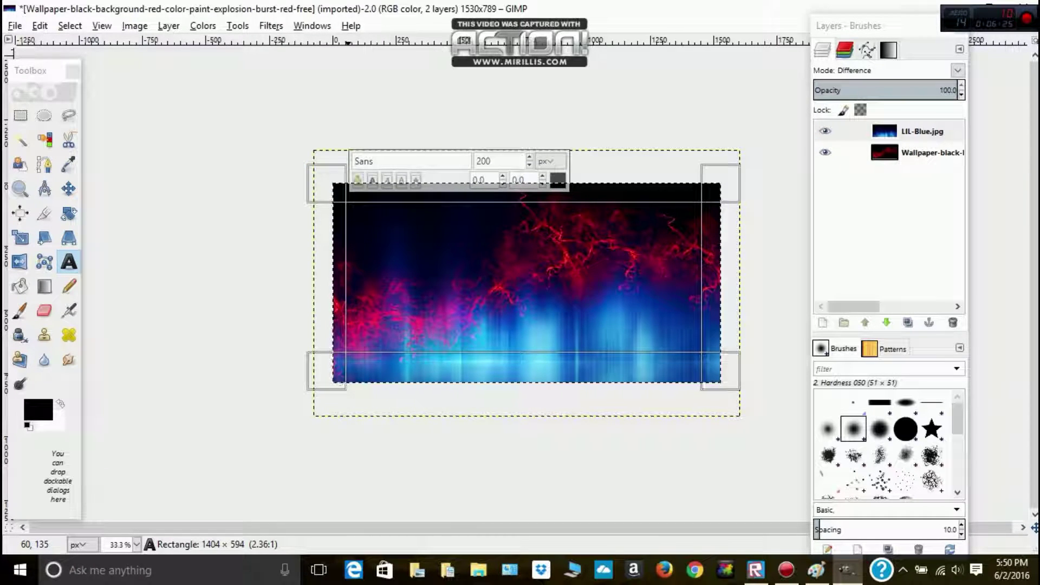
{"action": "type", "text": "TEST"}
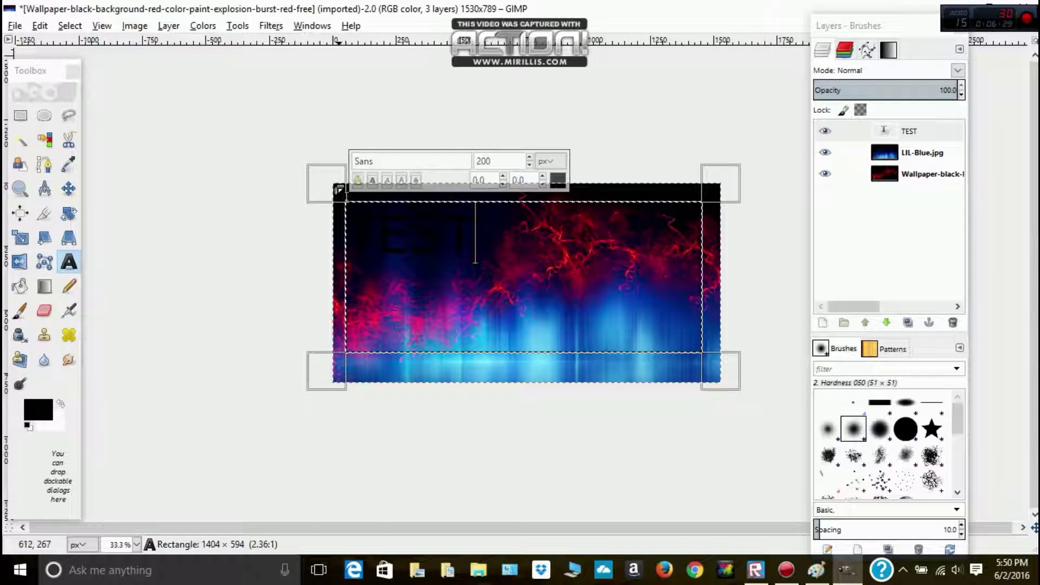
{"action": "left_click_drag", "start_coordinate": [338, 190], "coordinate": [453, 236]}
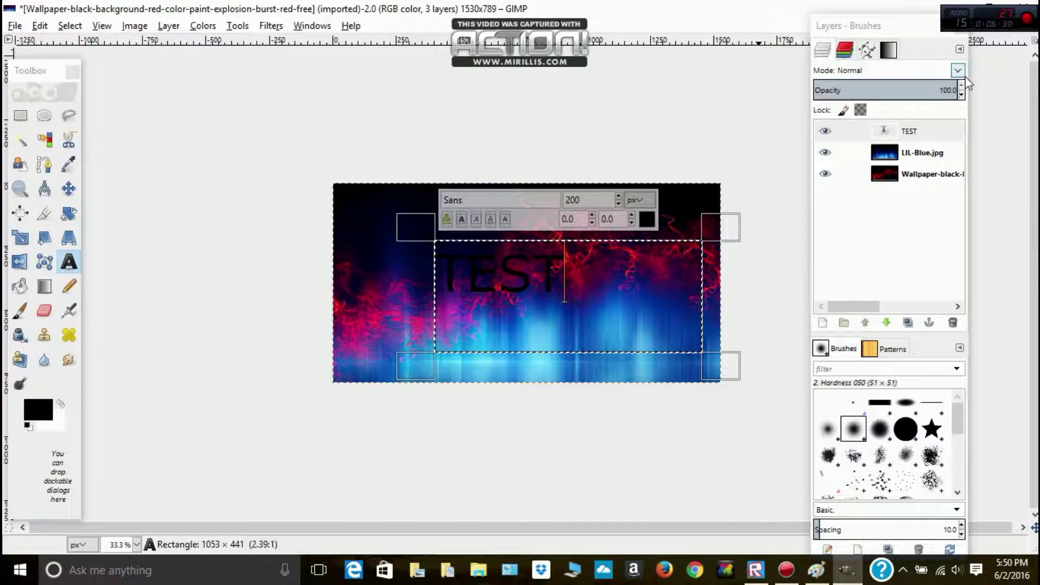
Try the Overlay, Difference and Grain merge modes on the TEST text layer.
{"action": "left_click", "coordinate": [960, 73]}
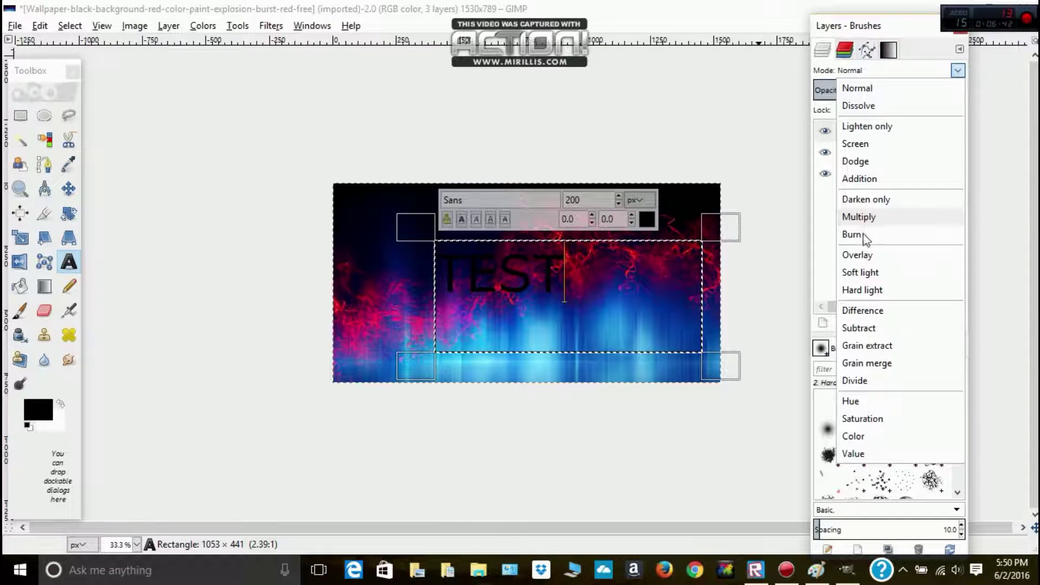
{"action": "left_click", "coordinate": [862, 255]}
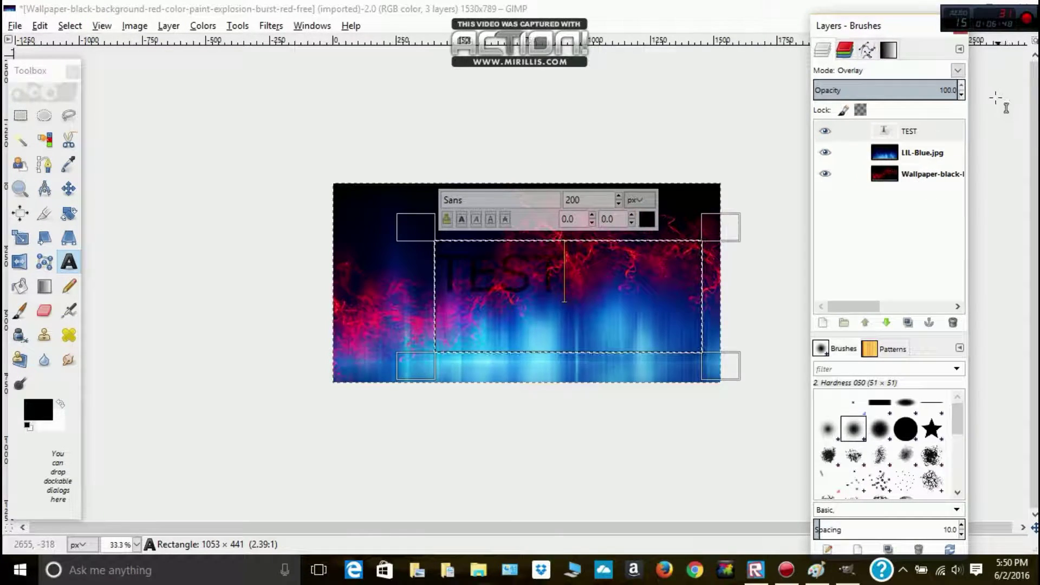
{"action": "left_click", "coordinate": [957, 71]}
{"action": "left_click", "coordinate": [853, 316]}
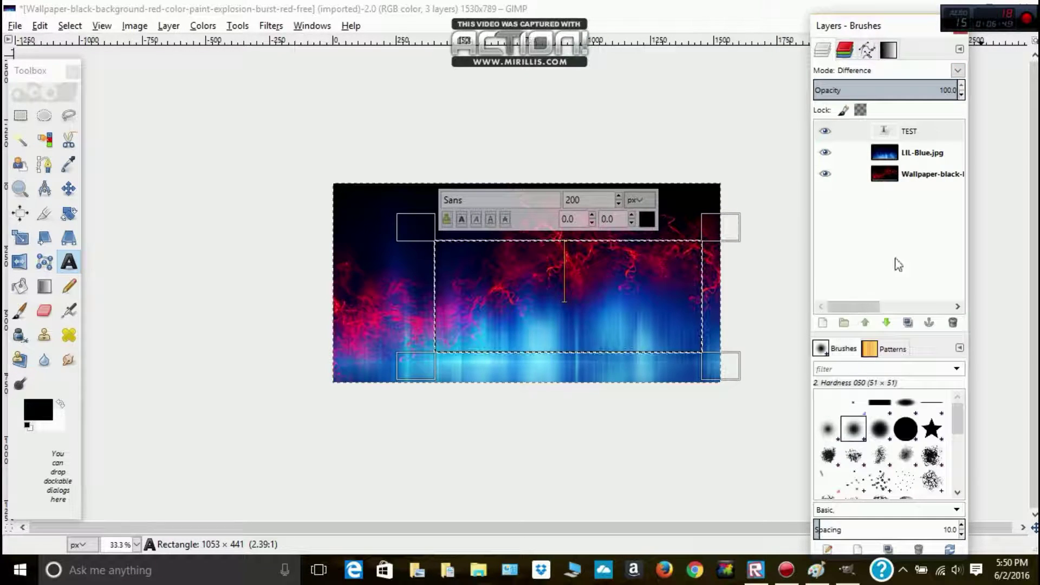
{"action": "left_click", "coordinate": [957, 71]}
{"action": "left_click", "coordinate": [875, 361]}
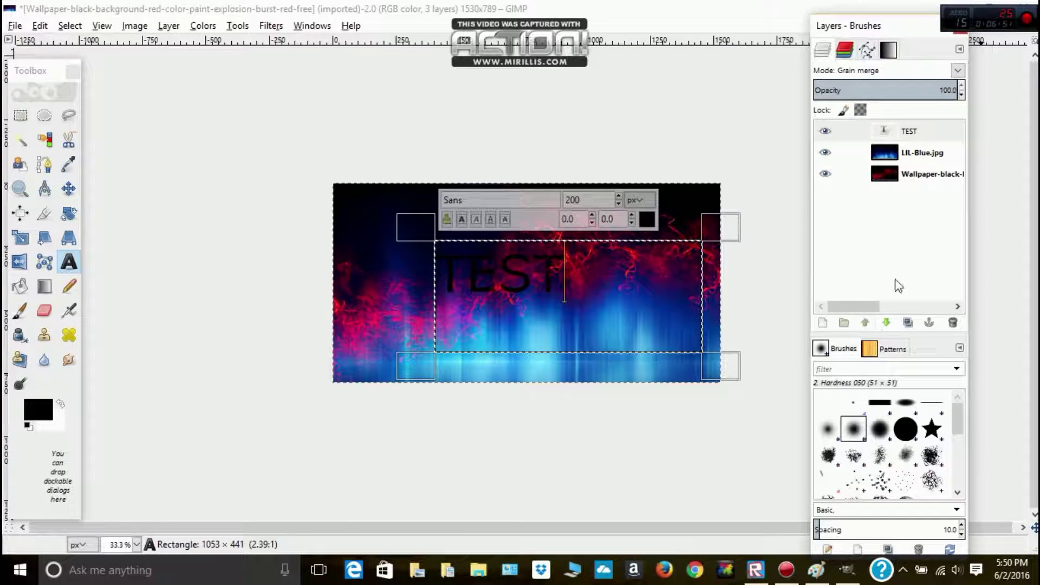
Set the TEST layer's mode to Overlay, reduce its text frame to about 999 × 402 px and leave the text.
{"action": "left_click", "coordinate": [957, 70]}
{"action": "left_click", "coordinate": [876, 257]}
{"action": "left_click_drag", "start_coordinate": [413, 238], "coordinate": [422, 249]}
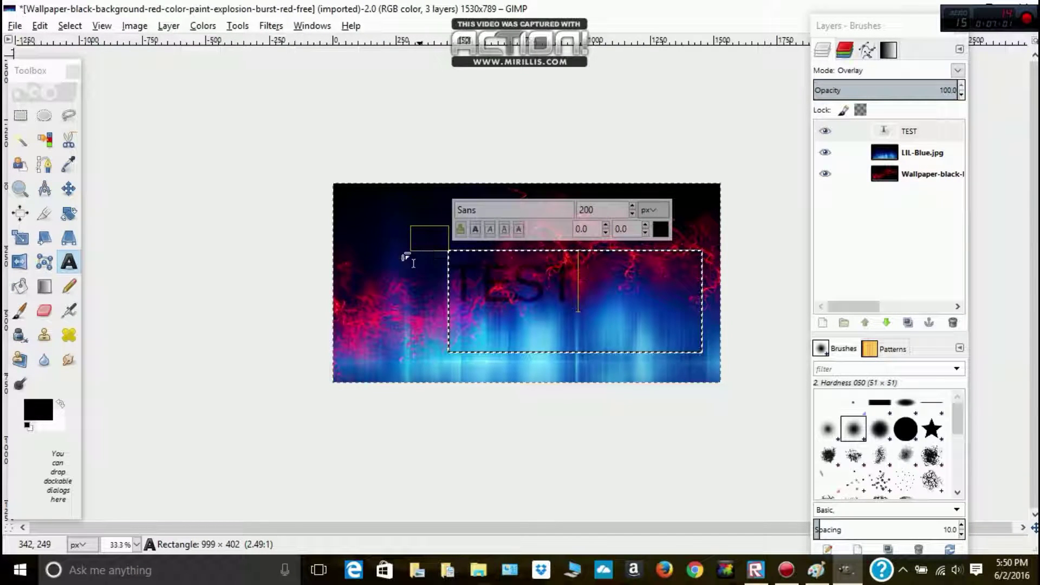
{"action": "left_click", "coordinate": [243, 236]}
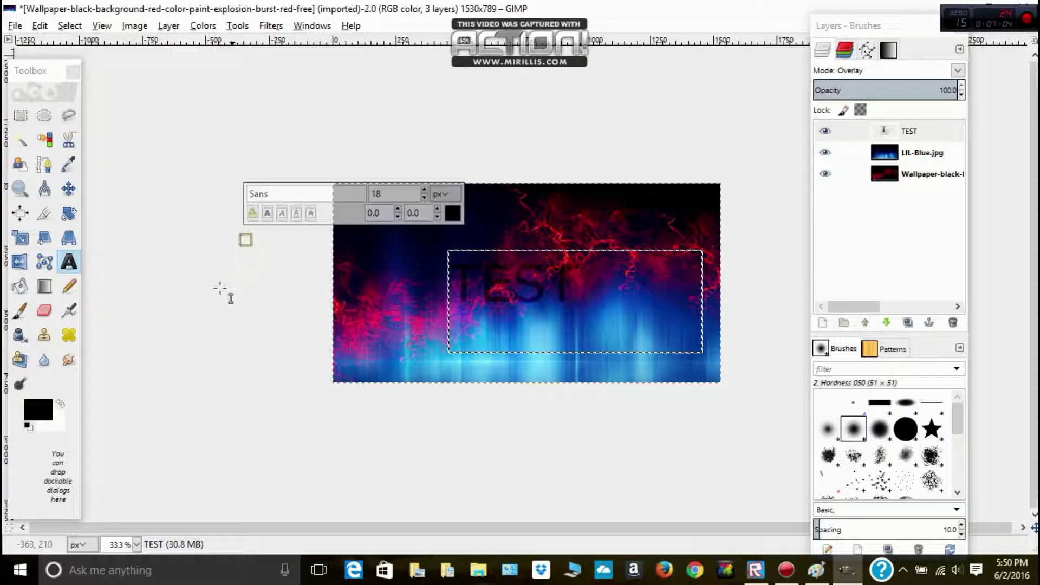
{"action": "left_click", "coordinate": [201, 397]}
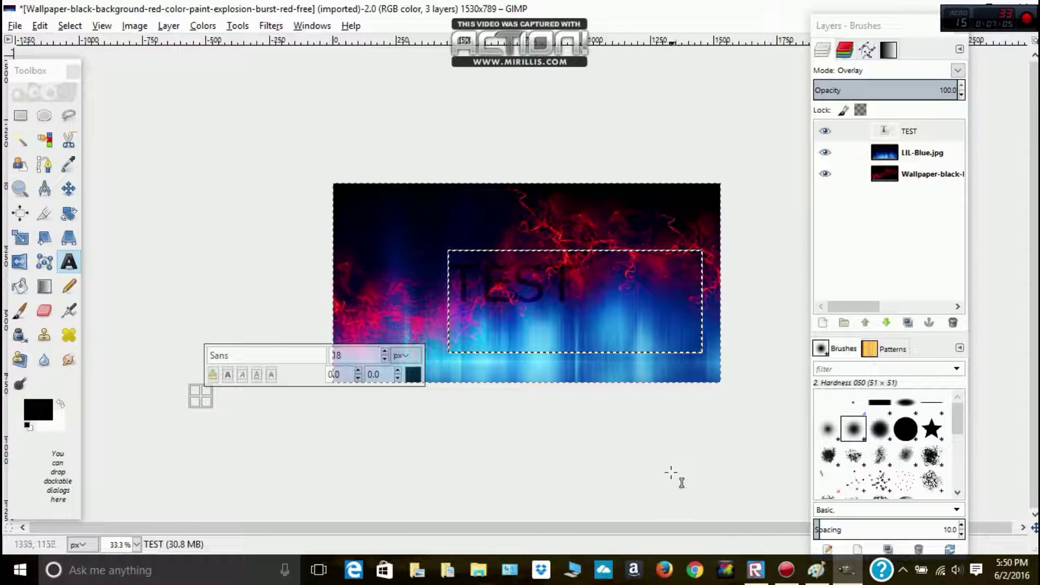
Open "illusion blue purple black abstract wallpaper HD.jpg" from the Pictures folder as a new layer.
{"action": "left_click", "coordinate": [15, 25]}
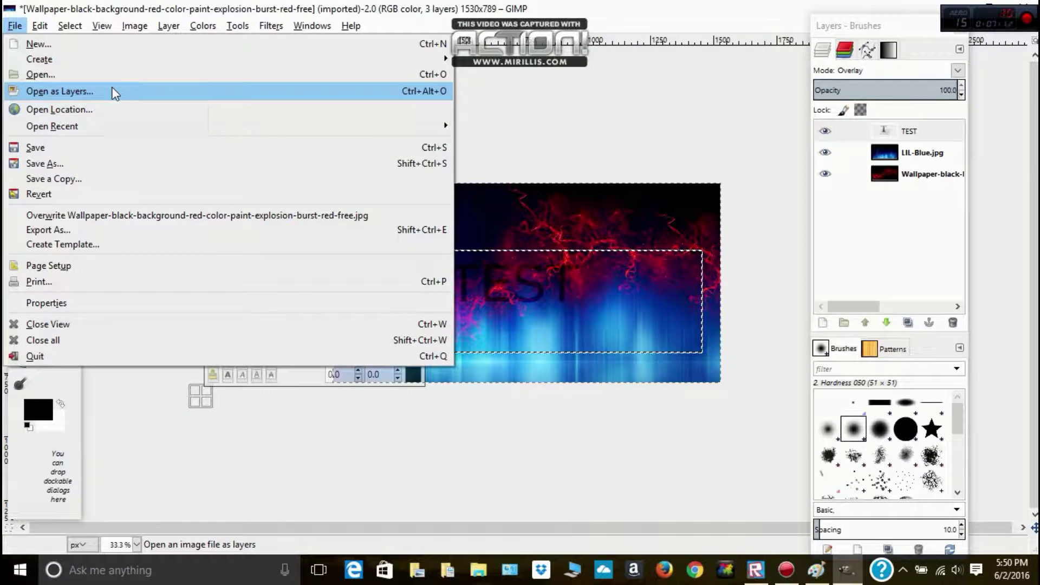
{"action": "left_click", "coordinate": [114, 91]}
{"action": "key", "text": "Down"}
{"action": "key", "text": "Down"}
{"action": "key", "text": "Down"}
{"action": "key", "text": "Down"}
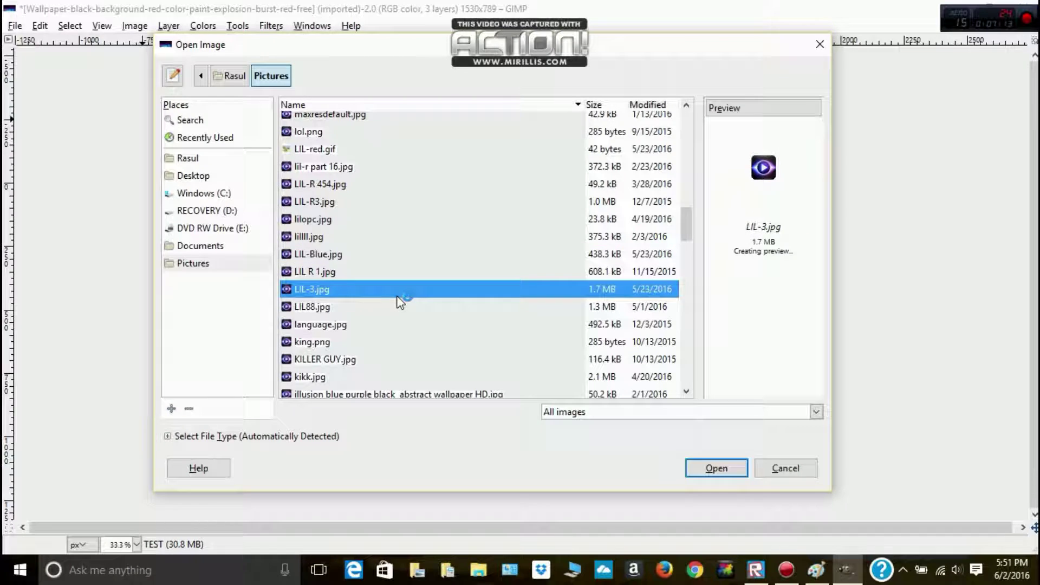
{"action": "key", "text": "Down"}
{"action": "key", "text": "Down"}
{"action": "key", "text": "Down"}
{"action": "key", "text": "Down"}
{"action": "key", "text": "Down"}
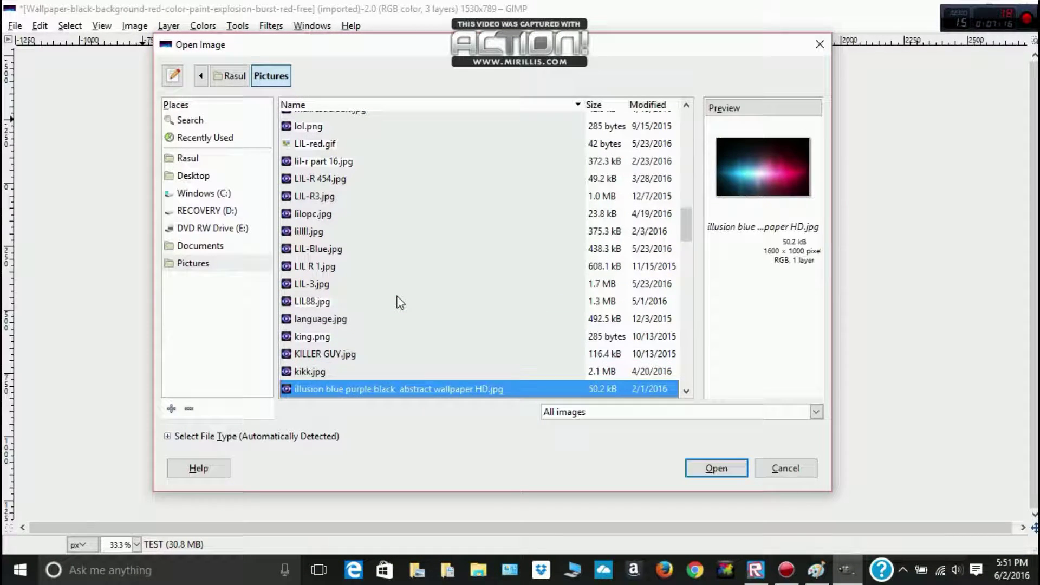
{"action": "key", "text": "Up"}
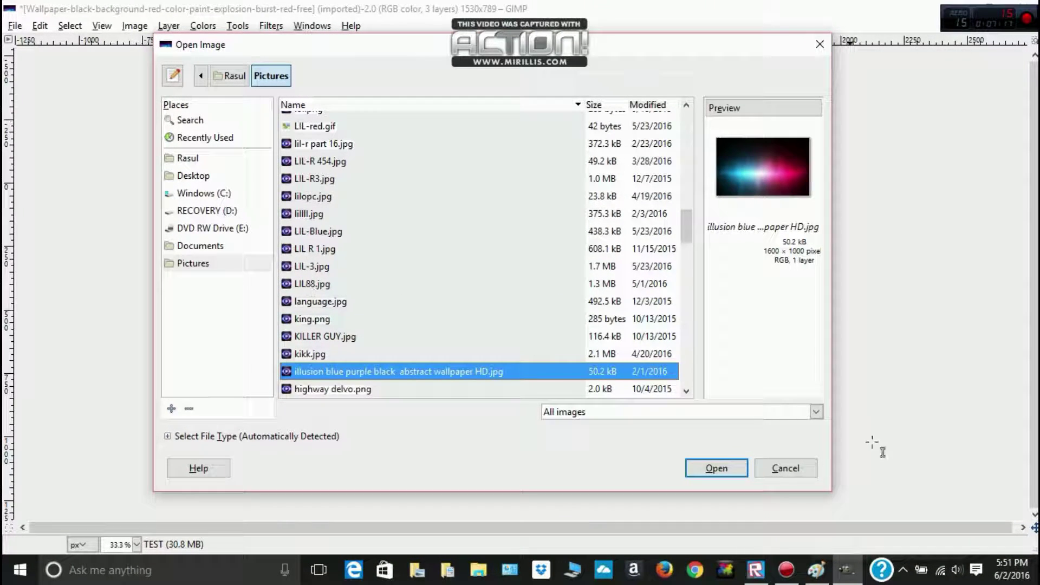
{"action": "left_click", "coordinate": [716, 465]}
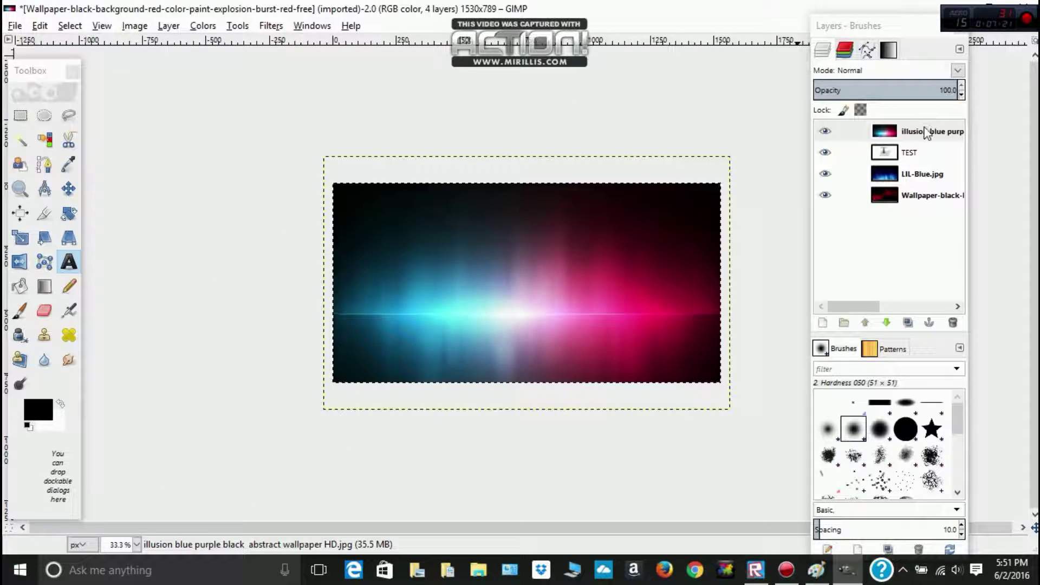
Set the new illusion blue purple wallpaper layer's mode to Screen.
{"action": "left_click", "coordinate": [956, 70]}
{"action": "left_click", "coordinate": [887, 144]}
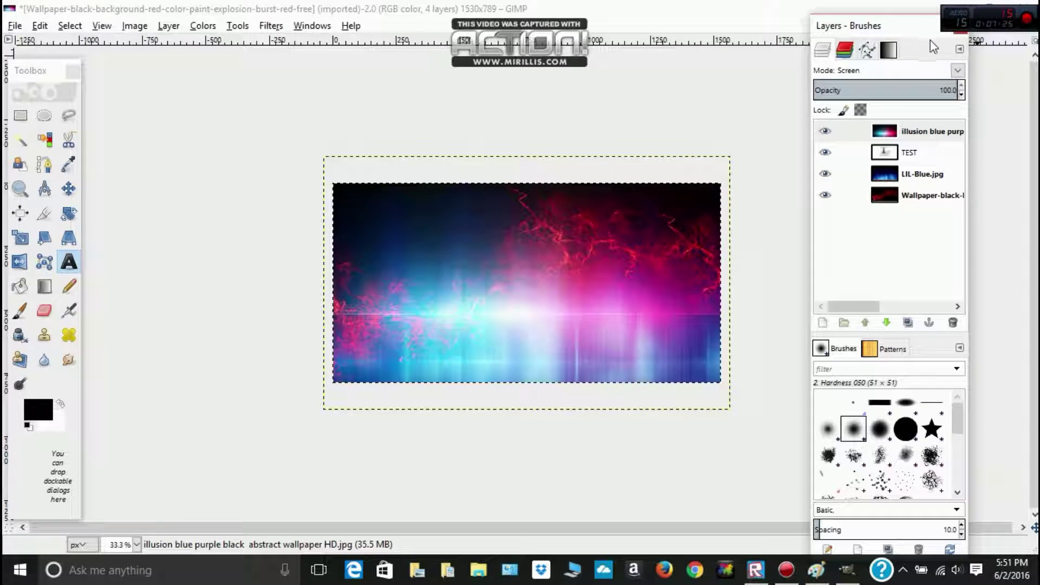
Set the top illusion blue purple wallpaper layer's mode to Grain extract.
{"action": "left_click", "coordinate": [957, 70]}
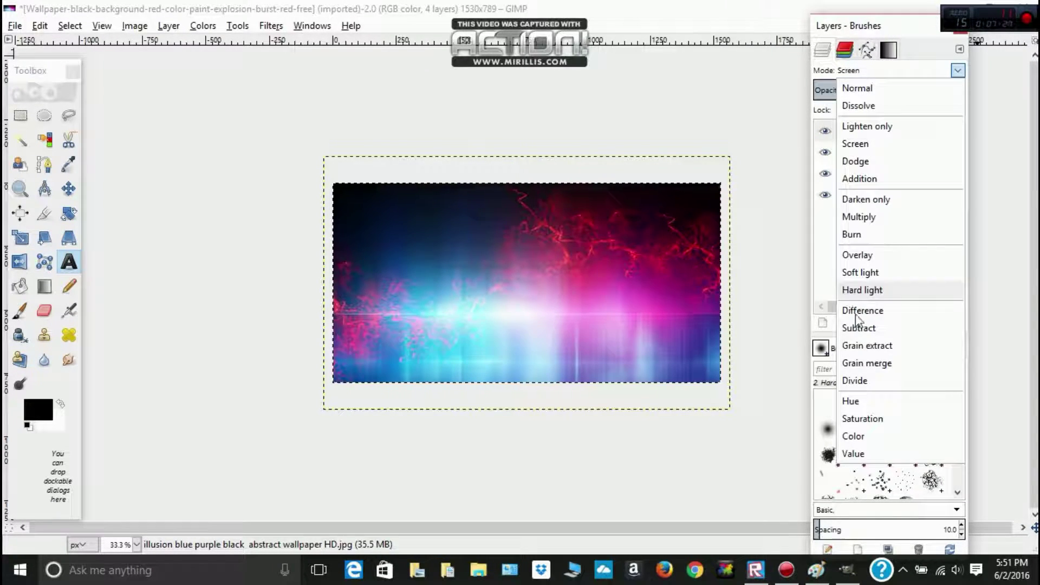
{"action": "left_click", "coordinate": [866, 346]}
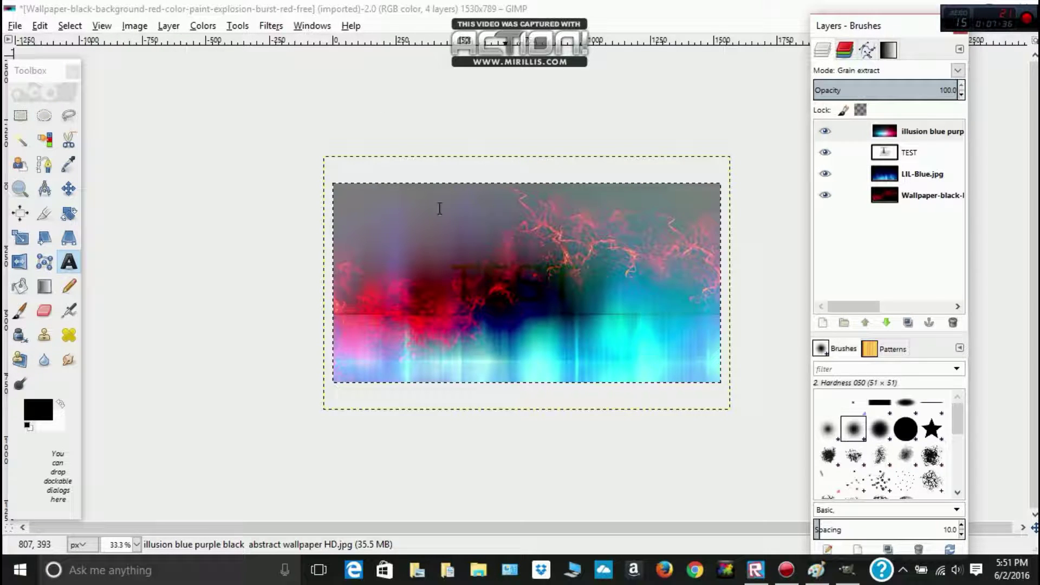
Export the blended image to the Pictures folder as TEST.jpg with JPEG quality 100.
{"action": "left_click", "coordinate": [13, 24]}
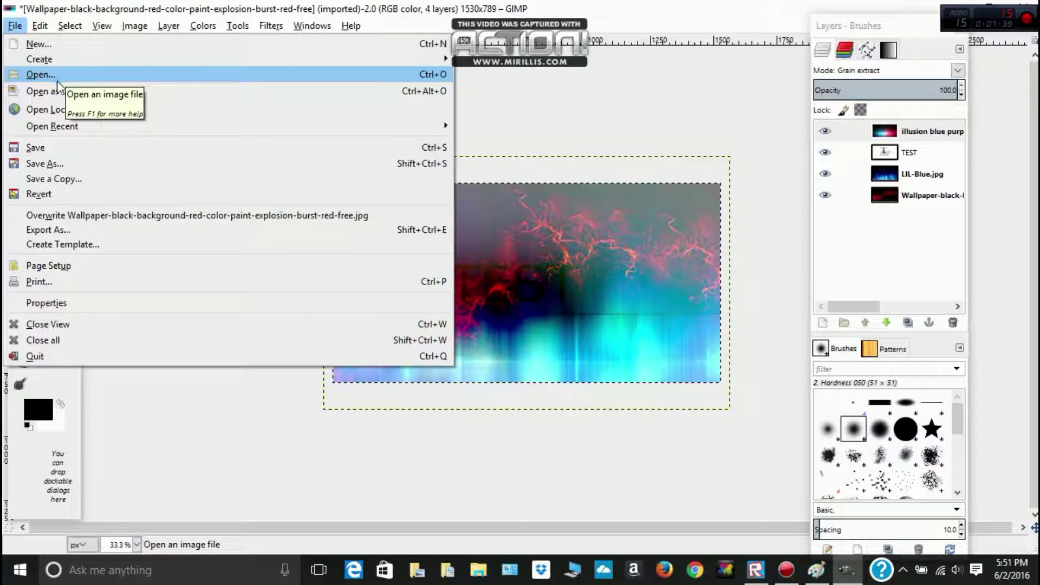
{"action": "left_click", "coordinate": [48, 230]}
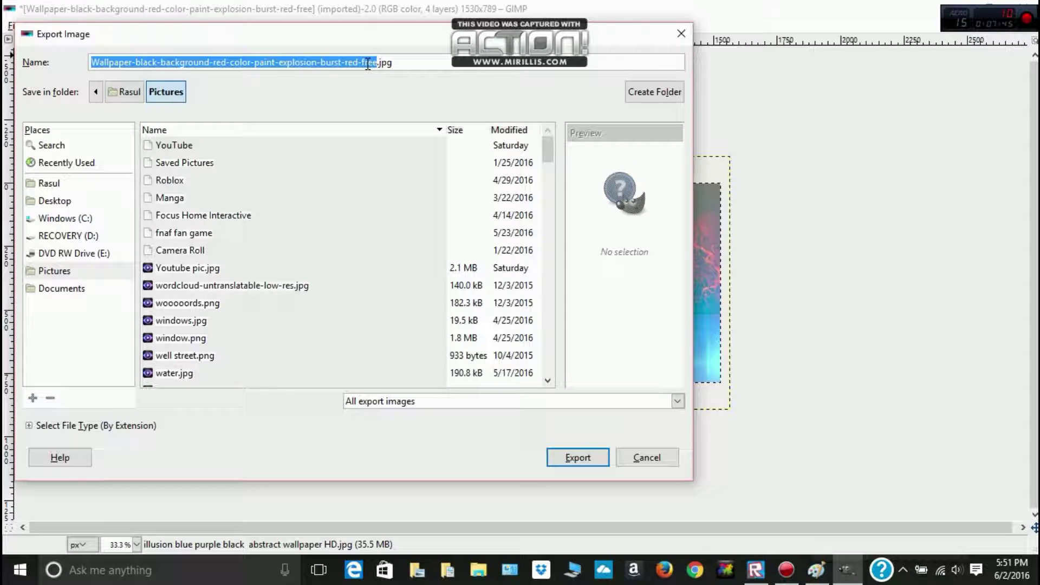
{"action": "type", "text": "TEST"}
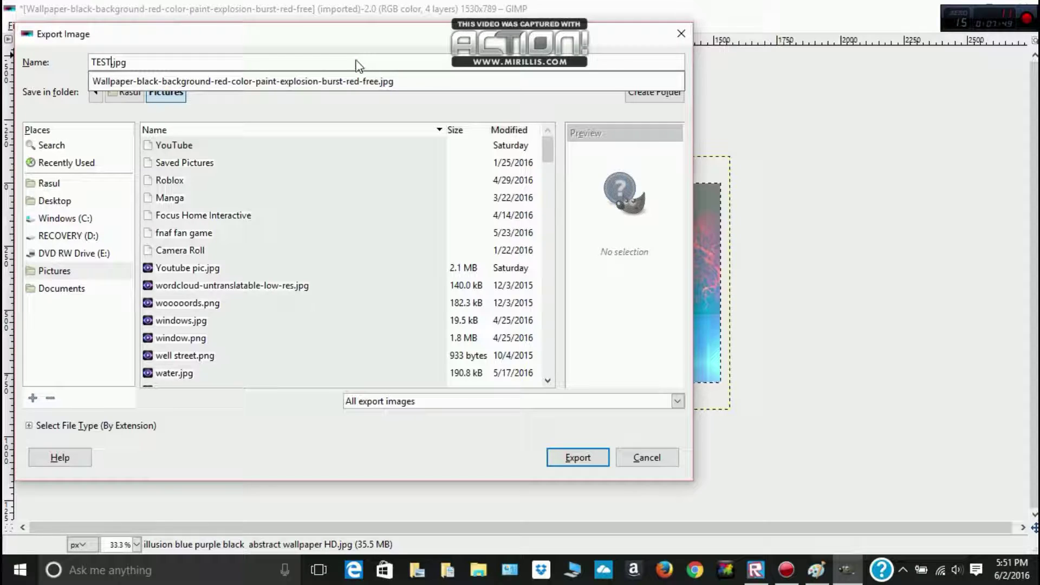
{"action": "left_click", "coordinate": [580, 457]}
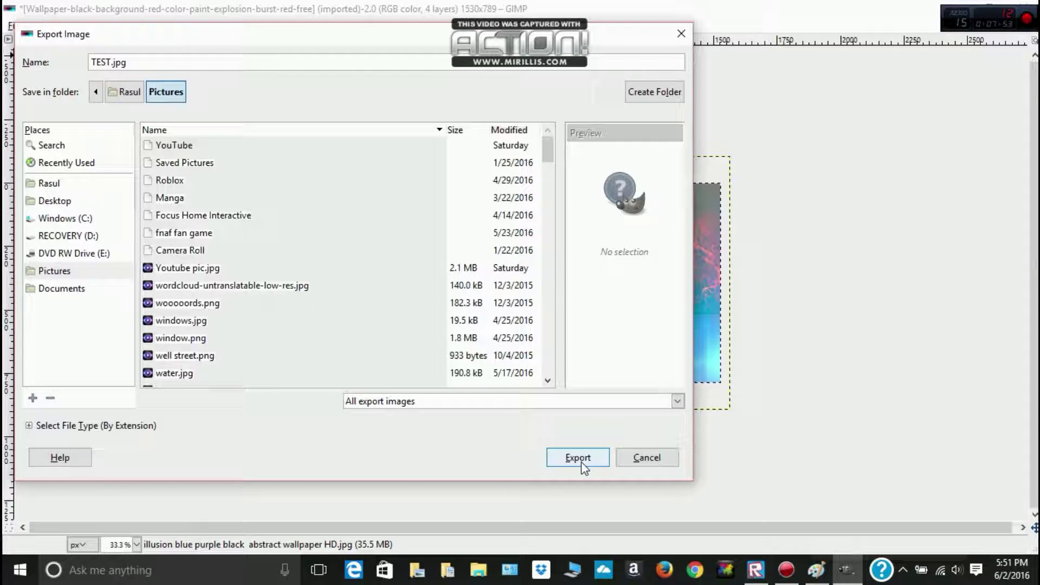
{"action": "left_click", "coordinate": [580, 463]}
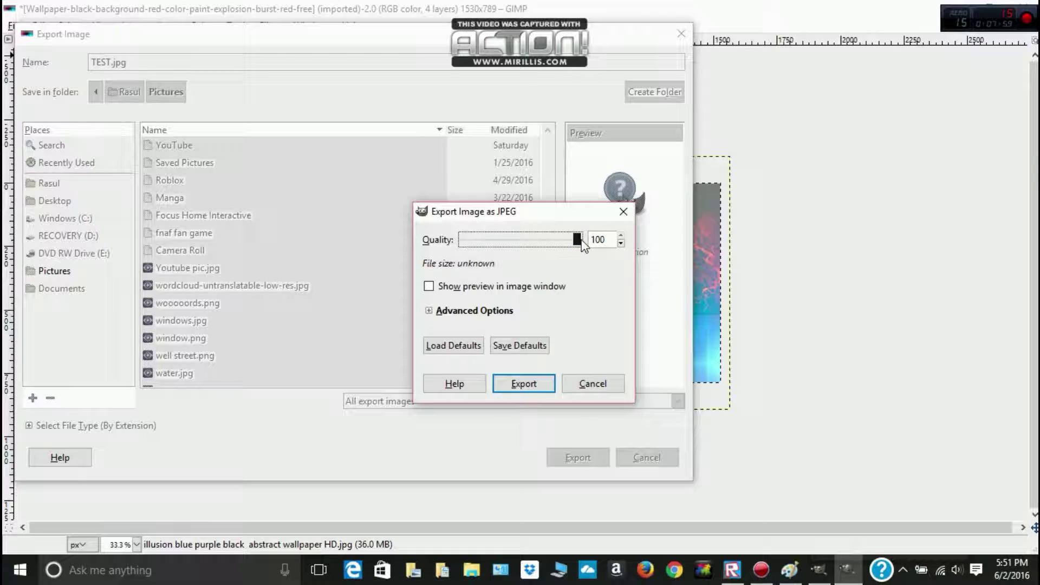
{"action": "left_click", "coordinate": [544, 384]}
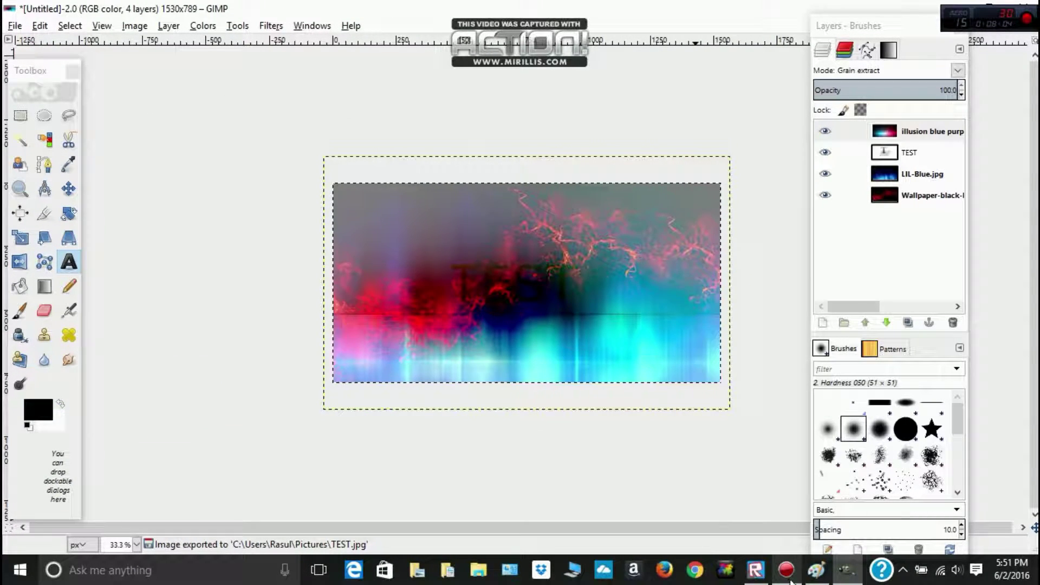
Switch to Paint, maximize its window and start opening a picture file.
{"action": "left_click", "coordinate": [813, 574]}
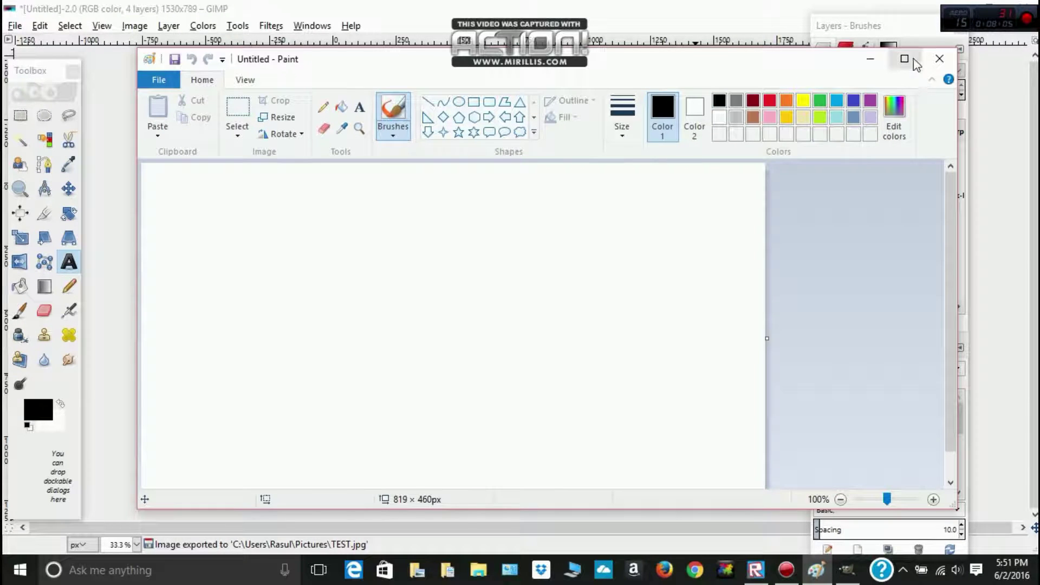
{"action": "left_click", "coordinate": [903, 76]}
{"action": "left_click", "coordinate": [16, 26]}
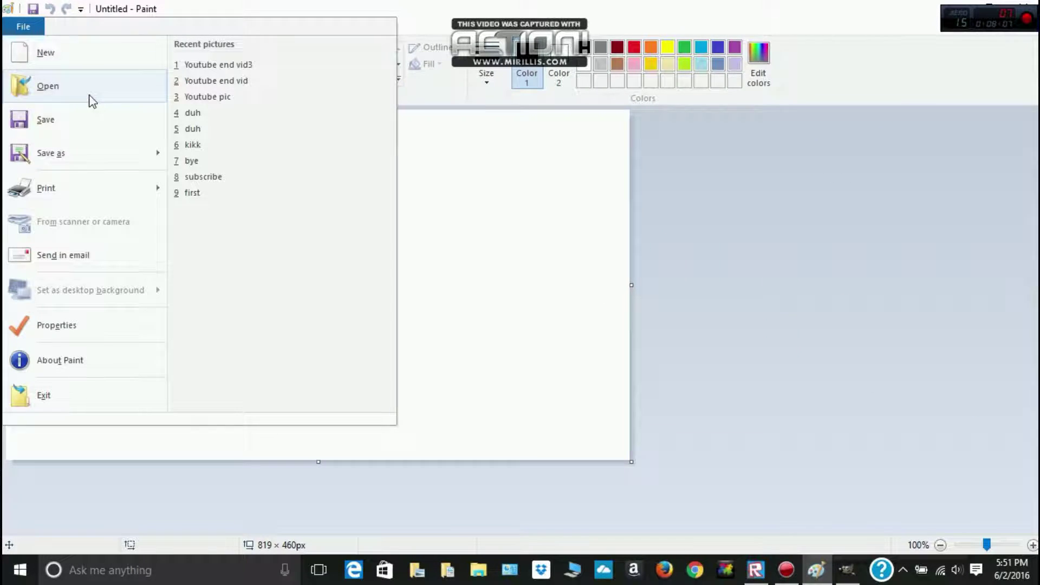
{"action": "left_click", "coordinate": [66, 79]}
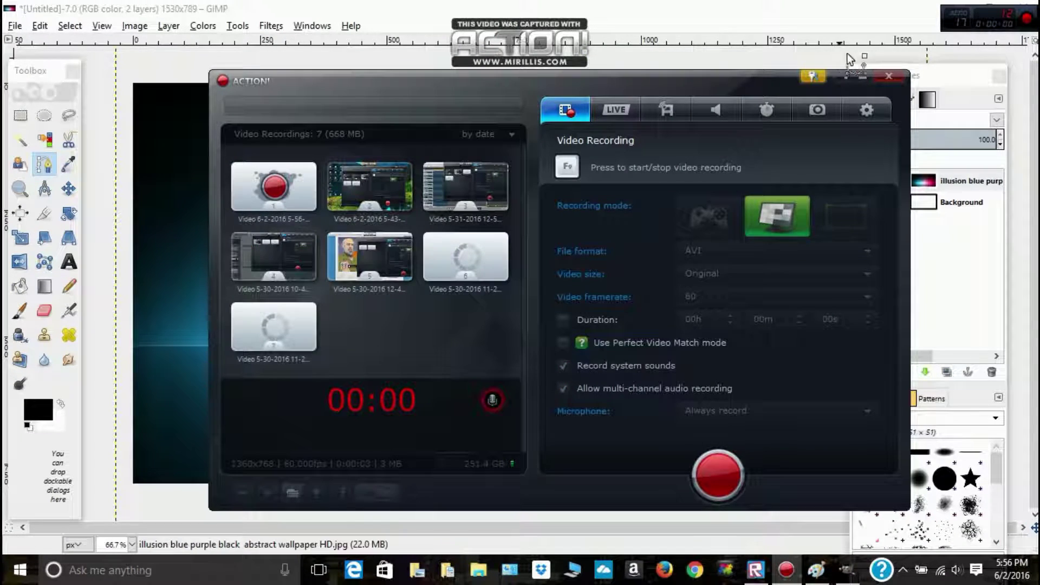
Clear the recorder window away from GIMP and try the Airbrush and Blur tools on the illusion wallpaper.
{"action": "left_click", "coordinate": [865, 78]}
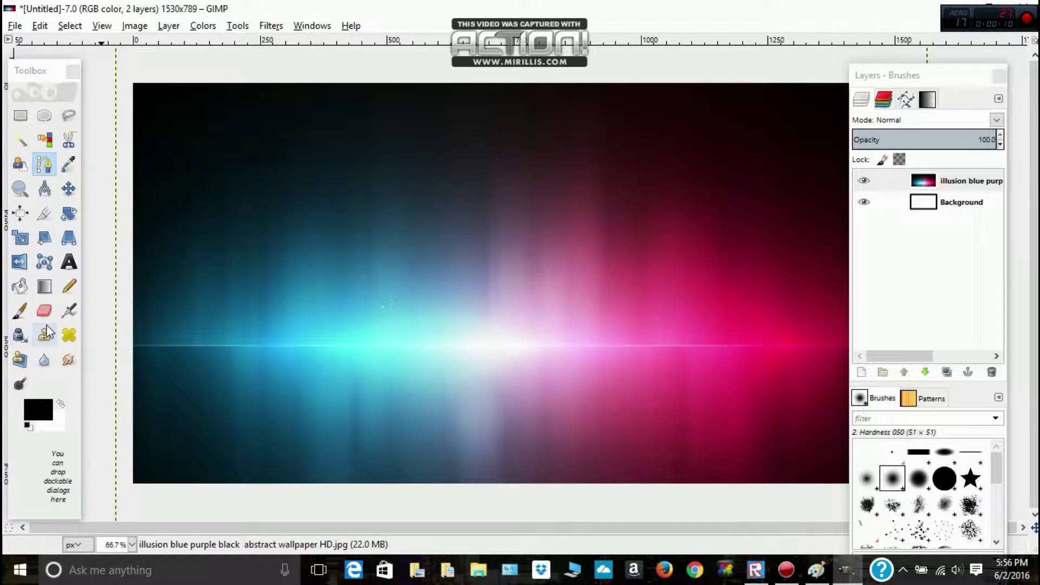
{"action": "left_click", "coordinate": [64, 319]}
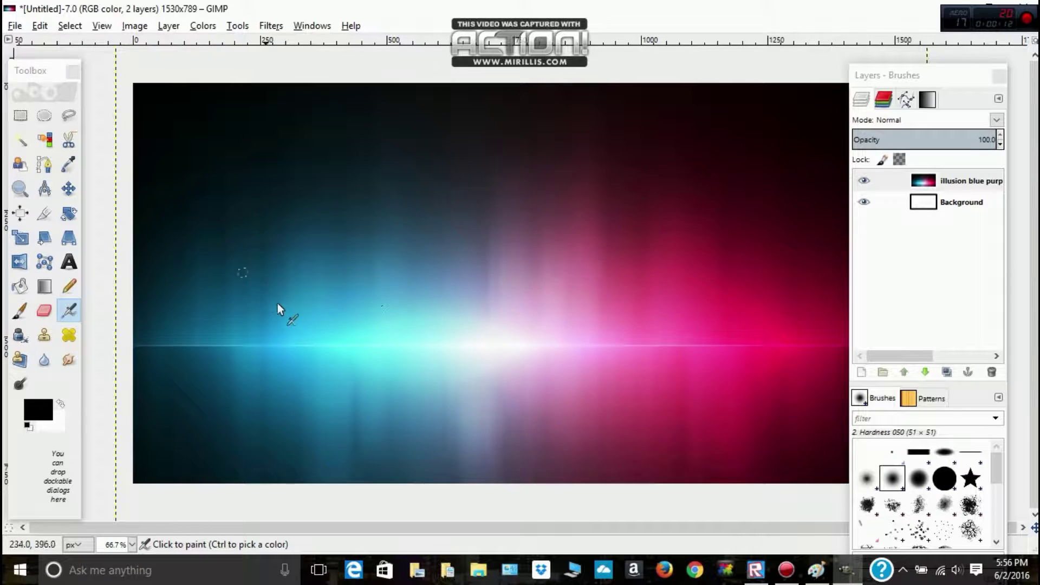
{"action": "left_click", "coordinate": [482, 328]}
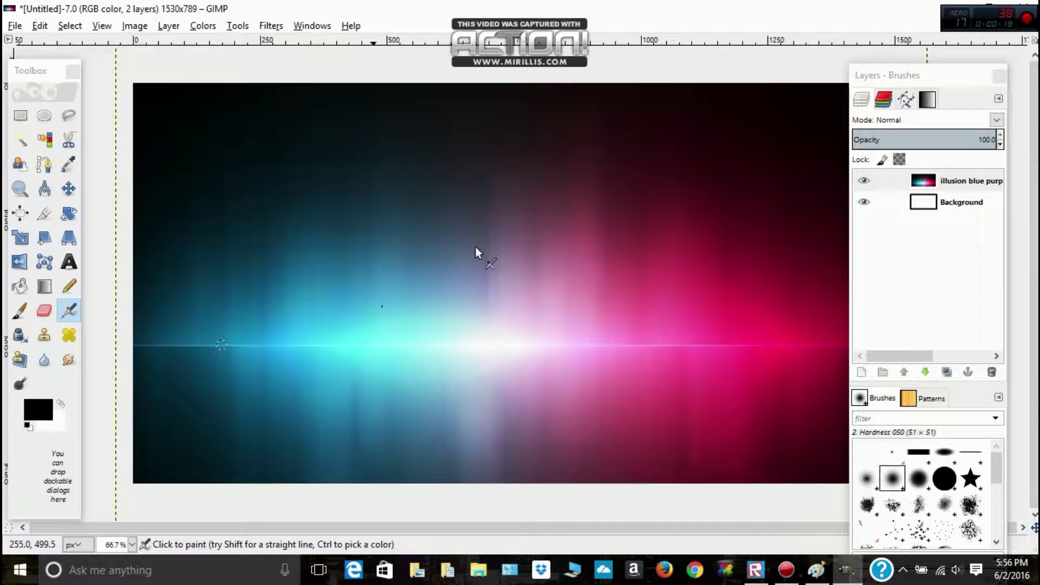
{"action": "left_click", "coordinate": [46, 359]}
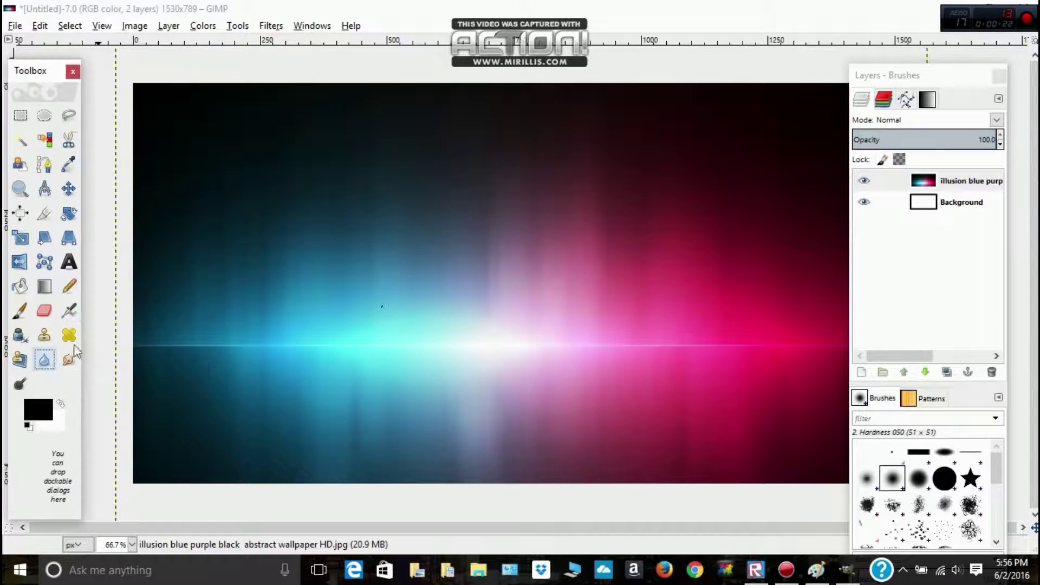
{"action": "left_click", "coordinate": [433, 308]}
Try the Ink tool at several spots on the illusion wallpaper.
{"action": "left_click", "coordinate": [20, 336]}
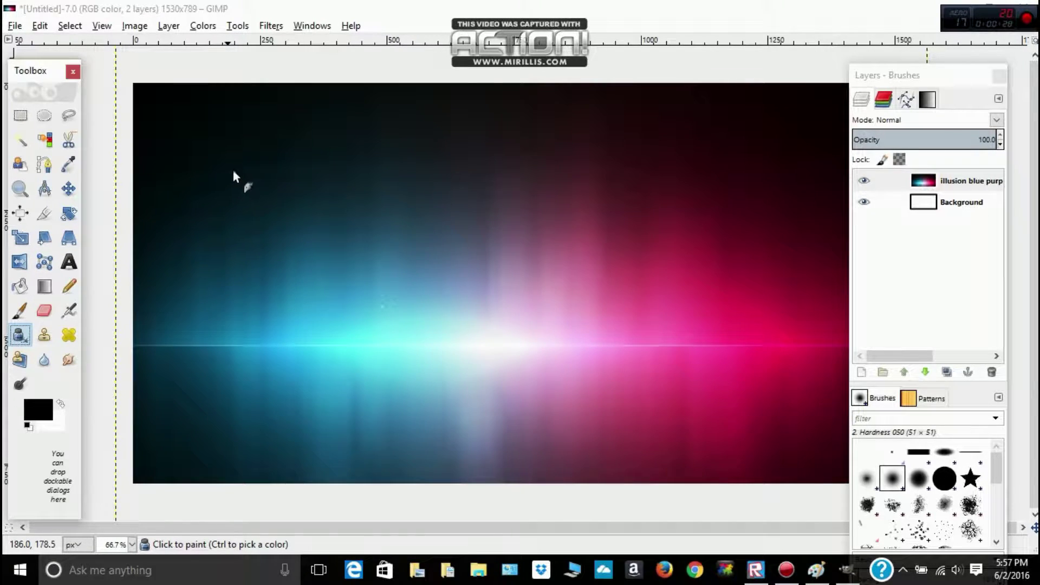
{"action": "left_click", "coordinate": [319, 143]}
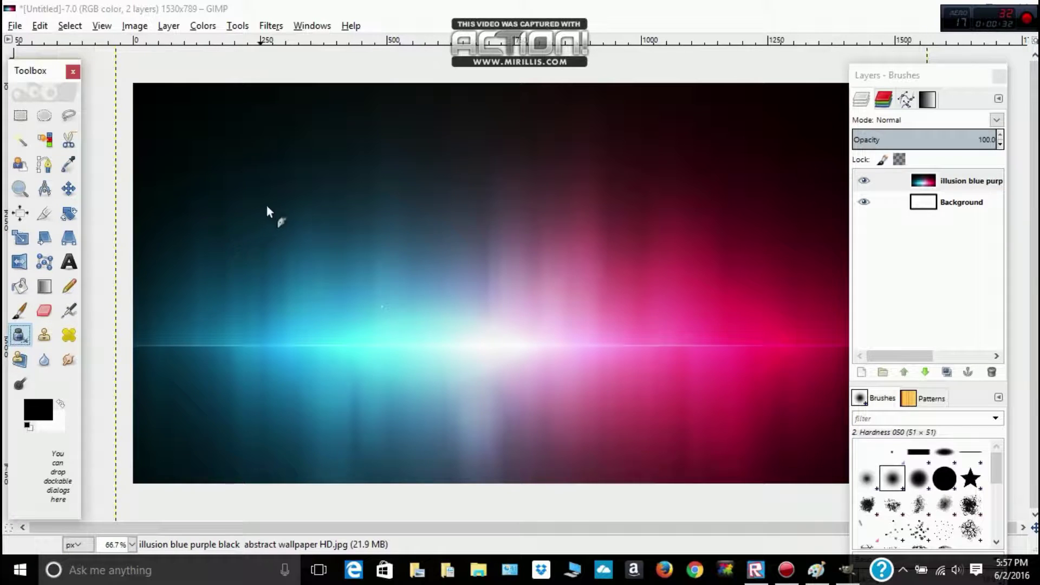
{"action": "right_click", "coordinate": [388, 251]}
{"action": "left_click", "coordinate": [307, 318]}
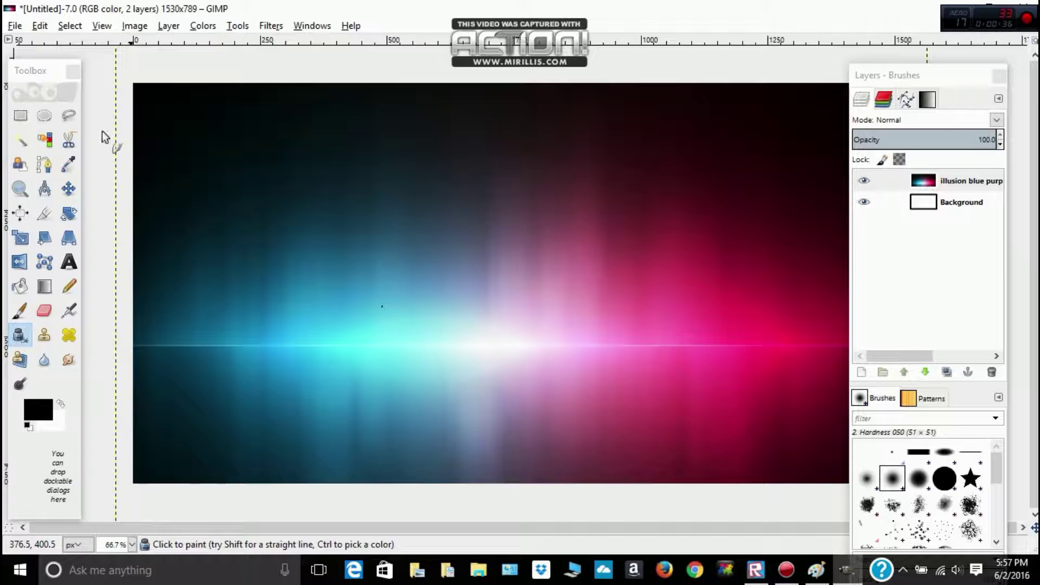
Add "illusion blue purple black abstract wallpaper HD.jpg" from the Pictures folder as another layer.
{"action": "left_click", "coordinate": [15, 25]}
{"action": "left_click", "coordinate": [57, 93]}
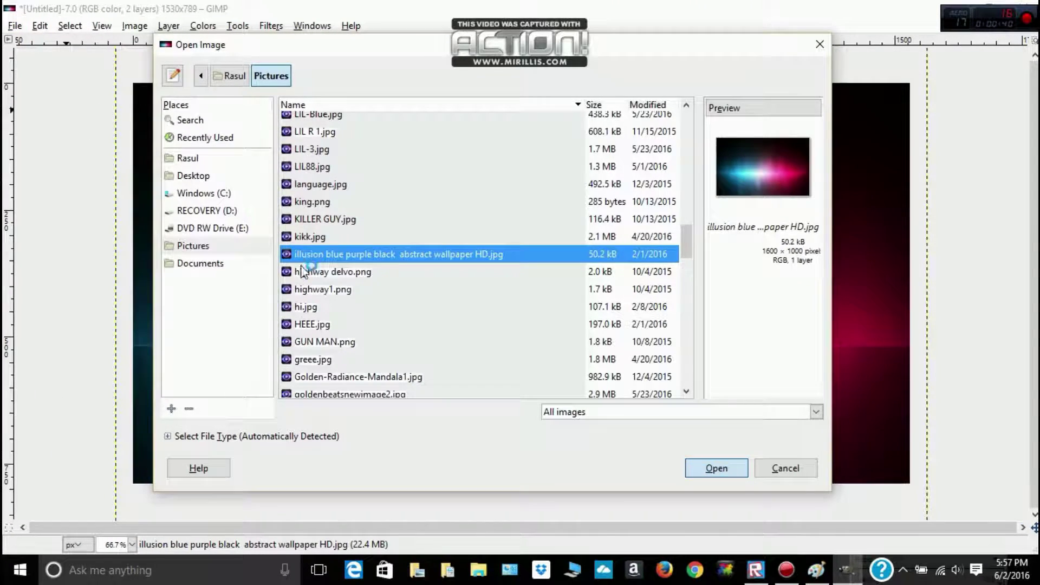
{"action": "key", "text": "Return"}
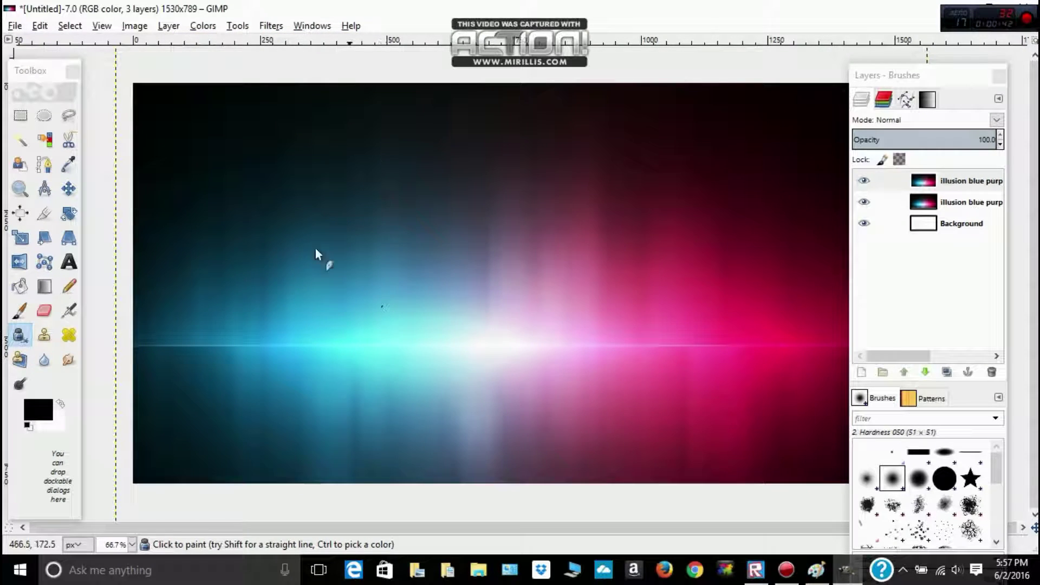
Create a new blank 1530 × 789 px image and maximize its window.
{"action": "left_click", "coordinate": [14, 25]}
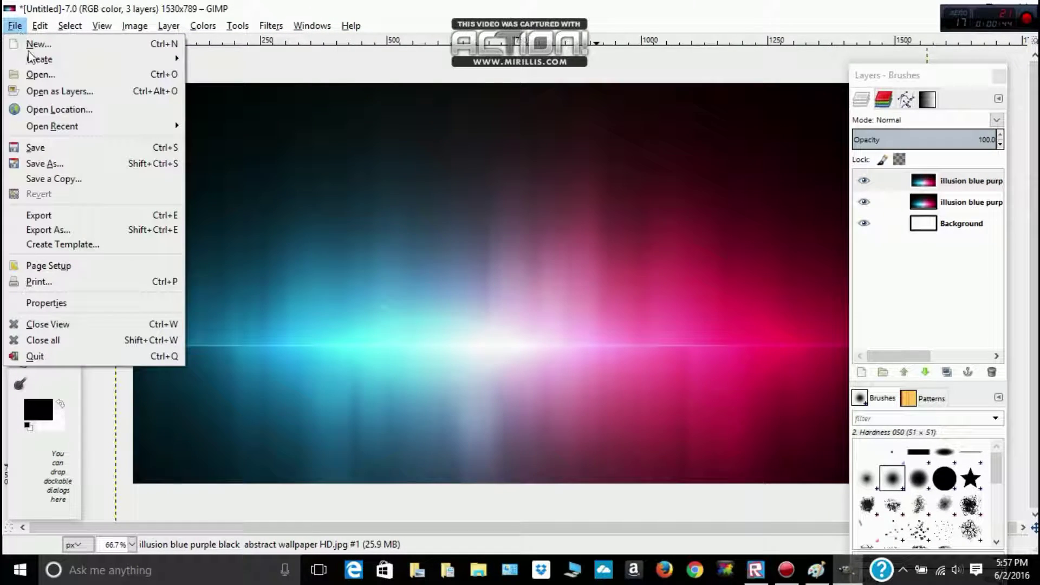
{"action": "left_click", "coordinate": [52, 45]}
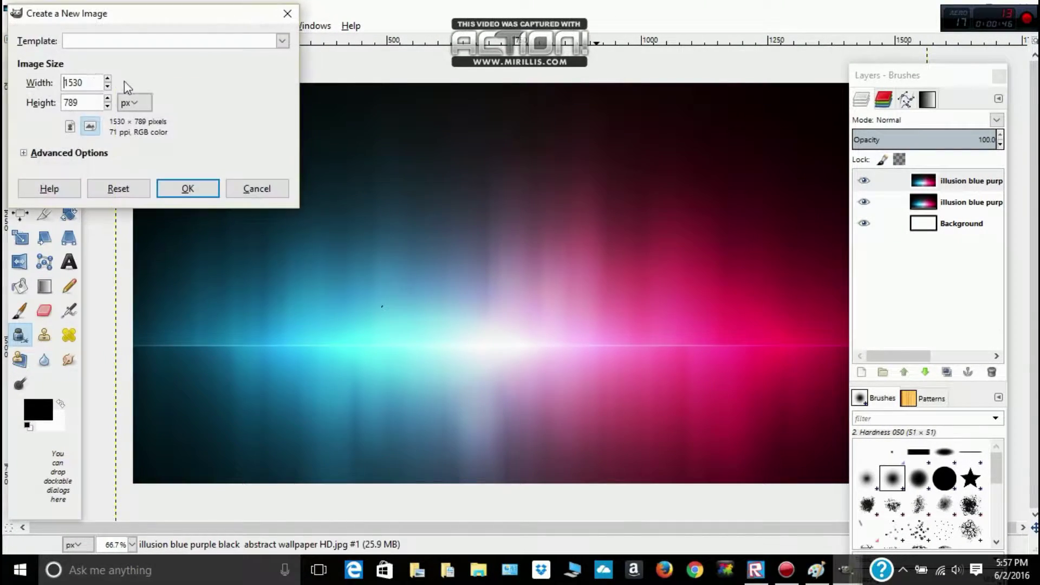
{"action": "left_click", "coordinate": [181, 187]}
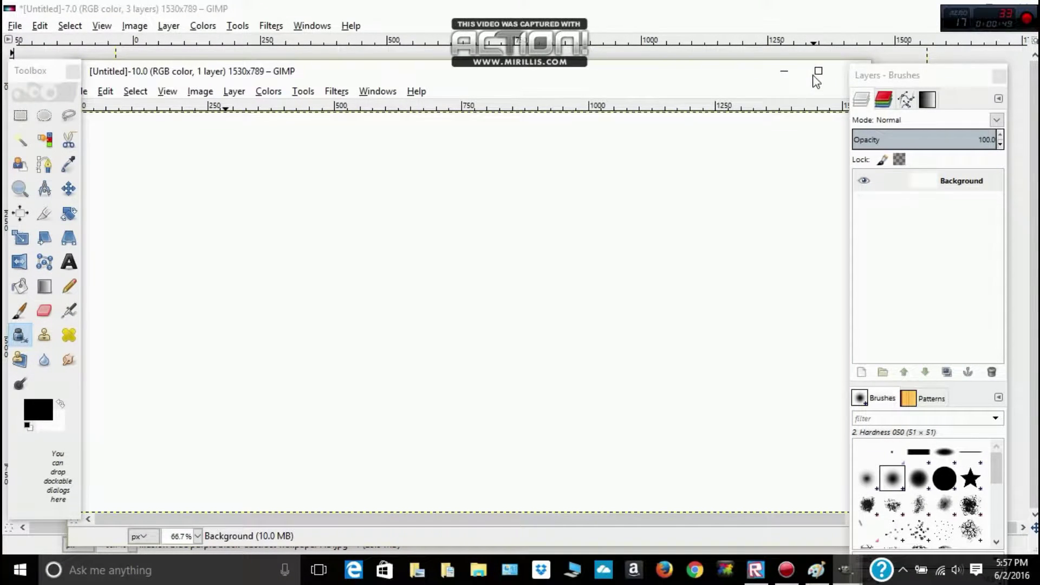
{"action": "left_click", "coordinate": [805, 72]}
Open highway1.png from the Pictures folder as a layer in the blank image.
{"action": "left_click", "coordinate": [14, 25]}
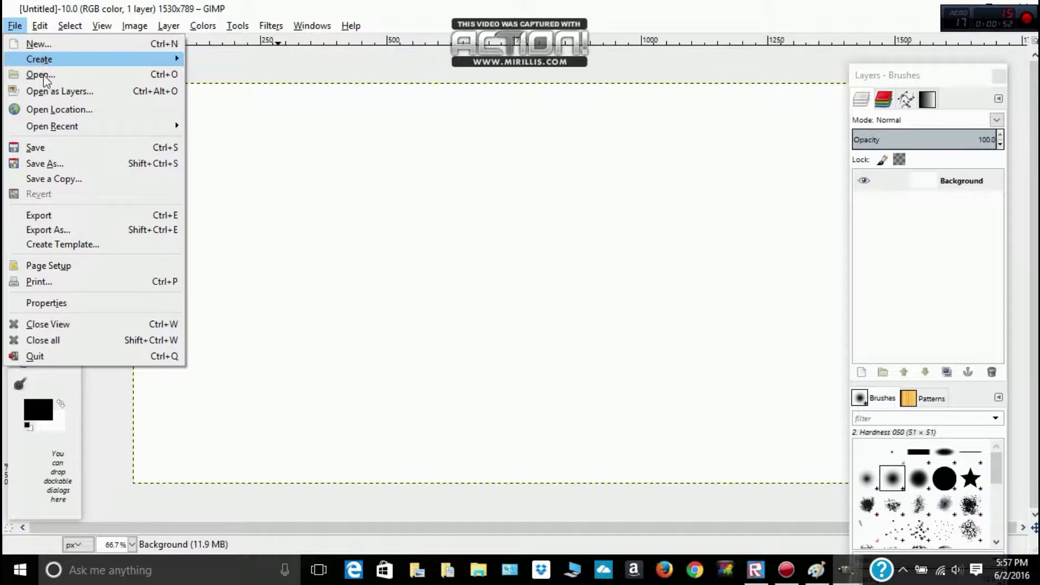
{"action": "left_click", "coordinate": [75, 94]}
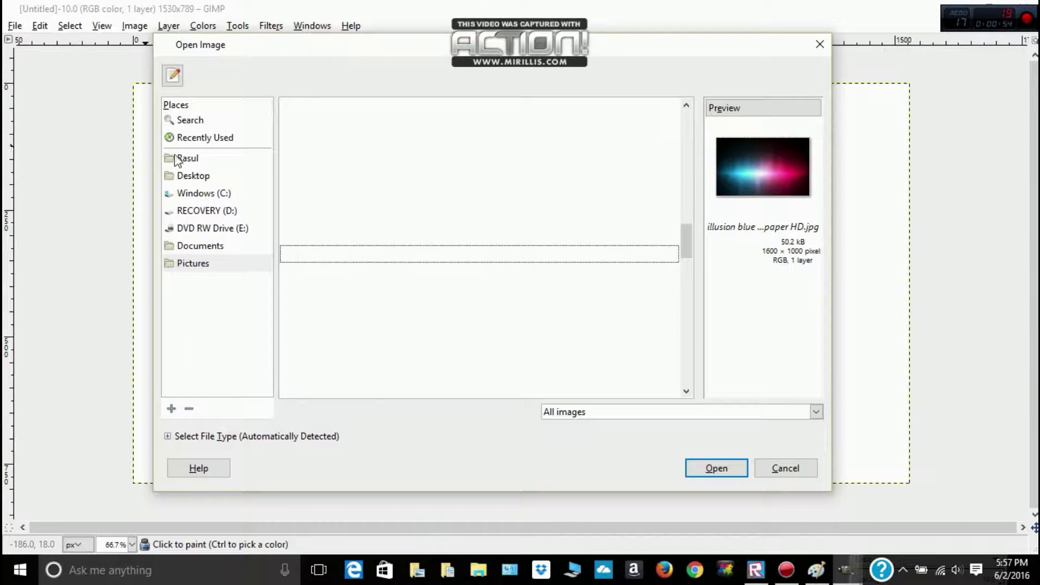
{"action": "left_click", "coordinate": [338, 305]}
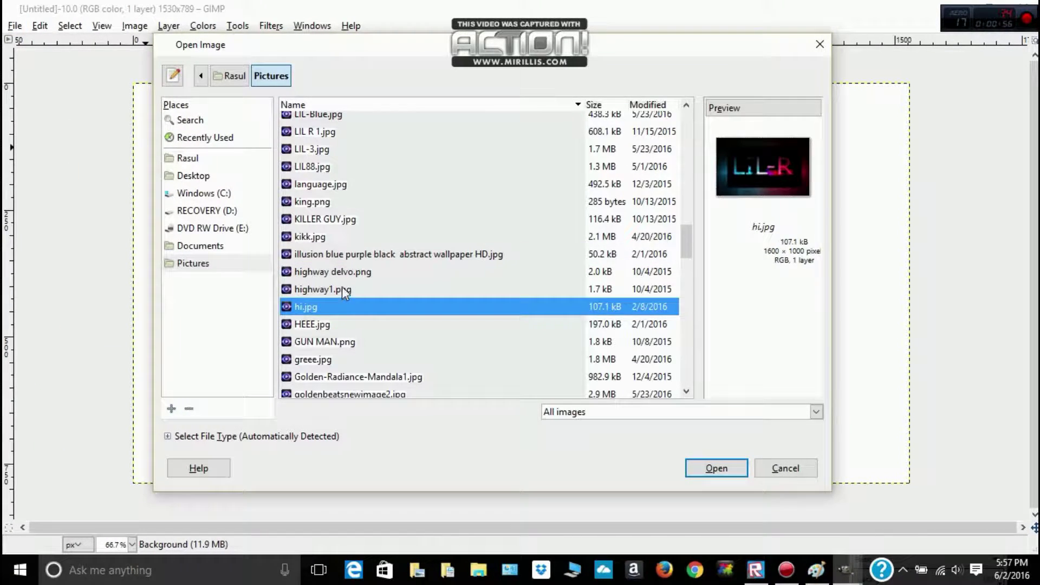
{"action": "left_click", "coordinate": [342, 288]}
{"action": "double_click", "coordinate": [347, 290]}
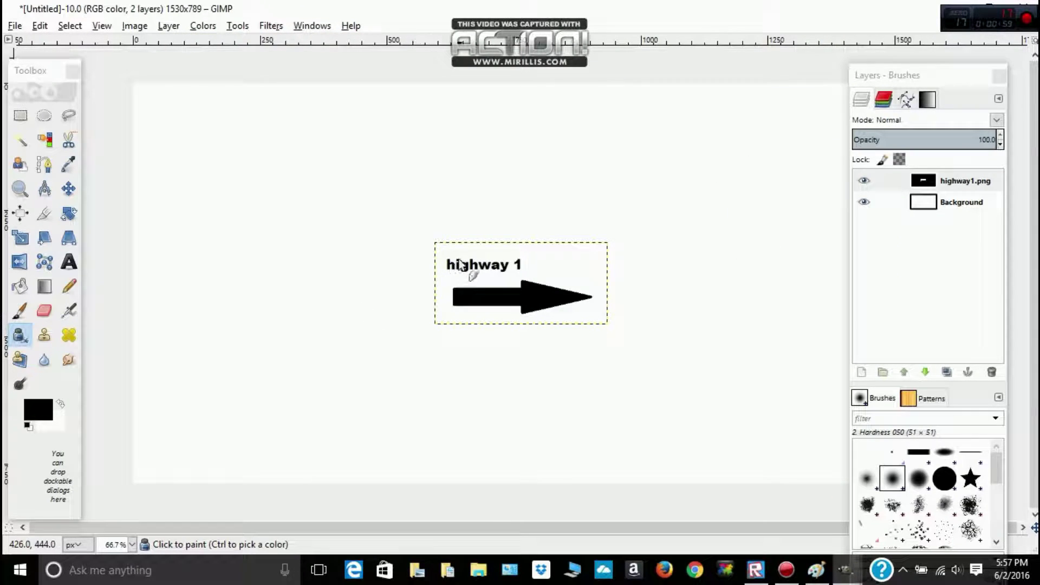
Scribble black Ink strokes over the arrow and text of the highway1.png layer.
{"action": "left_click_drag", "start_coordinate": [542, 272], "coordinate": [553, 262]}
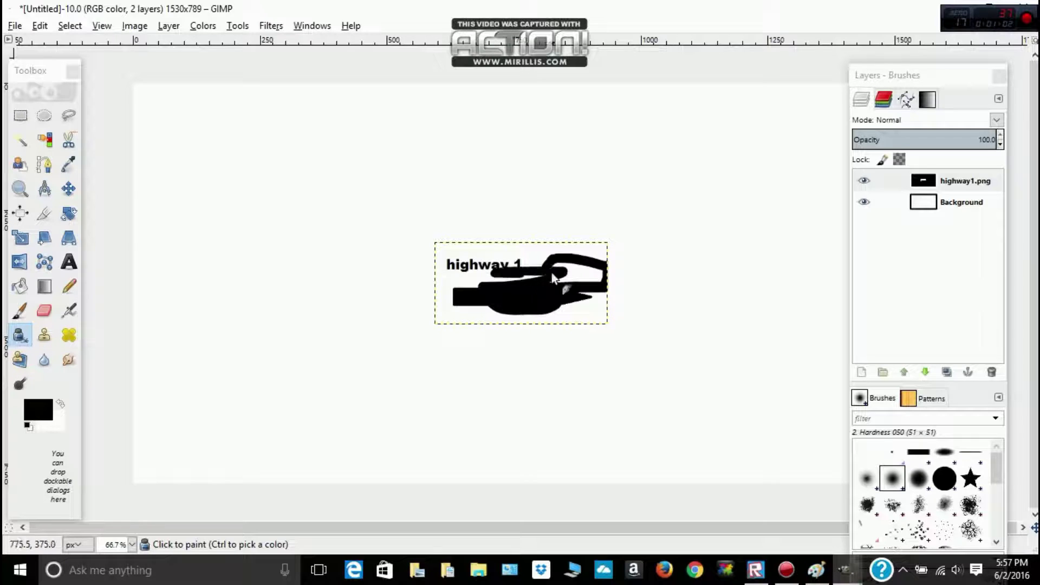
{"action": "left_click_drag", "start_coordinate": [498, 274], "coordinate": [527, 269]}
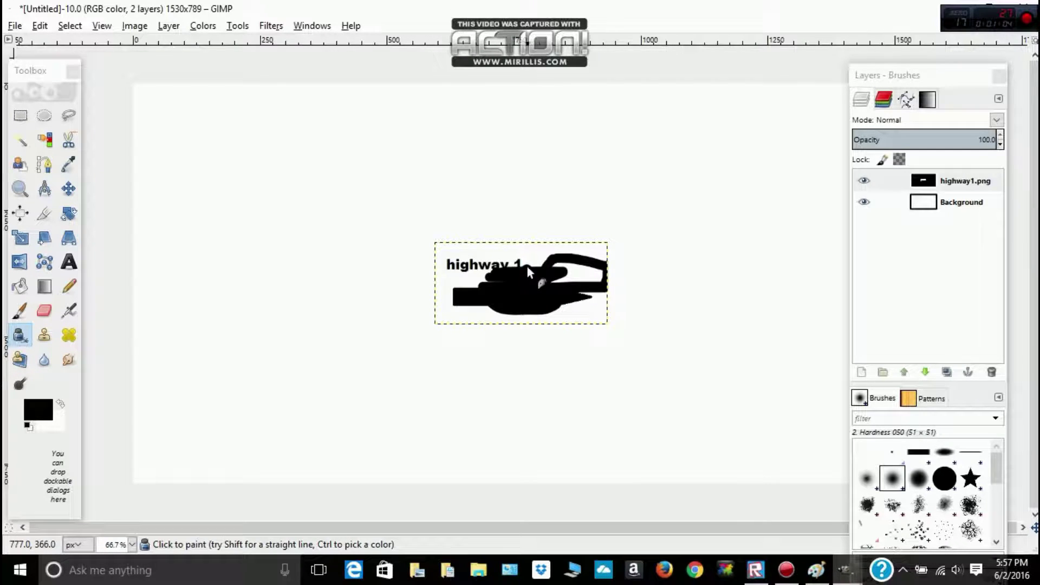
{"action": "mouse_move", "coordinate": [458, 320]}
{"action": "left_mouse_down"}
{"action": "mouse_move", "coordinate": [430, 255]}
{"action": "mouse_move", "coordinate": [566, 273]}
{"action": "mouse_move", "coordinate": [487, 251]}
{"action": "mouse_move", "coordinate": [447, 270]}
{"action": "mouse_move", "coordinate": [613, 273]}
{"action": "mouse_move", "coordinate": [561, 251]}
{"action": "left_mouse_up"}
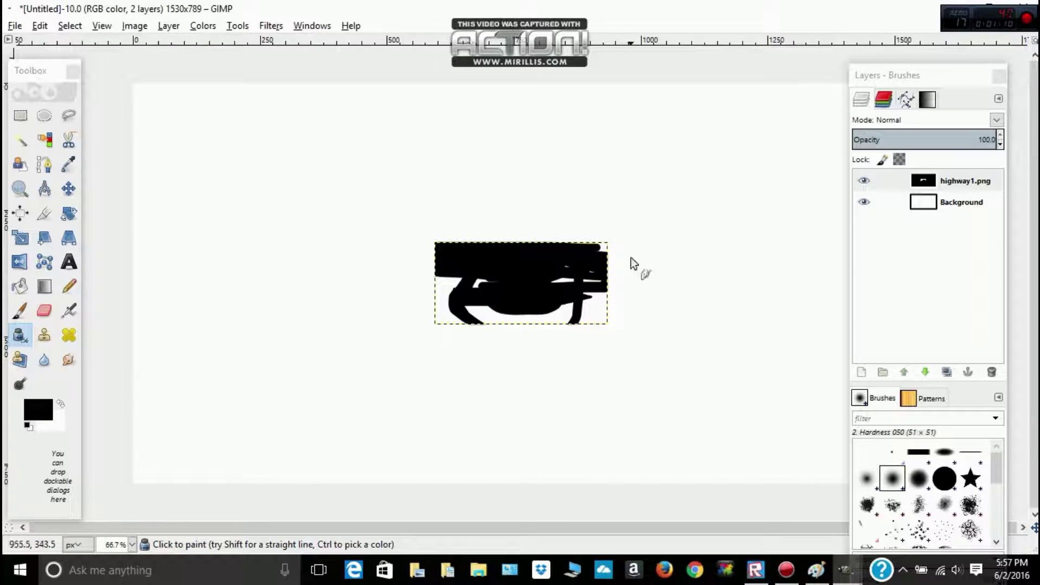
{"action": "left_click_drag", "start_coordinate": [558, 312], "coordinate": [596, 305]}
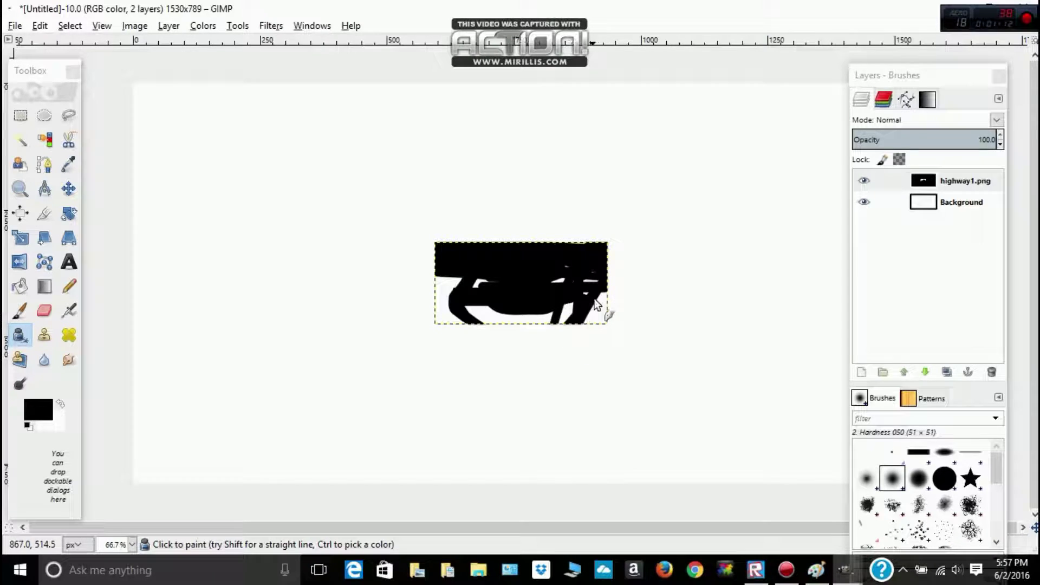
{"action": "left_click_drag", "start_coordinate": [489, 306], "coordinate": [402, 270]}
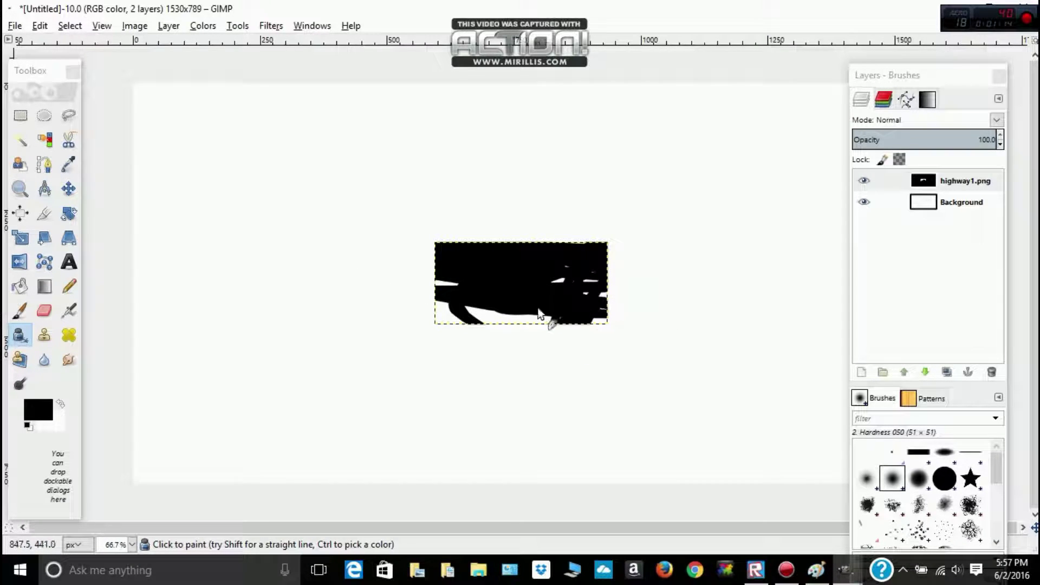
Undo the Ink strokes painted on the highway1.png layer.
{"action": "left_click", "coordinate": [39, 25]}
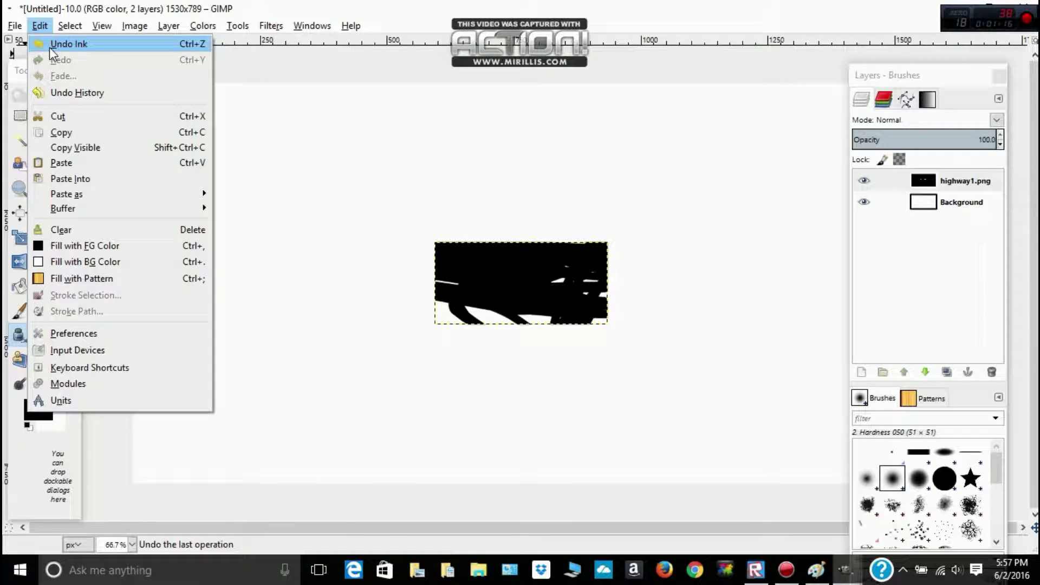
{"action": "left_click", "coordinate": [54, 44]}
{"action": "left_click", "coordinate": [39, 26]}
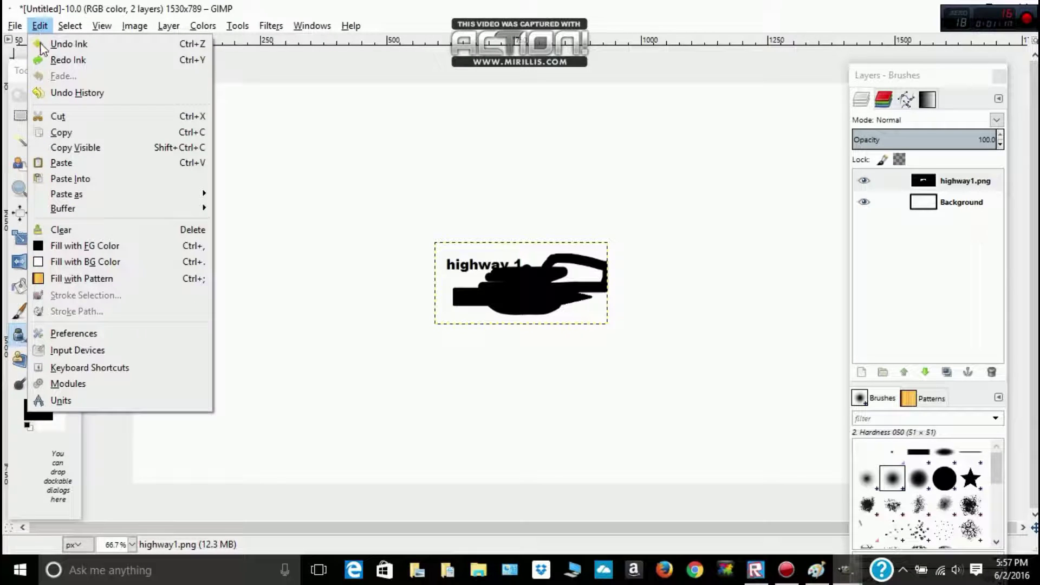
{"action": "left_click", "coordinate": [55, 44]}
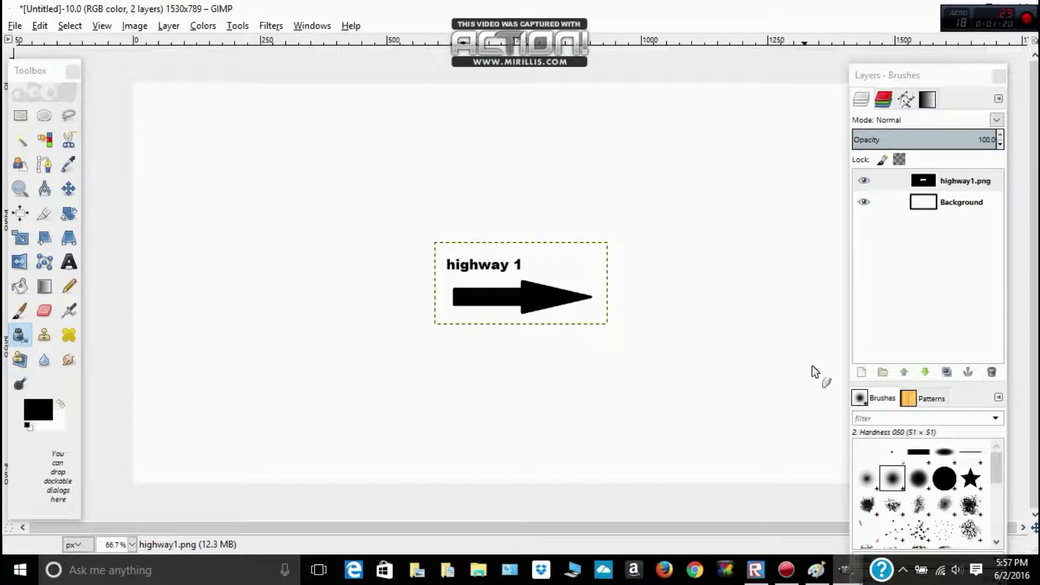
Scribble a black Ink stroke over the arrow and text of highway1.png, and undo it.
{"action": "left_click_drag", "start_coordinate": [587, 266], "coordinate": [602, 260]}
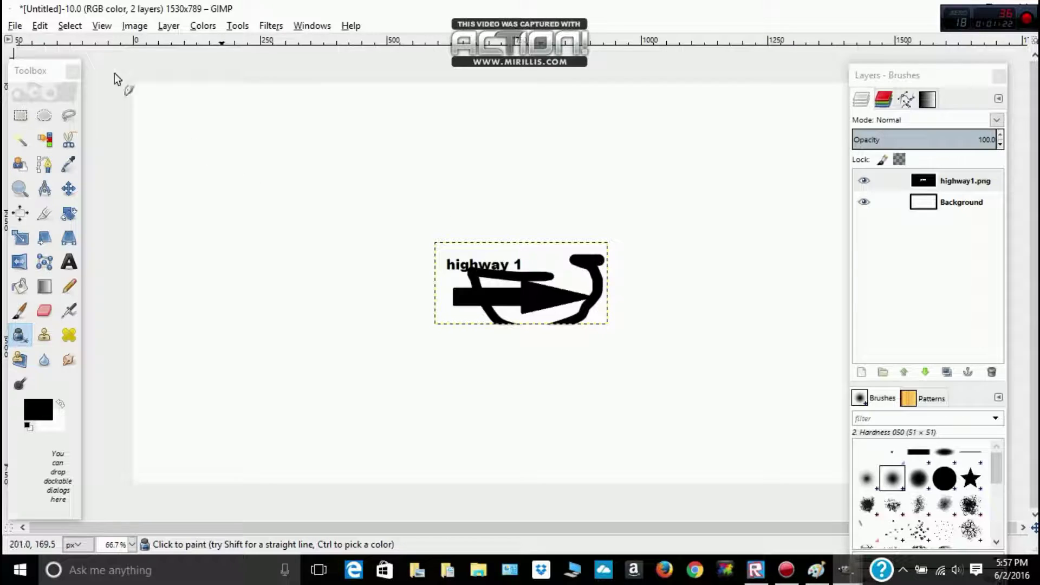
{"action": "left_click", "coordinate": [70, 25]}
{"action": "left_click", "coordinate": [45, 41]}
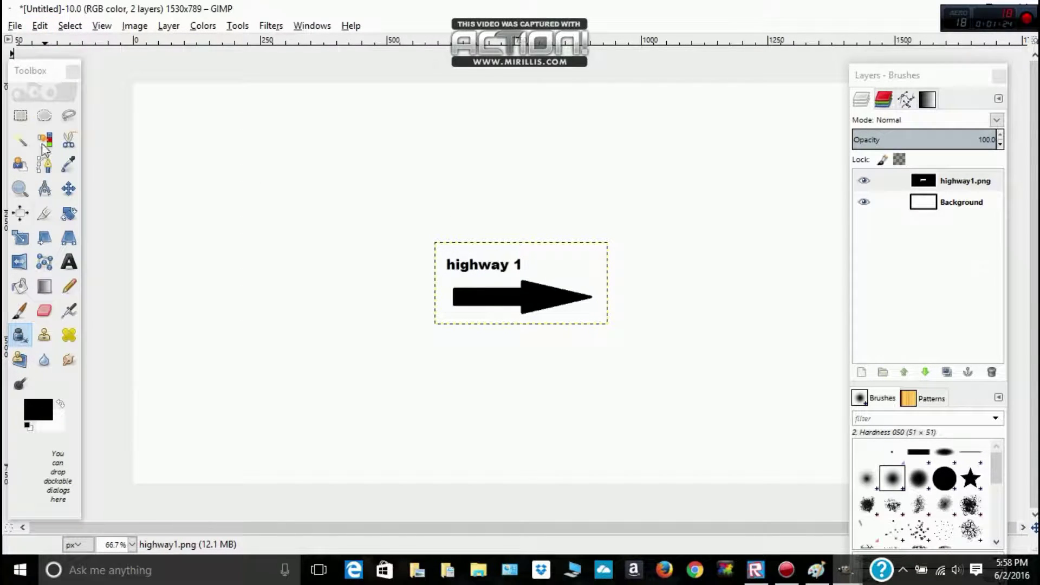
Paint black Paintbrush strokes over the highway1.png layer's text and arrow, and undo all of them.
{"action": "left_click", "coordinate": [20, 310]}
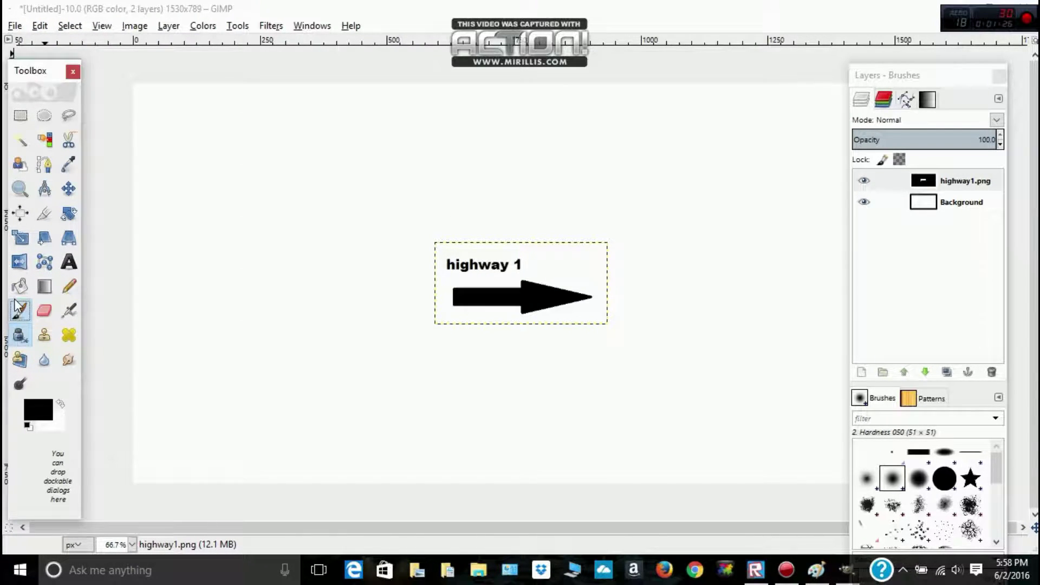
{"action": "mouse_move", "coordinate": [525, 284]}
{"action": "left_mouse_down"}
{"action": "mouse_move", "coordinate": [566, 269]}
{"action": "mouse_move", "coordinate": [517, 255]}
{"action": "mouse_move", "coordinate": [464, 259]}
{"action": "mouse_move", "coordinate": [483, 300]}
{"action": "mouse_move", "coordinate": [569, 302]}
{"action": "mouse_move", "coordinate": [581, 255]}
{"action": "left_mouse_up"}
{"action": "mouse_move", "coordinate": [491, 302]}
{"action": "left_mouse_down"}
{"action": "mouse_move", "coordinate": [520, 284]}
{"action": "mouse_move", "coordinate": [452, 258]}
{"action": "mouse_move", "coordinate": [541, 302]}
{"action": "left_mouse_up"}
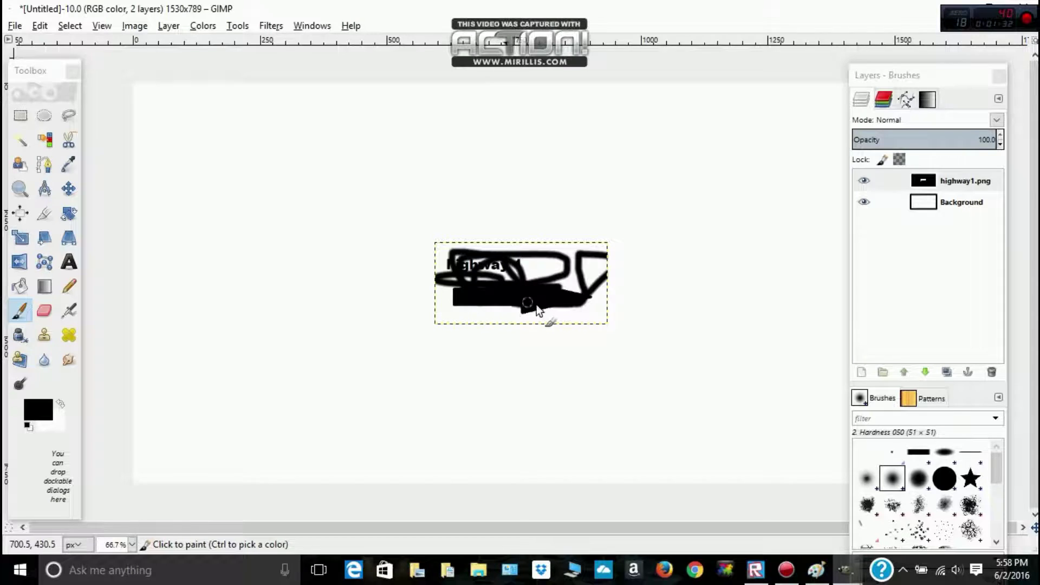
{"action": "mouse_move", "coordinate": [558, 274]}
{"action": "left_mouse_down"}
{"action": "mouse_move", "coordinate": [498, 255]}
{"action": "mouse_move", "coordinate": [575, 260]}
{"action": "left_mouse_up"}
{"action": "left_click", "coordinate": [19, 25]}
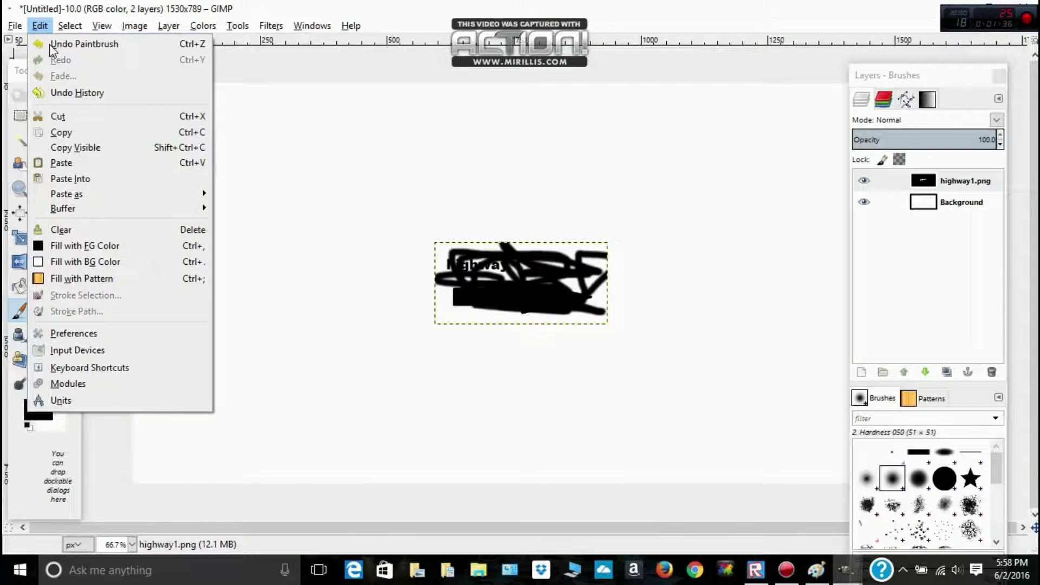
{"action": "left_click", "coordinate": [50, 44]}
Erase parts of the arrow and text on the highway1.png layer with the Eraser, and undo the erasing.
{"action": "left_click", "coordinate": [44, 310]}
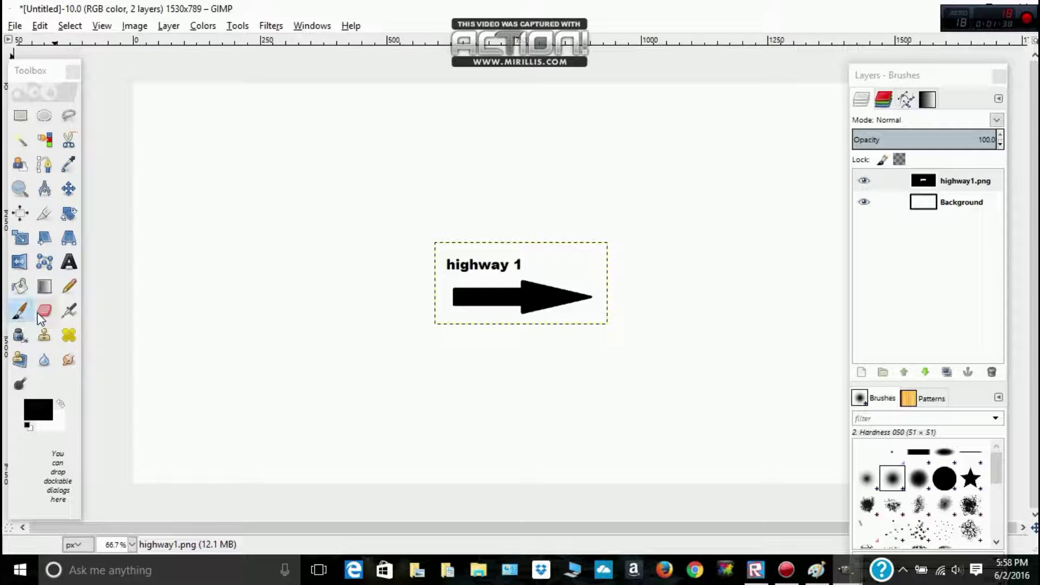
{"action": "left_click_drag", "start_coordinate": [570, 301], "coordinate": [459, 297]}
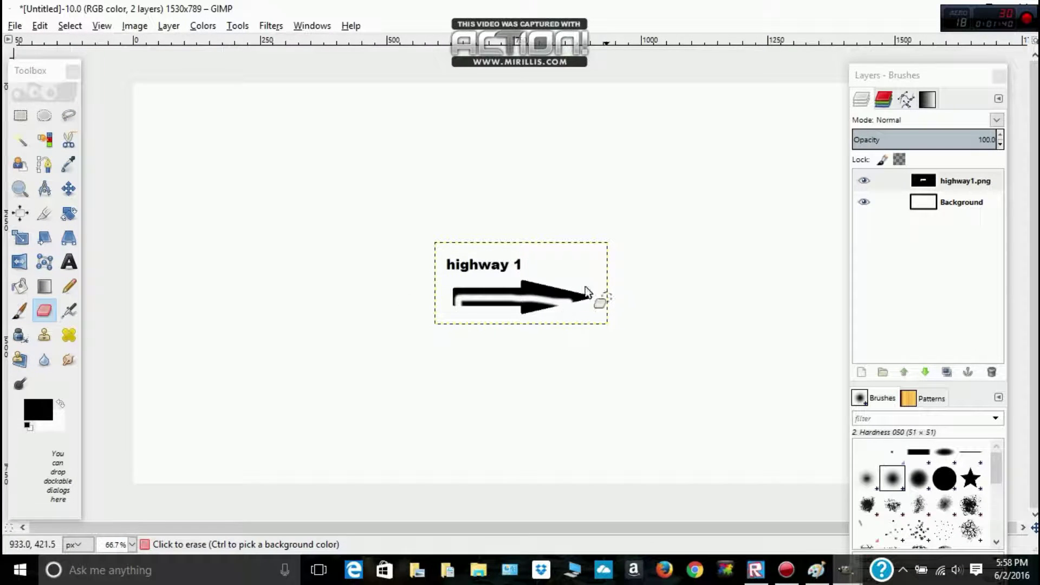
{"action": "left_click_drag", "start_coordinate": [598, 289], "coordinate": [574, 284]}
{"action": "left_click", "coordinate": [39, 25]}
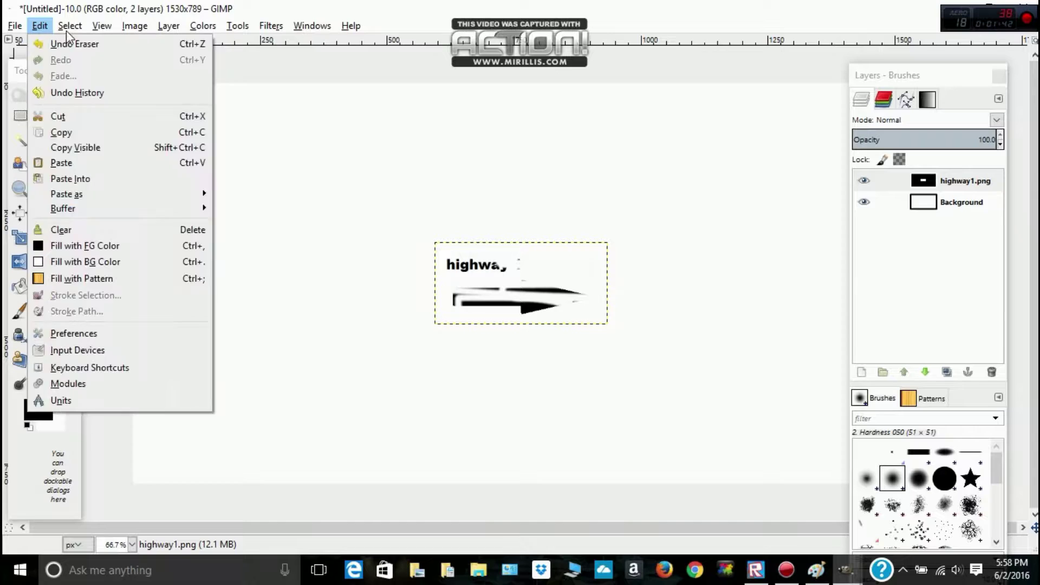
{"action": "left_click", "coordinate": [48, 44]}
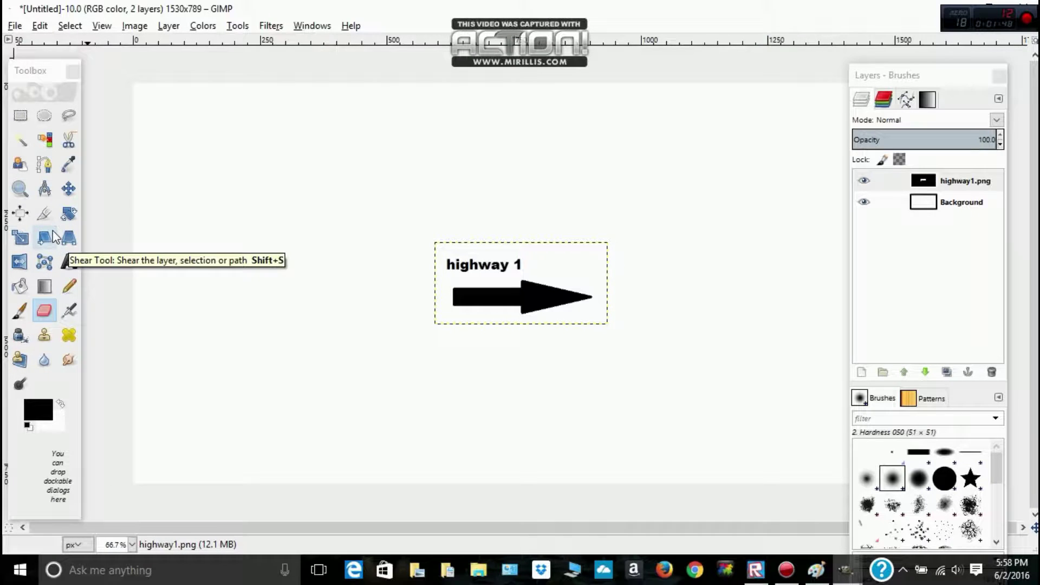
Apply a Perspective transform to the highway1.png layer, pulling its upper-left corner inward and slightly upward.
{"action": "left_click", "coordinate": [69, 237]}
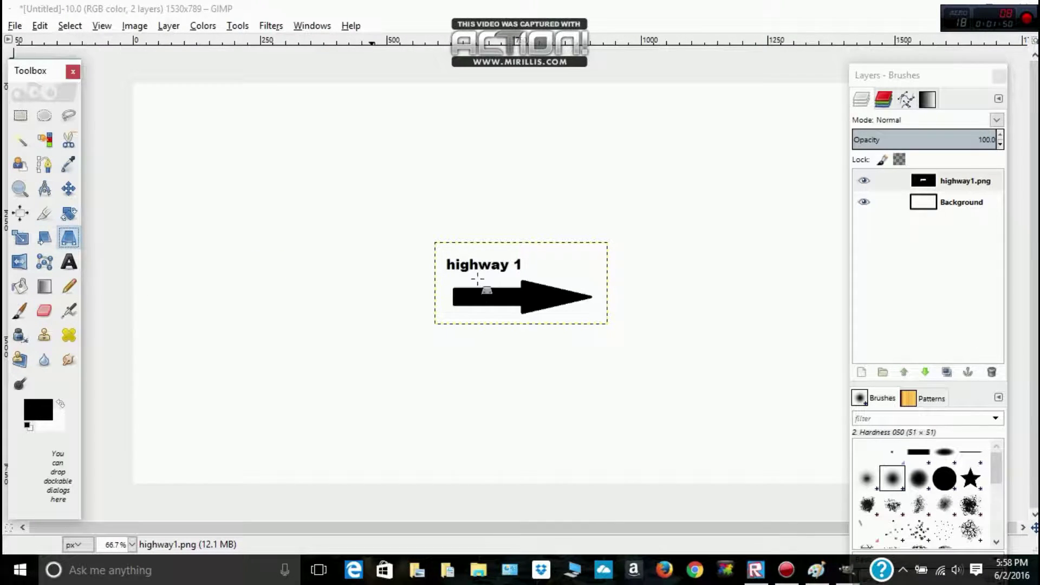
{"action": "key", "text": "Tab"}
{"action": "left_click_drag", "start_coordinate": [448, 259], "coordinate": [513, 235]}
{"action": "left_click_drag", "start_coordinate": [573, 262], "coordinate": [479, 241]}
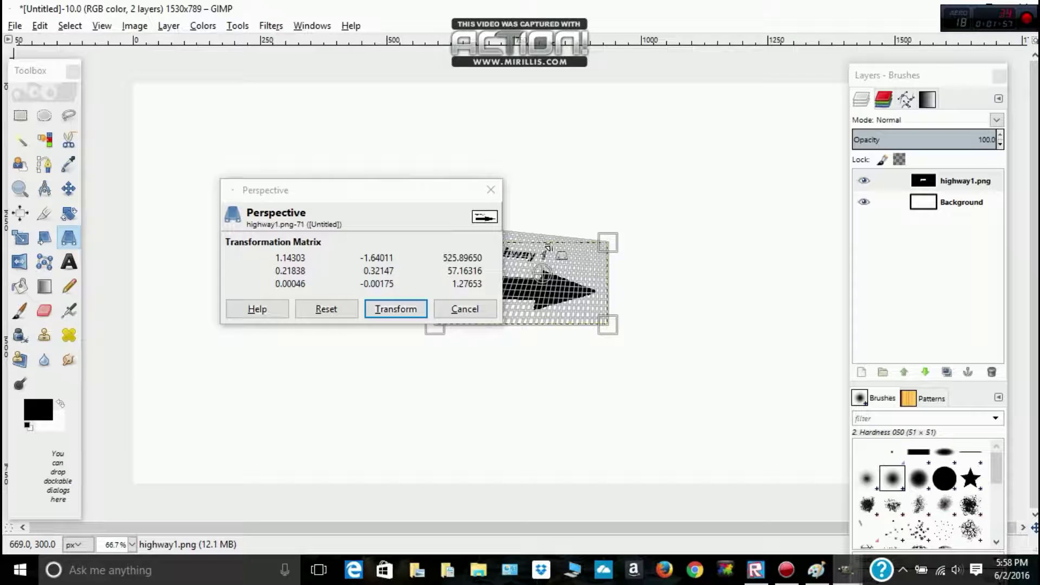
{"action": "left_click", "coordinate": [396, 309]}
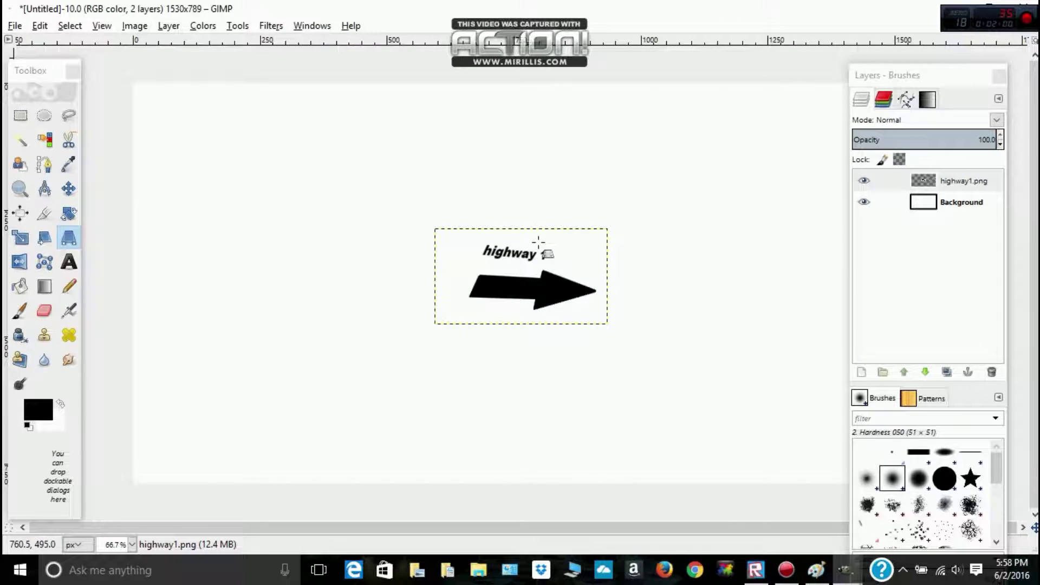
Apply a second, stronger Perspective distortion to the highway1.png layer, squeezing the arrow into a thin diagonal shape.
{"action": "left_click", "coordinate": [511, 293]}
{"action": "left_click_drag", "start_coordinate": [510, 292], "coordinate": [549, 276]}
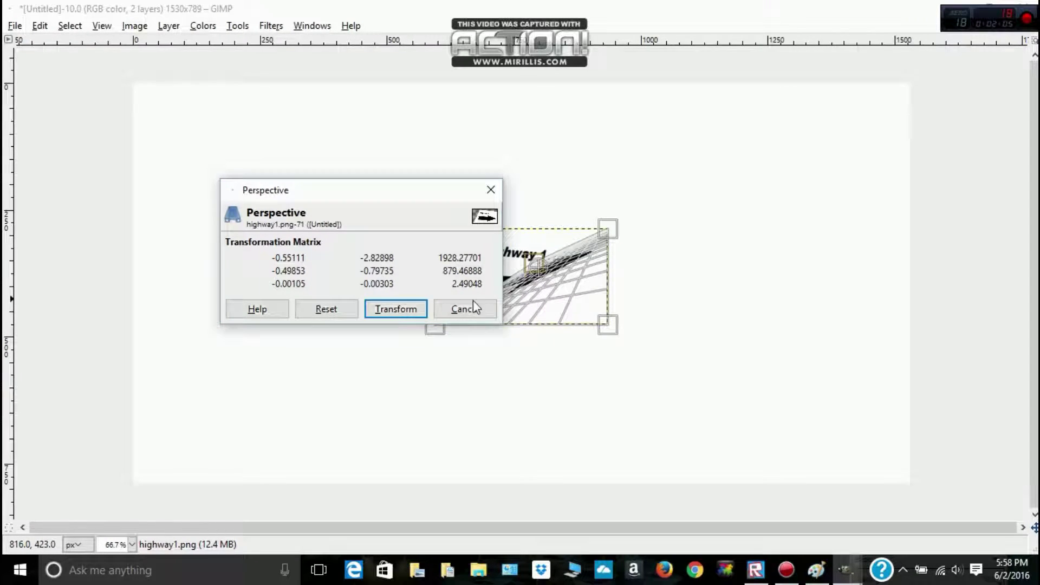
{"action": "left_click", "coordinate": [413, 317]}
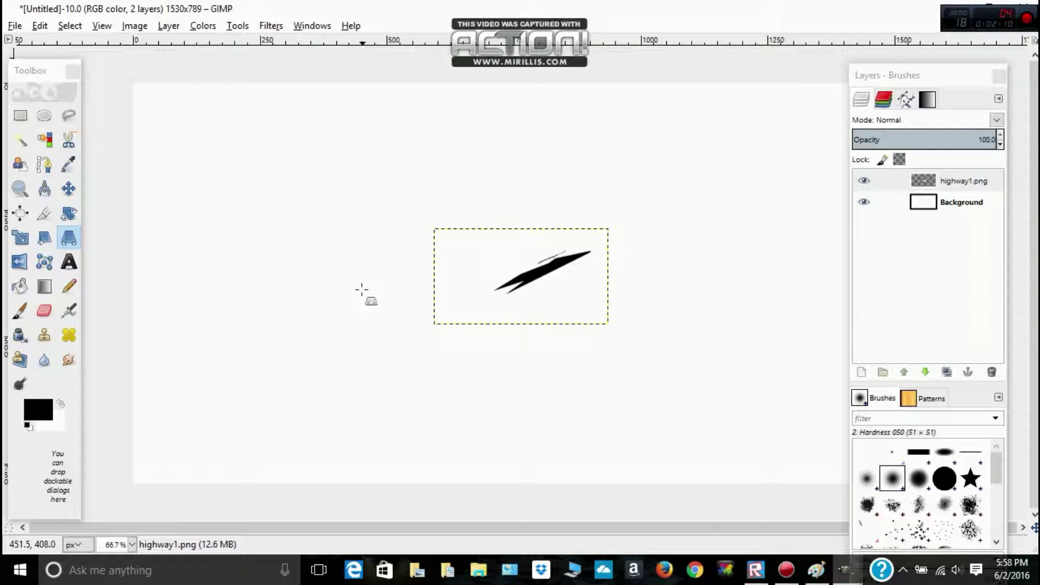
Shear the highway1.png layer with a magnitude of 0 in X and about 34 in Y.
{"action": "left_click", "coordinate": [45, 237]}
{"action": "left_click_drag", "start_coordinate": [493, 285], "coordinate": [748, 302]}
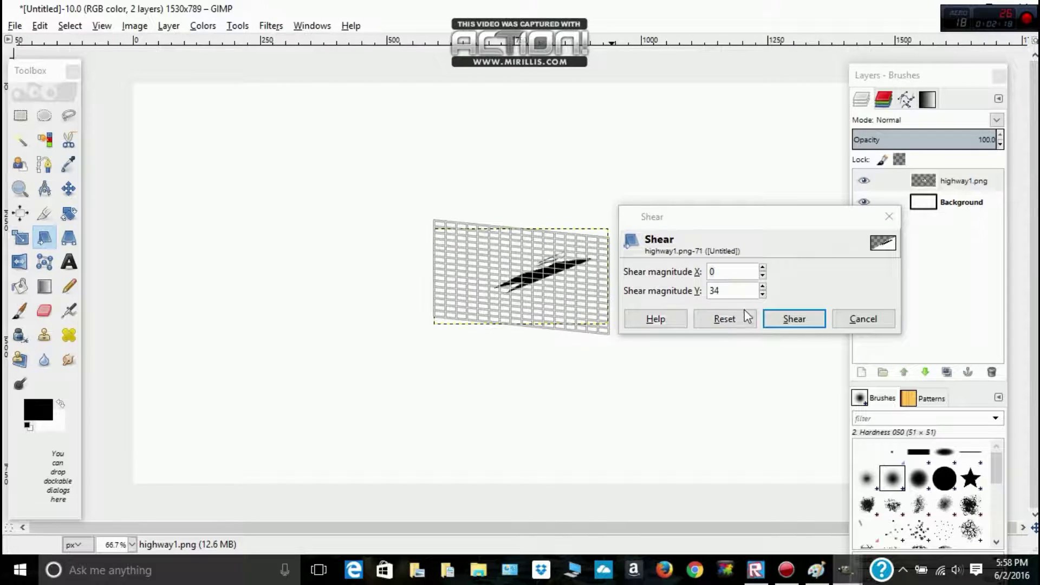
{"action": "left_click", "coordinate": [787, 324]}
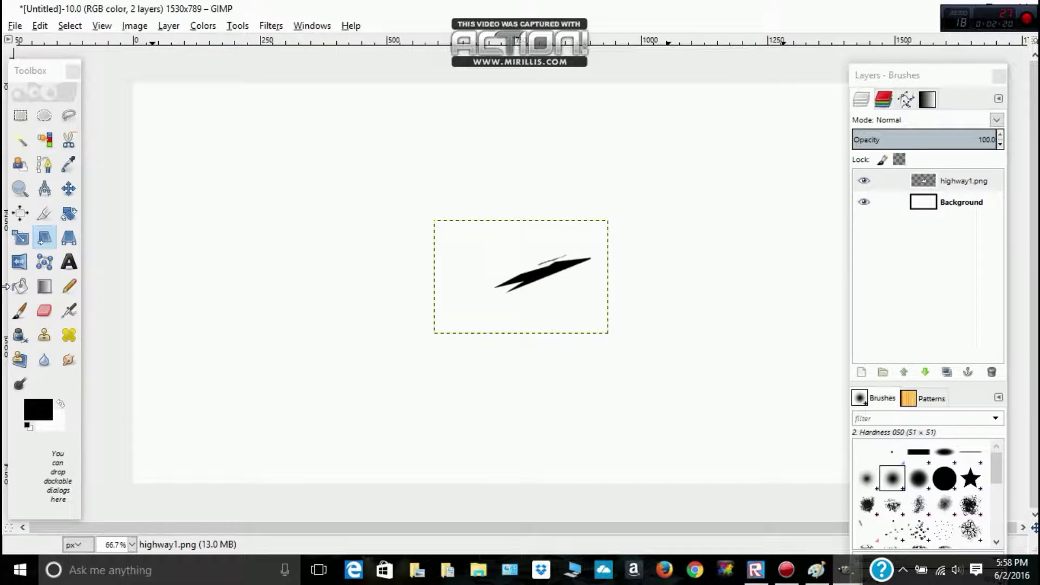
Scale the highway1.png layer down to about 156 × 108 px, and cancel a further scaling attempt.
{"action": "left_click", "coordinate": [23, 242]}
{"action": "left_click_drag", "start_coordinate": [488, 272], "coordinate": [526, 343]}
{"action": "left_click", "coordinate": [515, 346]}
{"action": "left_click_drag", "start_coordinate": [495, 294], "coordinate": [527, 304]}
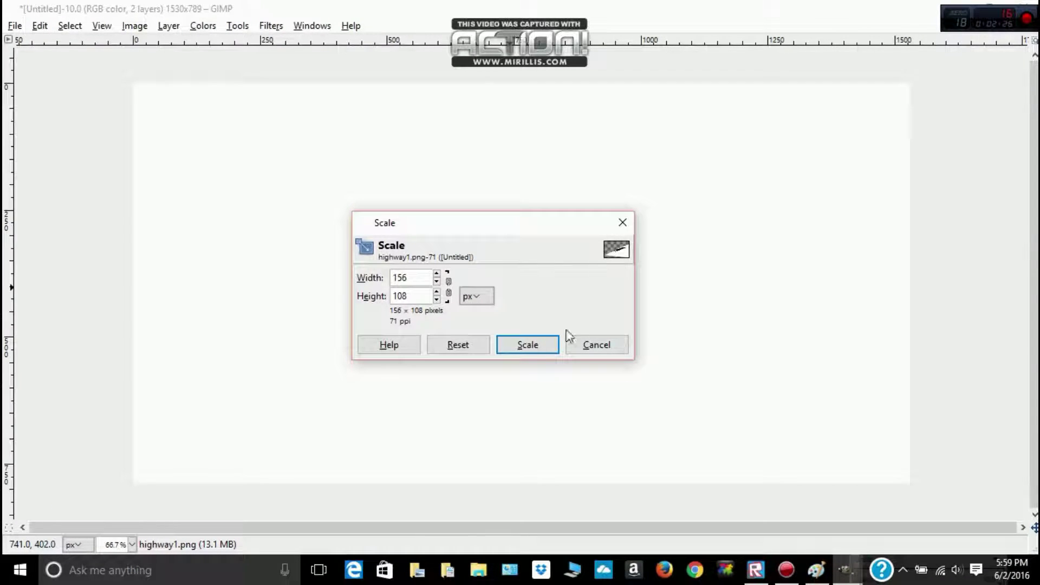
{"action": "left_click", "coordinate": [531, 344]}
{"action": "left_click_drag", "start_coordinate": [576, 294], "coordinate": [459, 239]}
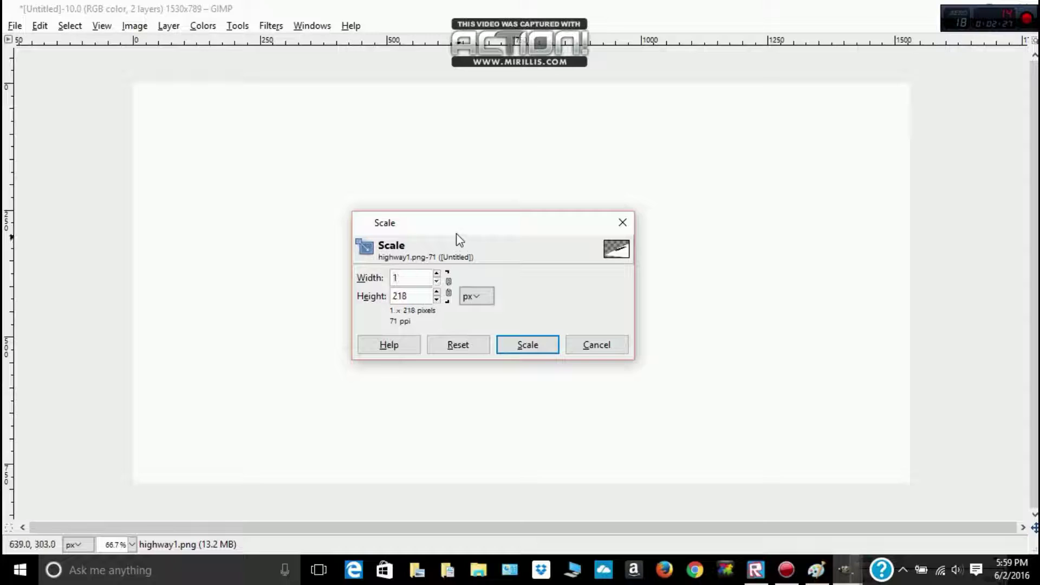
{"action": "left_click", "coordinate": [622, 223]}
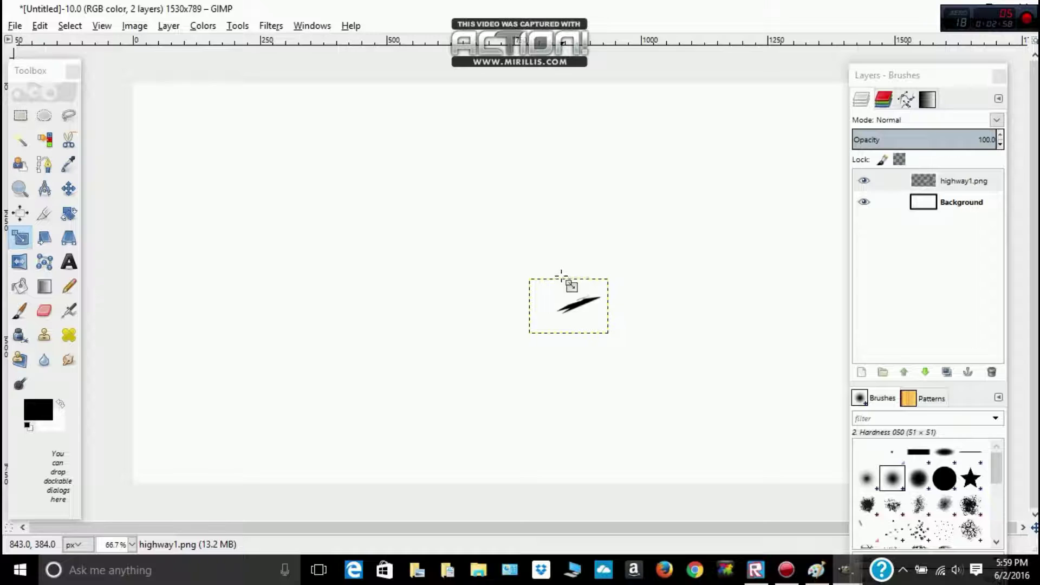
{"action": "left_click", "coordinate": [777, 577]}
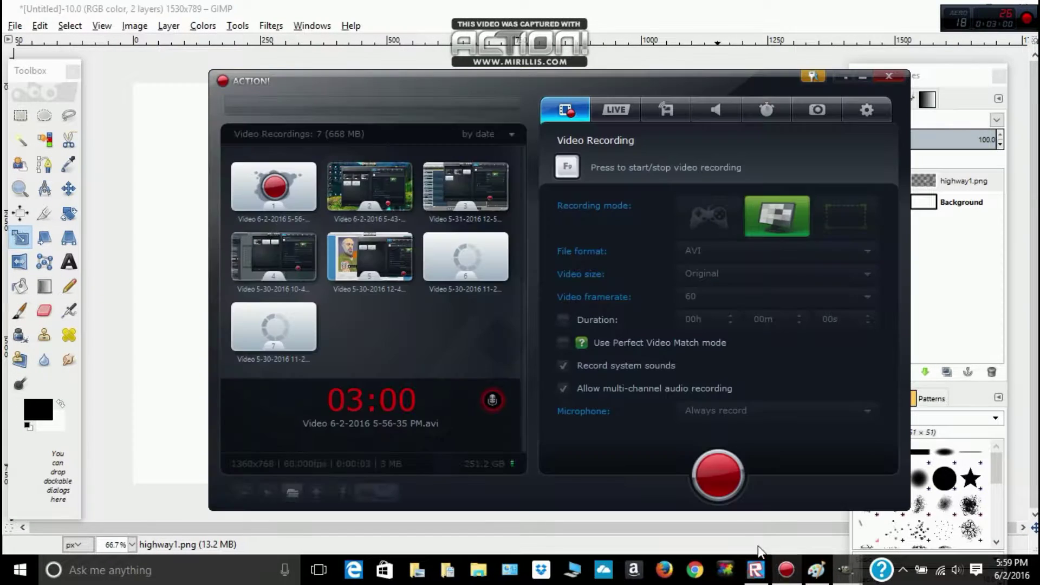